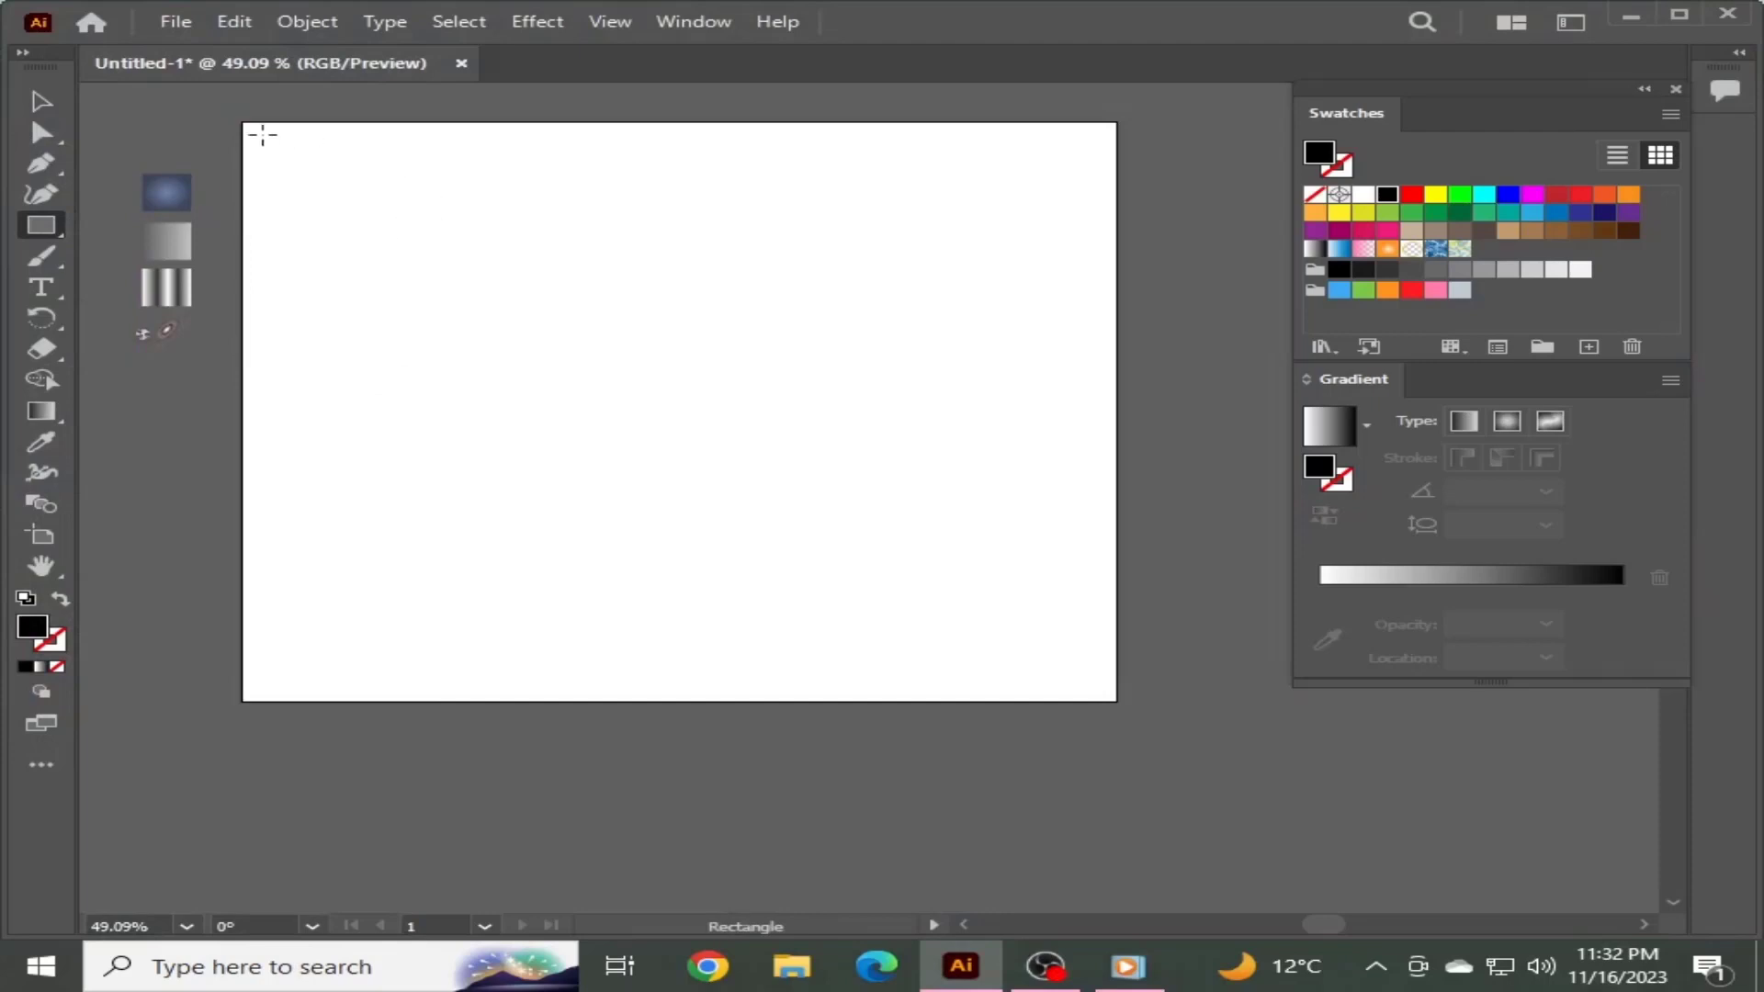
Draw a rectangle covering the whole artboard and fill it with the blue radial gradient sampled from the reference square
drag(241, 123, 1118, 701)
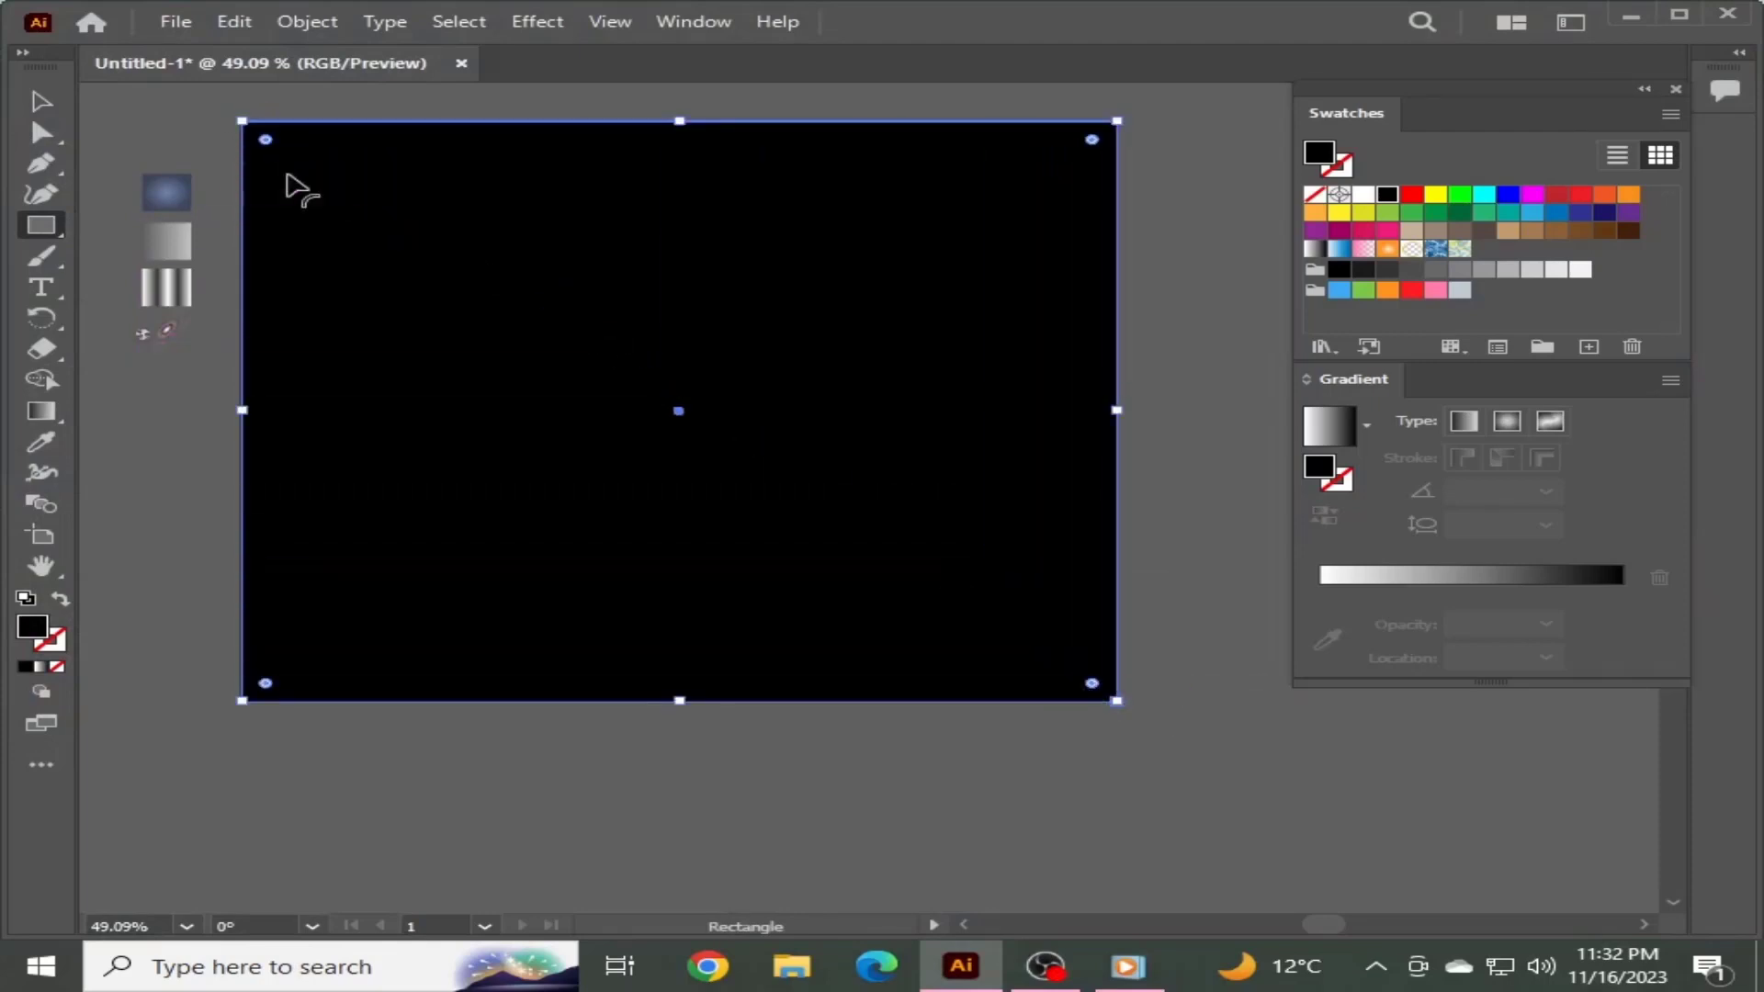
click(40, 101)
click(40, 442)
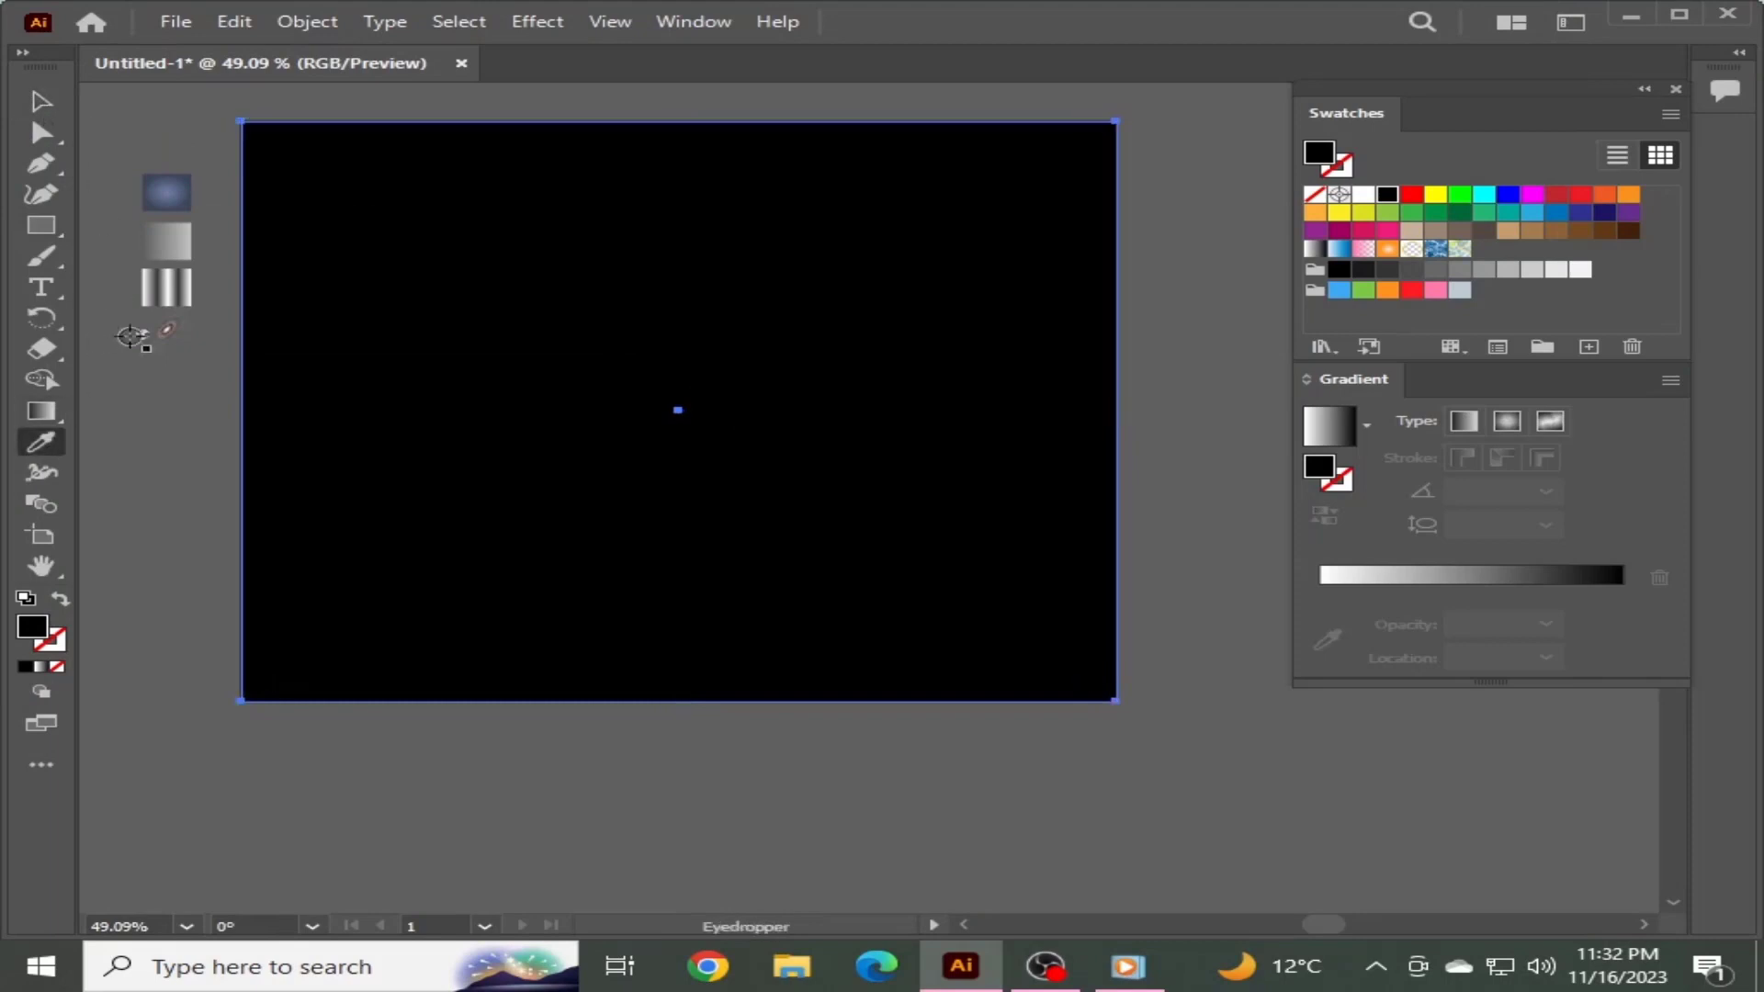
click(165, 192)
click(41, 101)
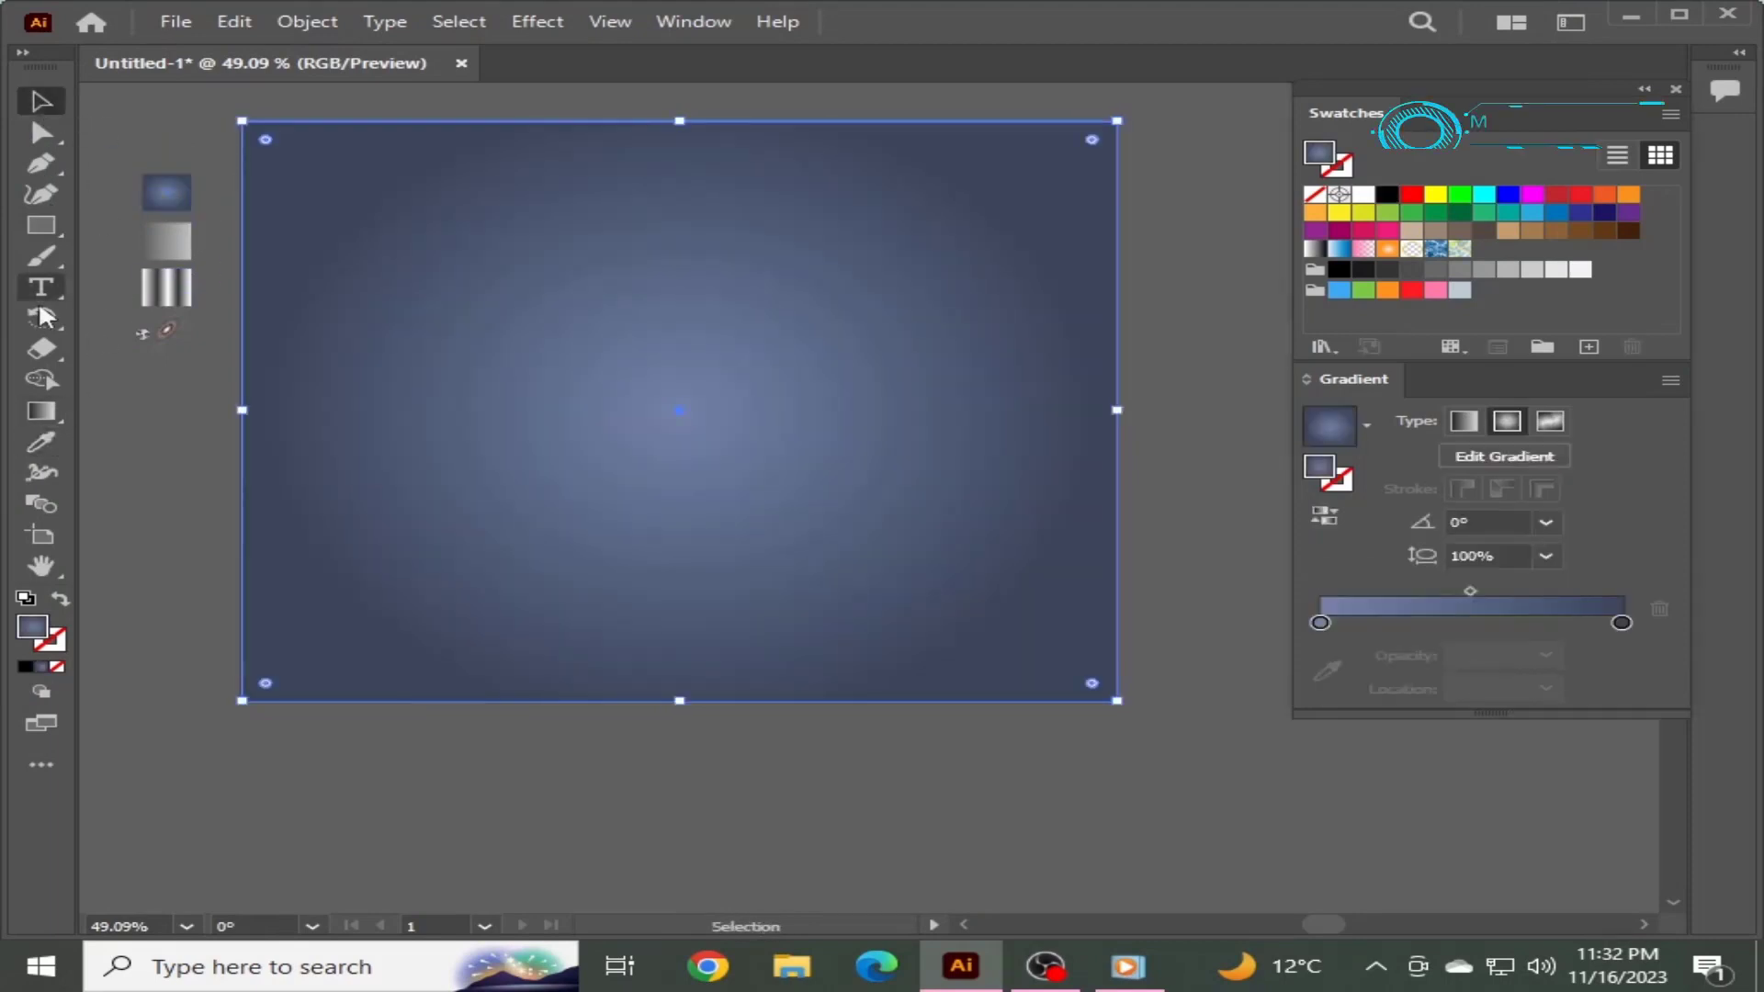
Adjust the radial gradient's spread across the background rectangle and lock the rectangle
click(41, 411)
drag(1110, 411, 1162, 425)
click(41, 101)
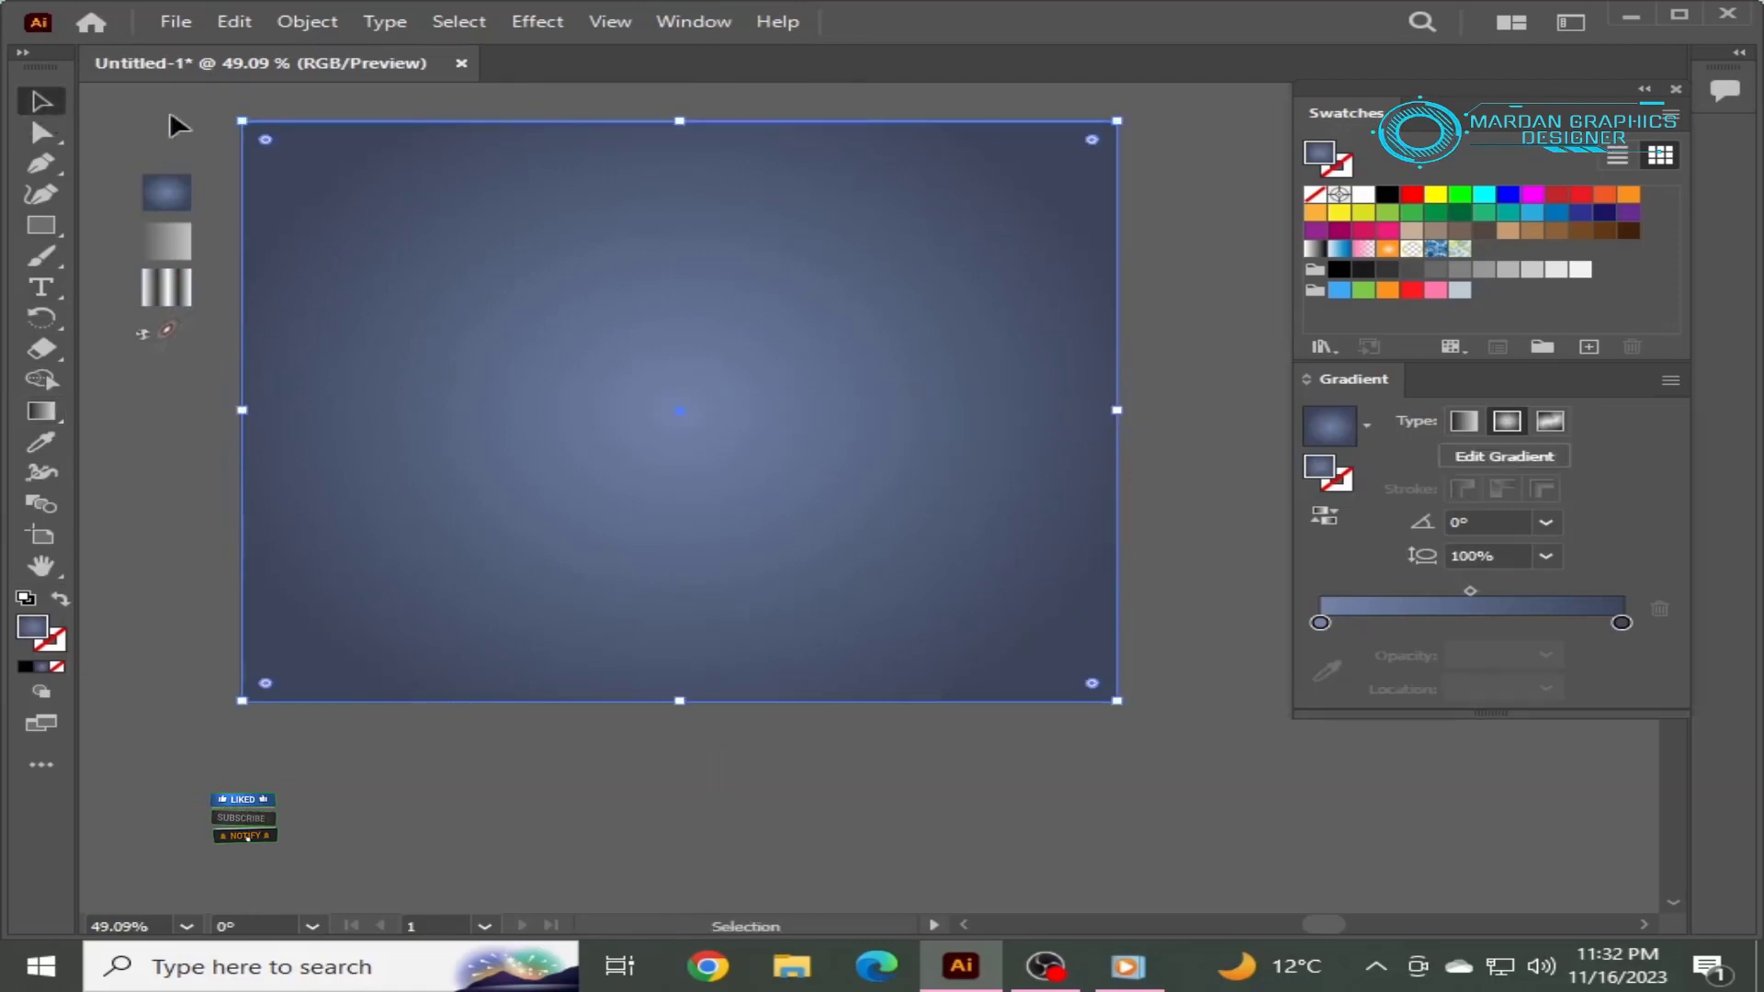
click(306, 22)
mouse_move(735, 191)
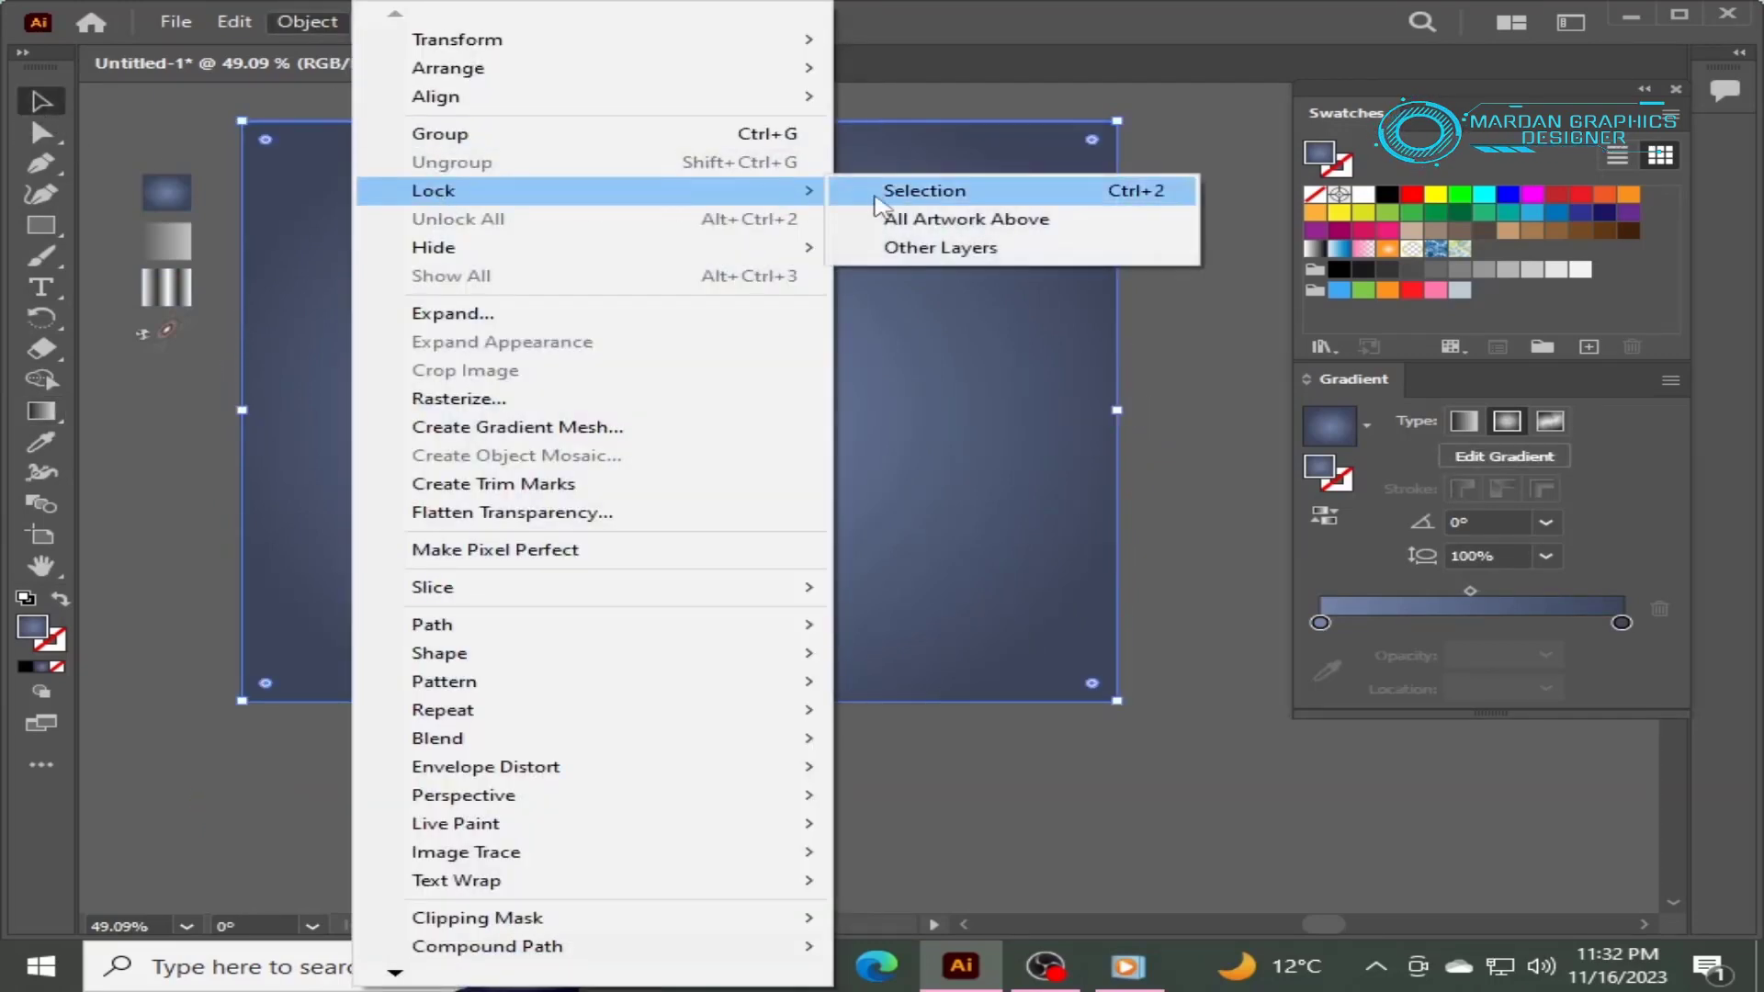
click(889, 193)
Draw a wide ellipse spanning about half the artboard's width and position it near the centre
drag(42, 223, 214, 257)
key(l)
drag(642, 349, 851, 502)
click(41, 103)
drag(619, 348, 667, 380)
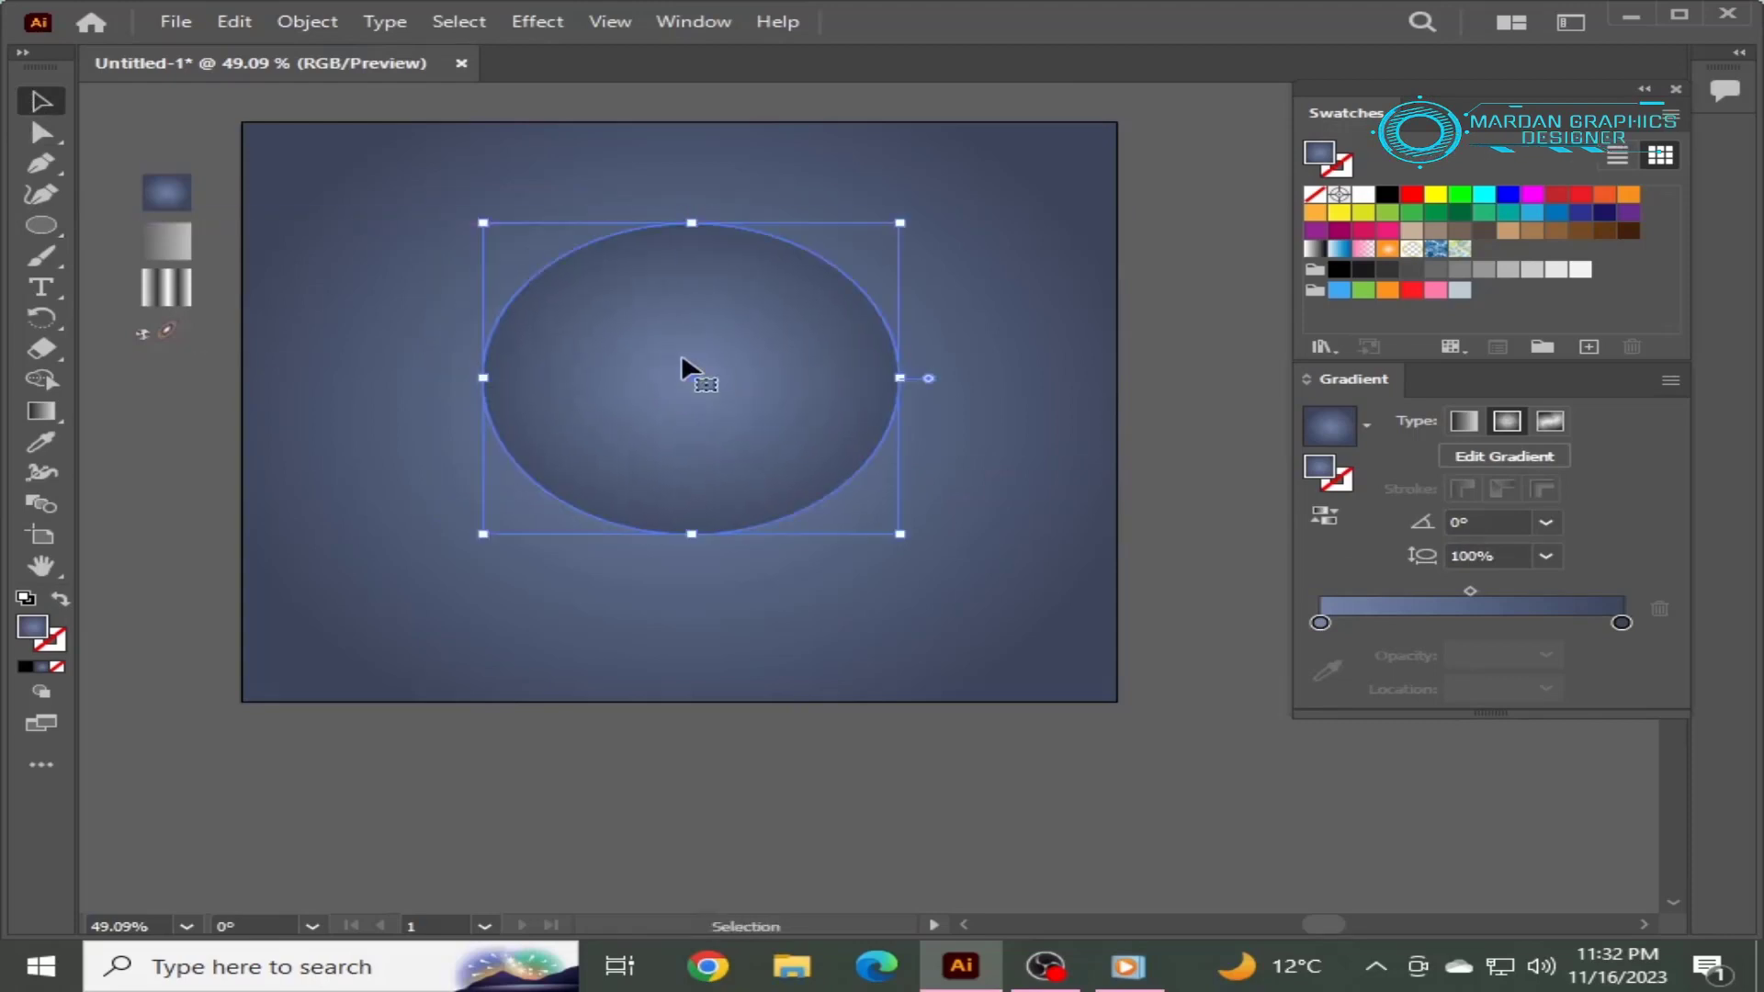
Apply the striped silver gradient sampled from the reference square to the ellipse's stroke, leaving no fill
click(41, 444)
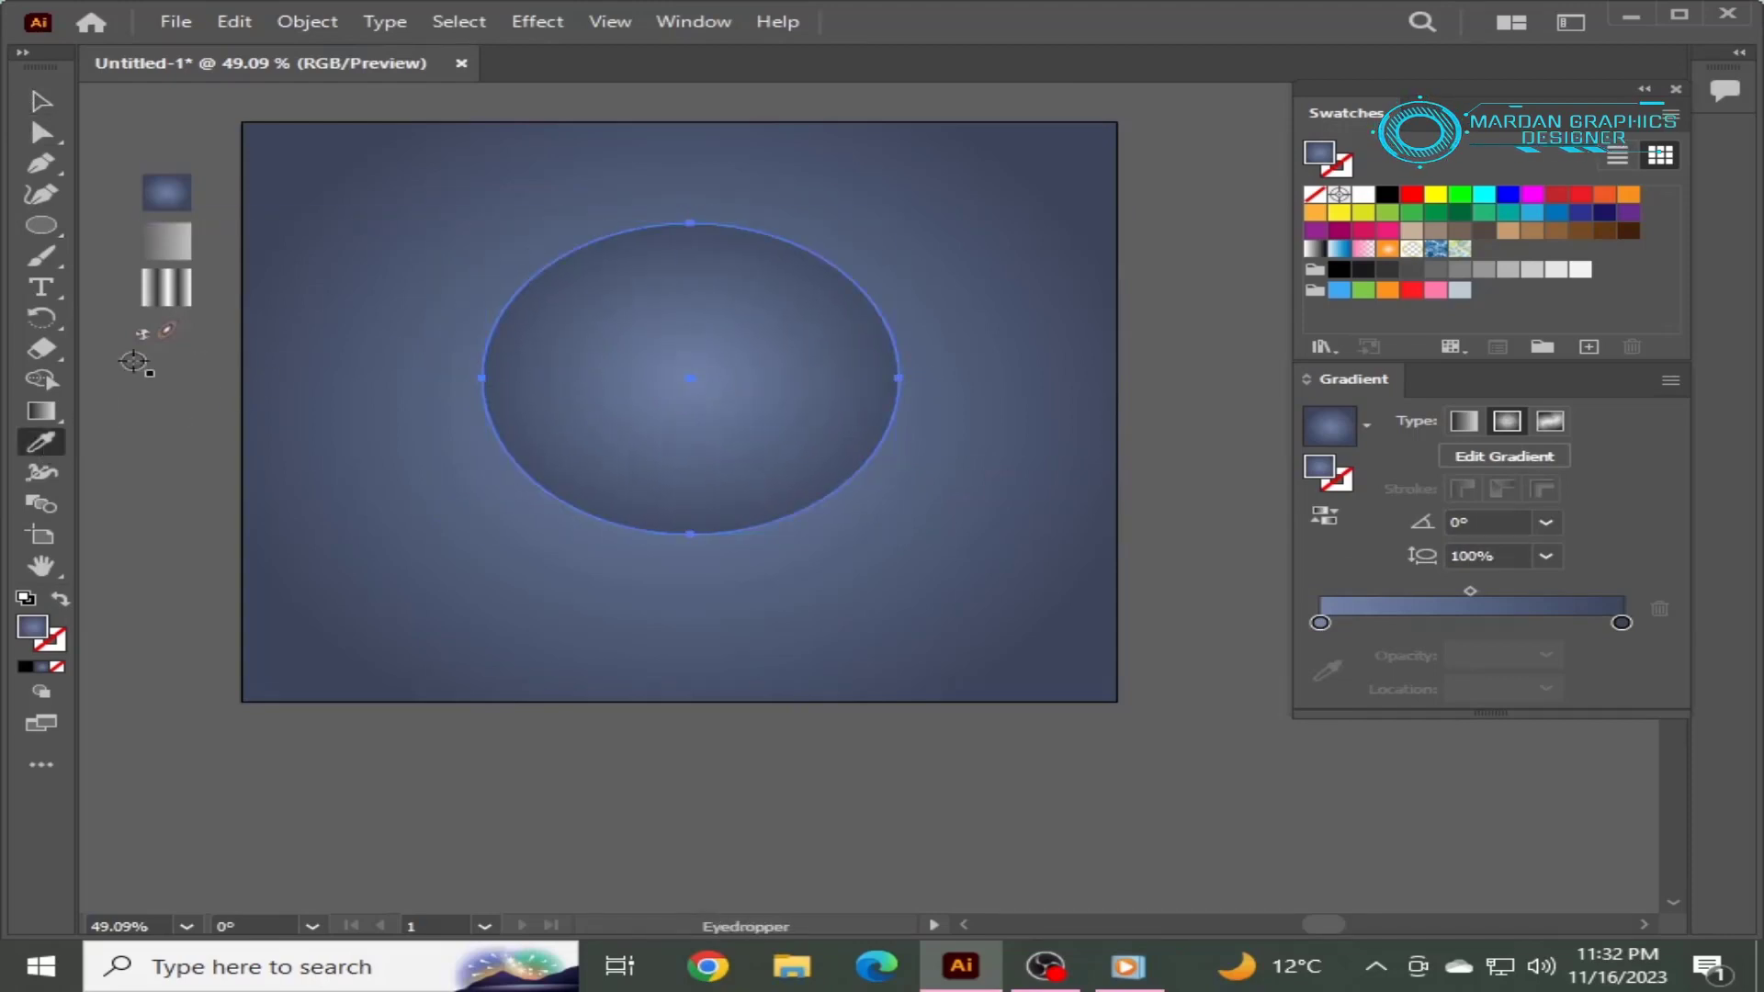
click(165, 287)
click(41, 103)
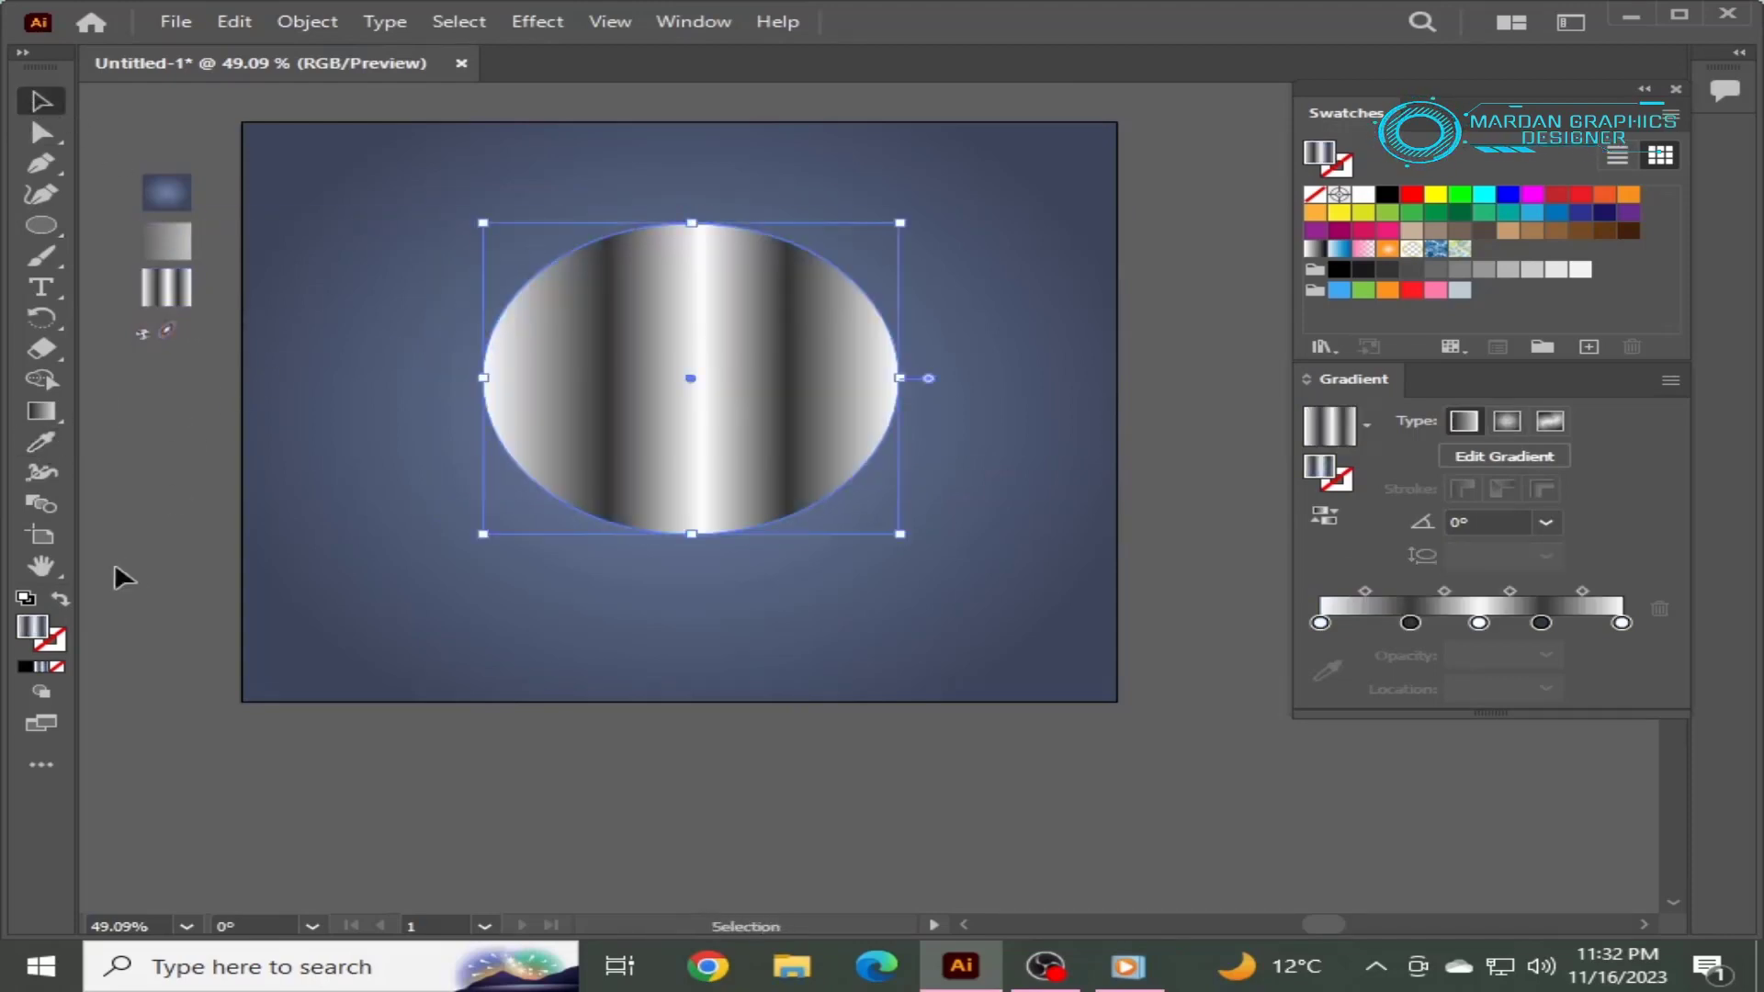
click(58, 601)
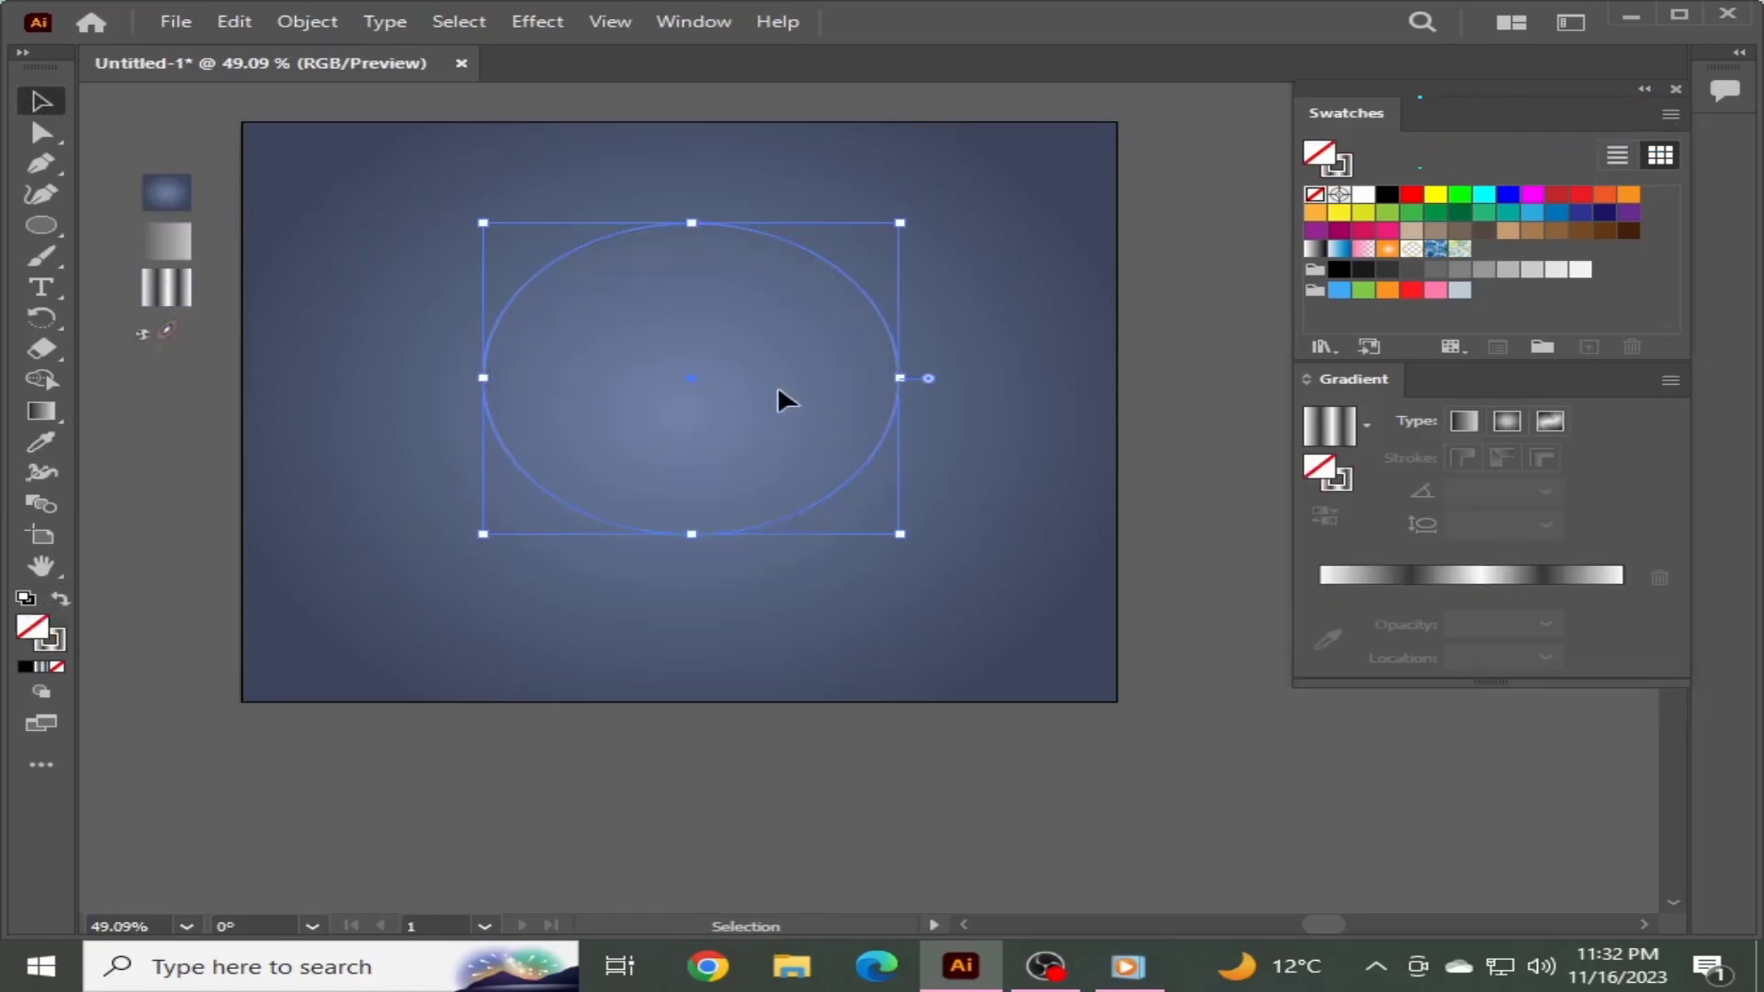
Set the silver ellipse's stroke weight to 2 pt
click(679, 27)
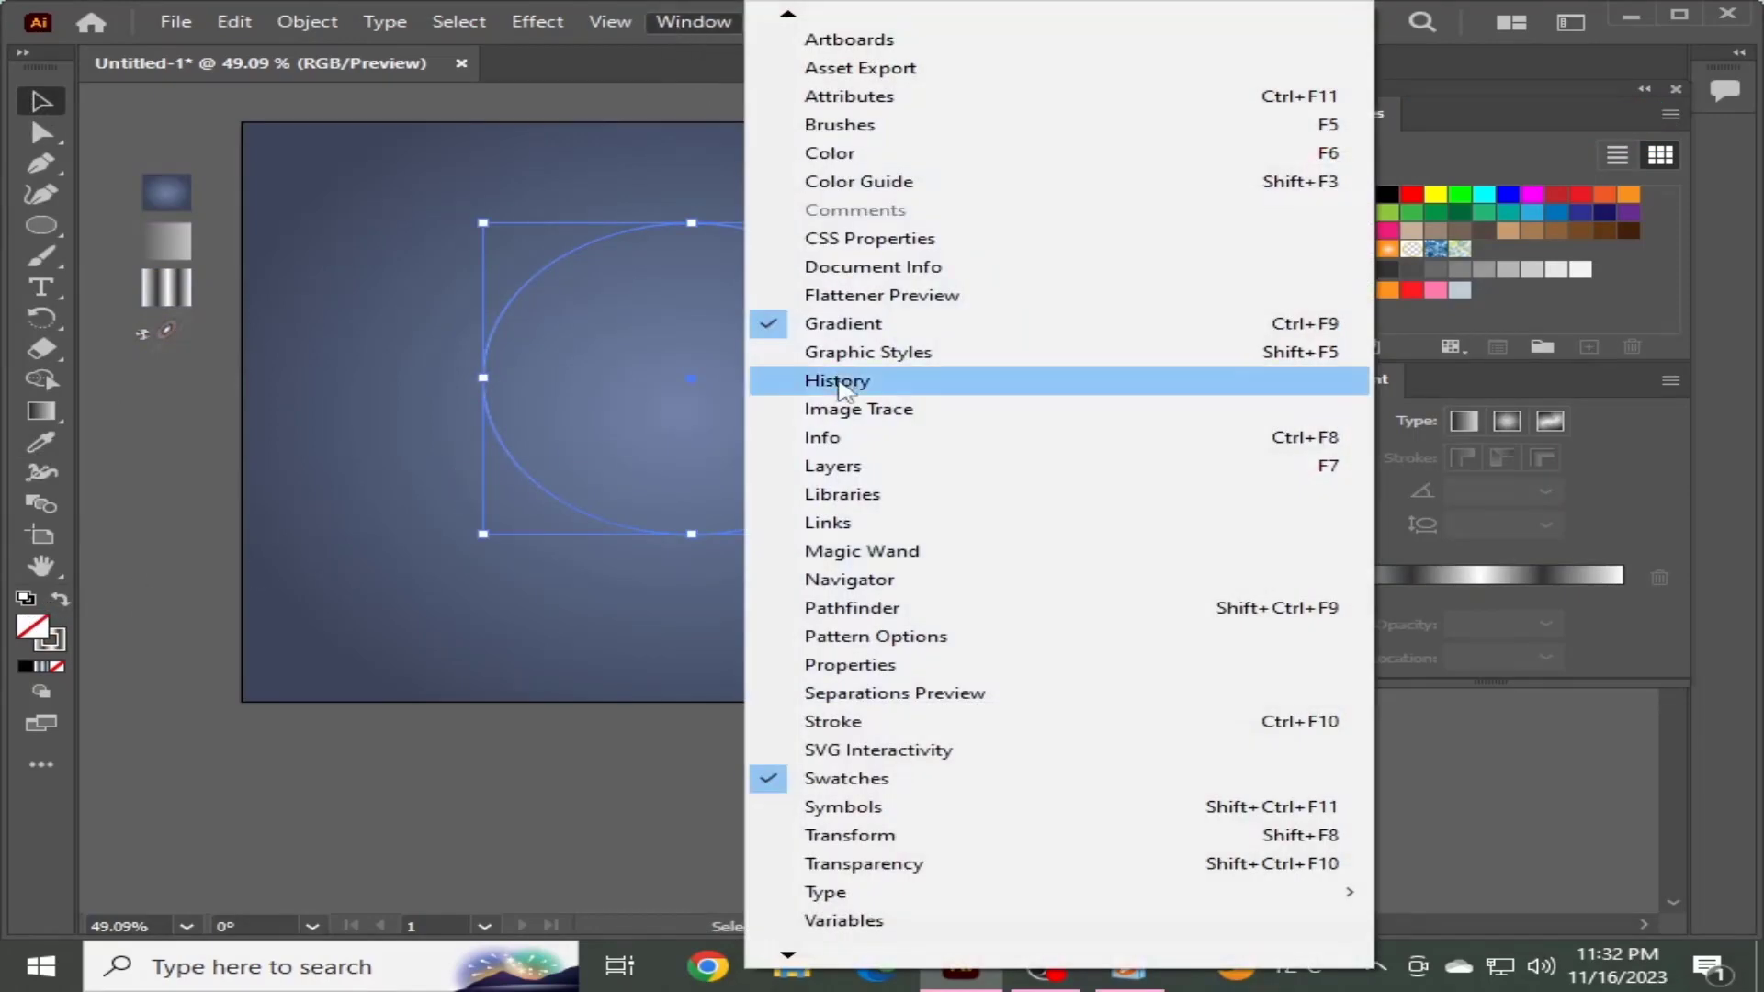
click(830, 726)
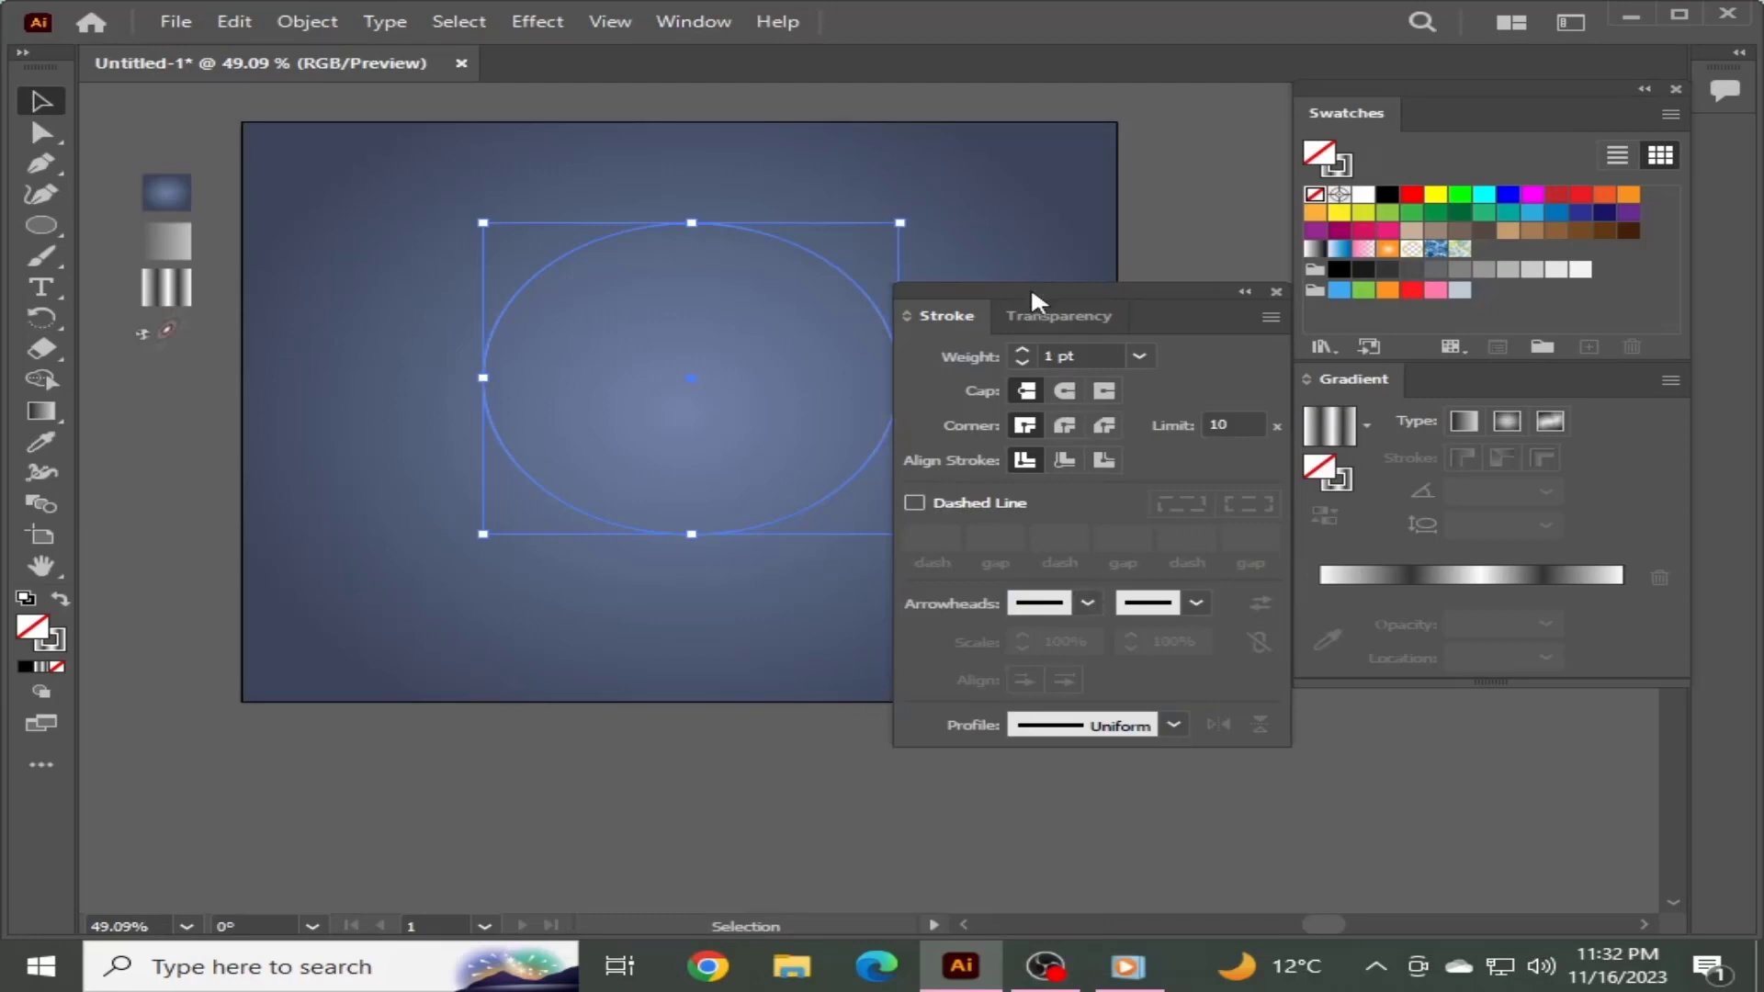
mouse_move(1029, 285)
mouse_down()
mouse_move(1107, 238)
mouse_move(1116, 254)
mouse_up()
click(1100, 304)
click(980, 189)
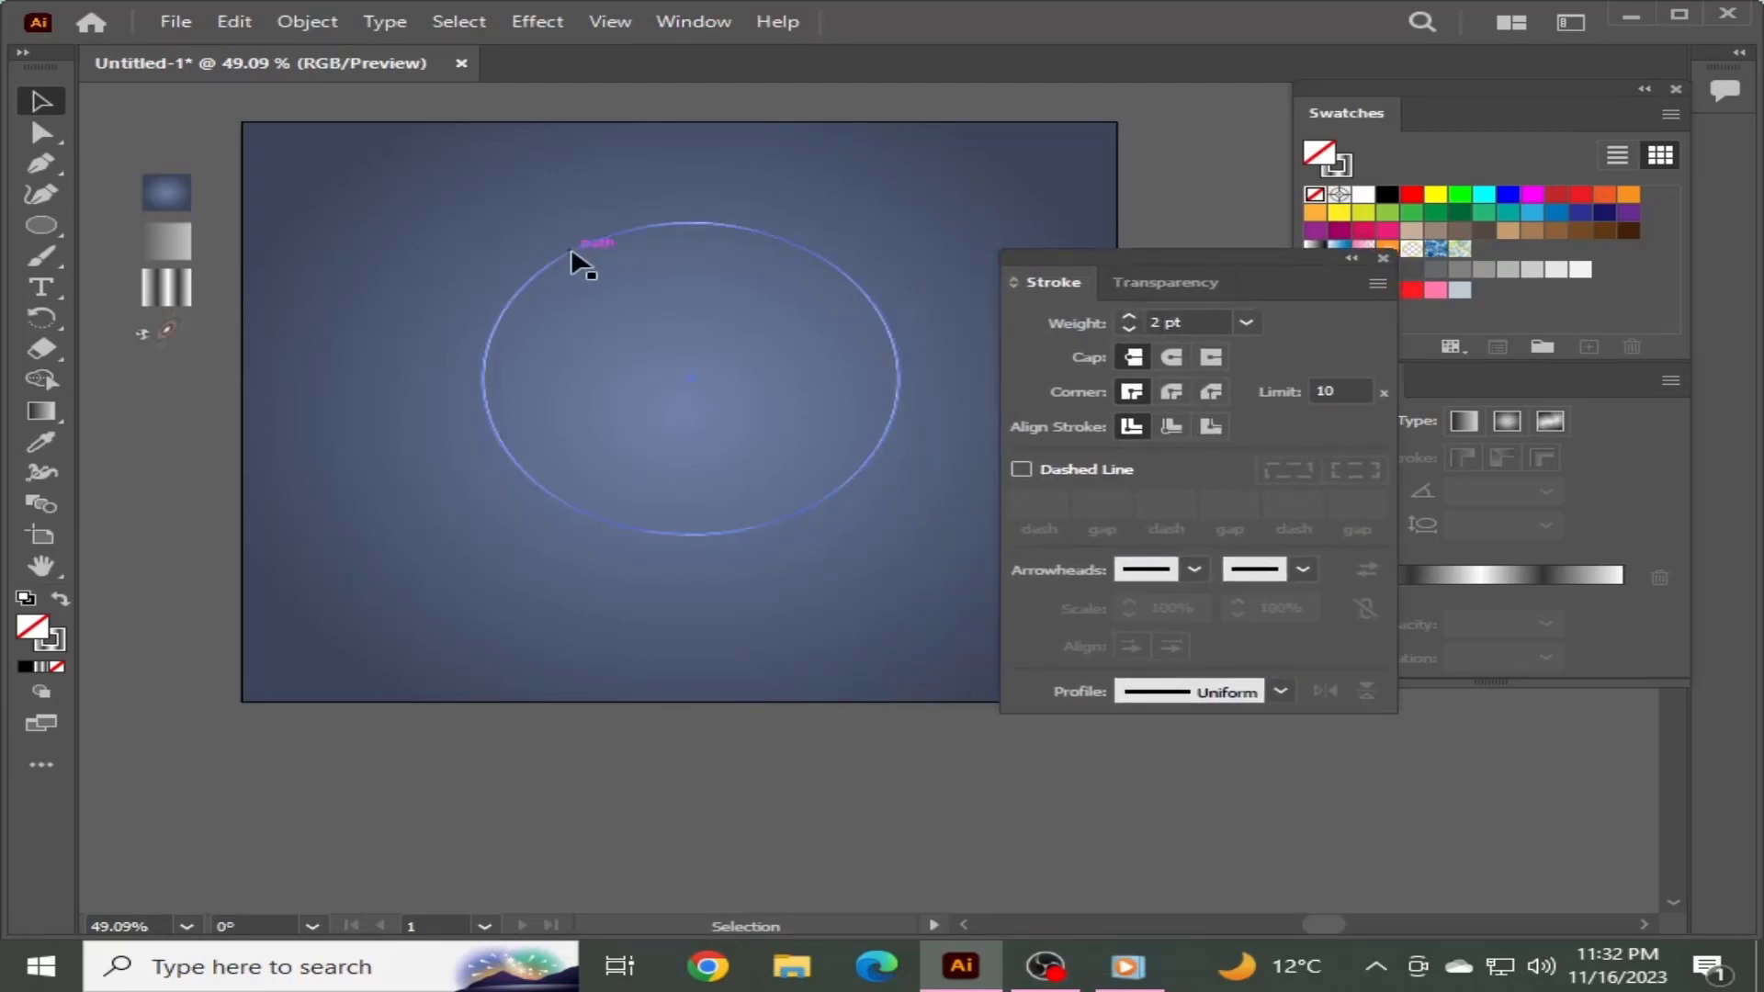
Copy the silver ellipse and paste the duplicate in front of it
click(573, 256)
click(241, 22)
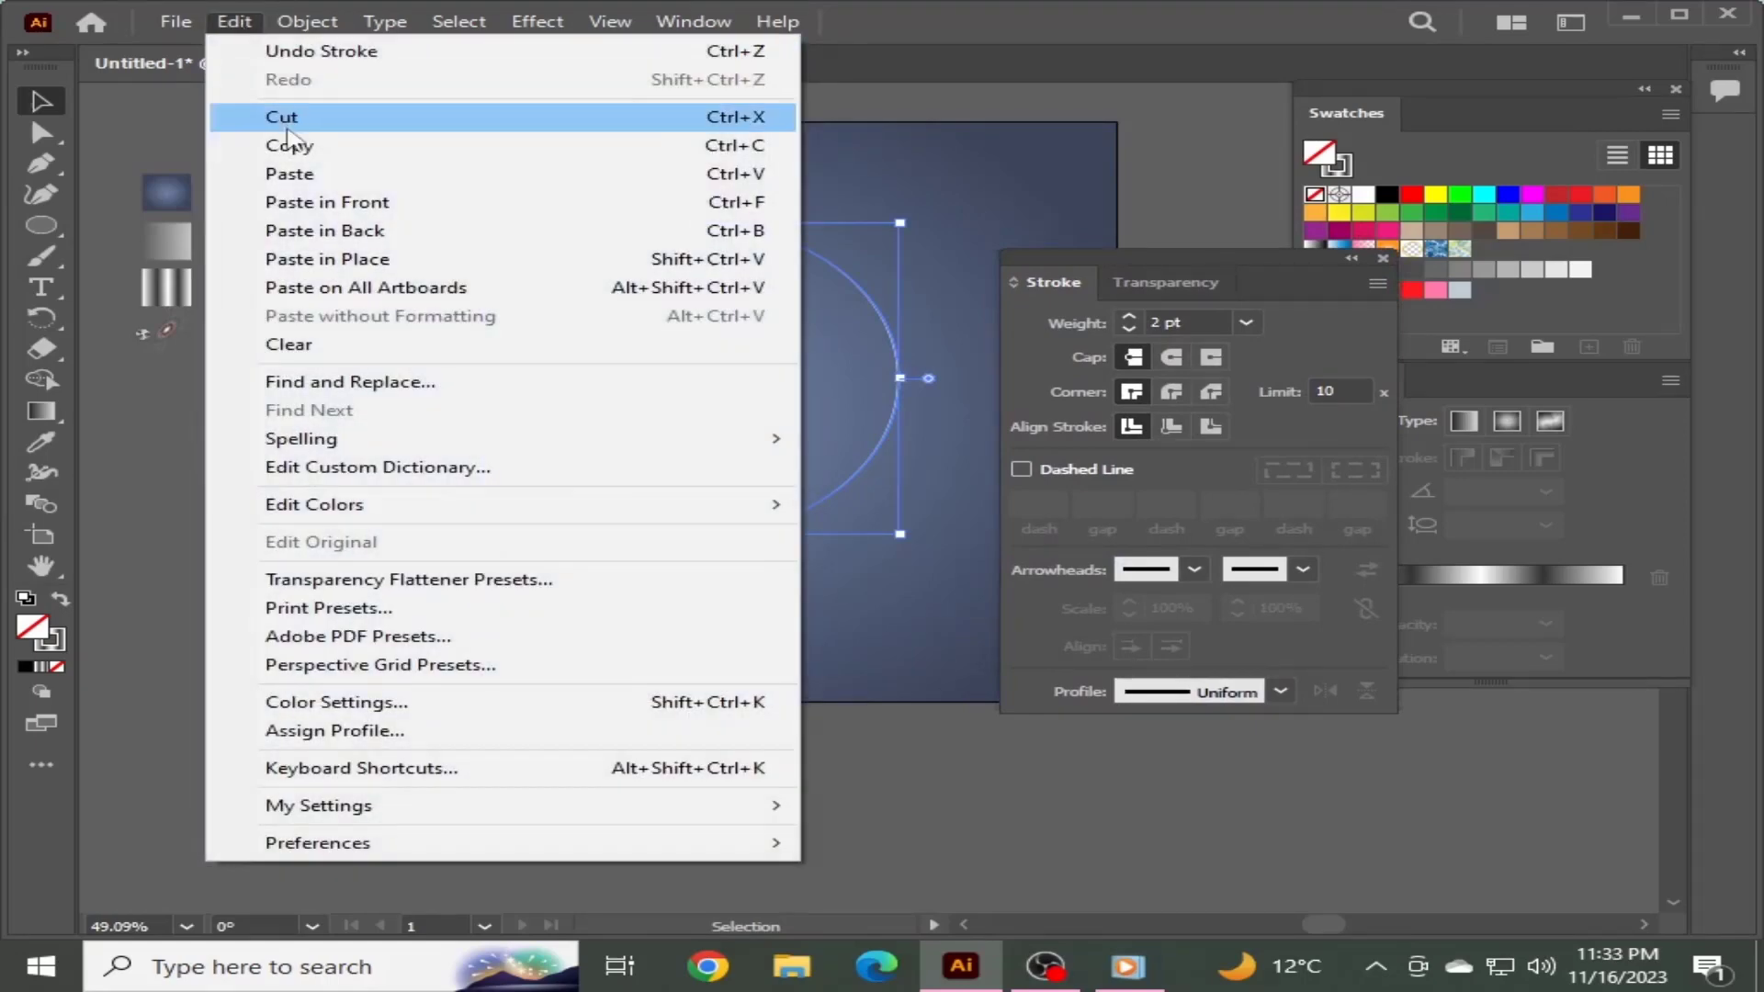
click(285, 145)
click(234, 22)
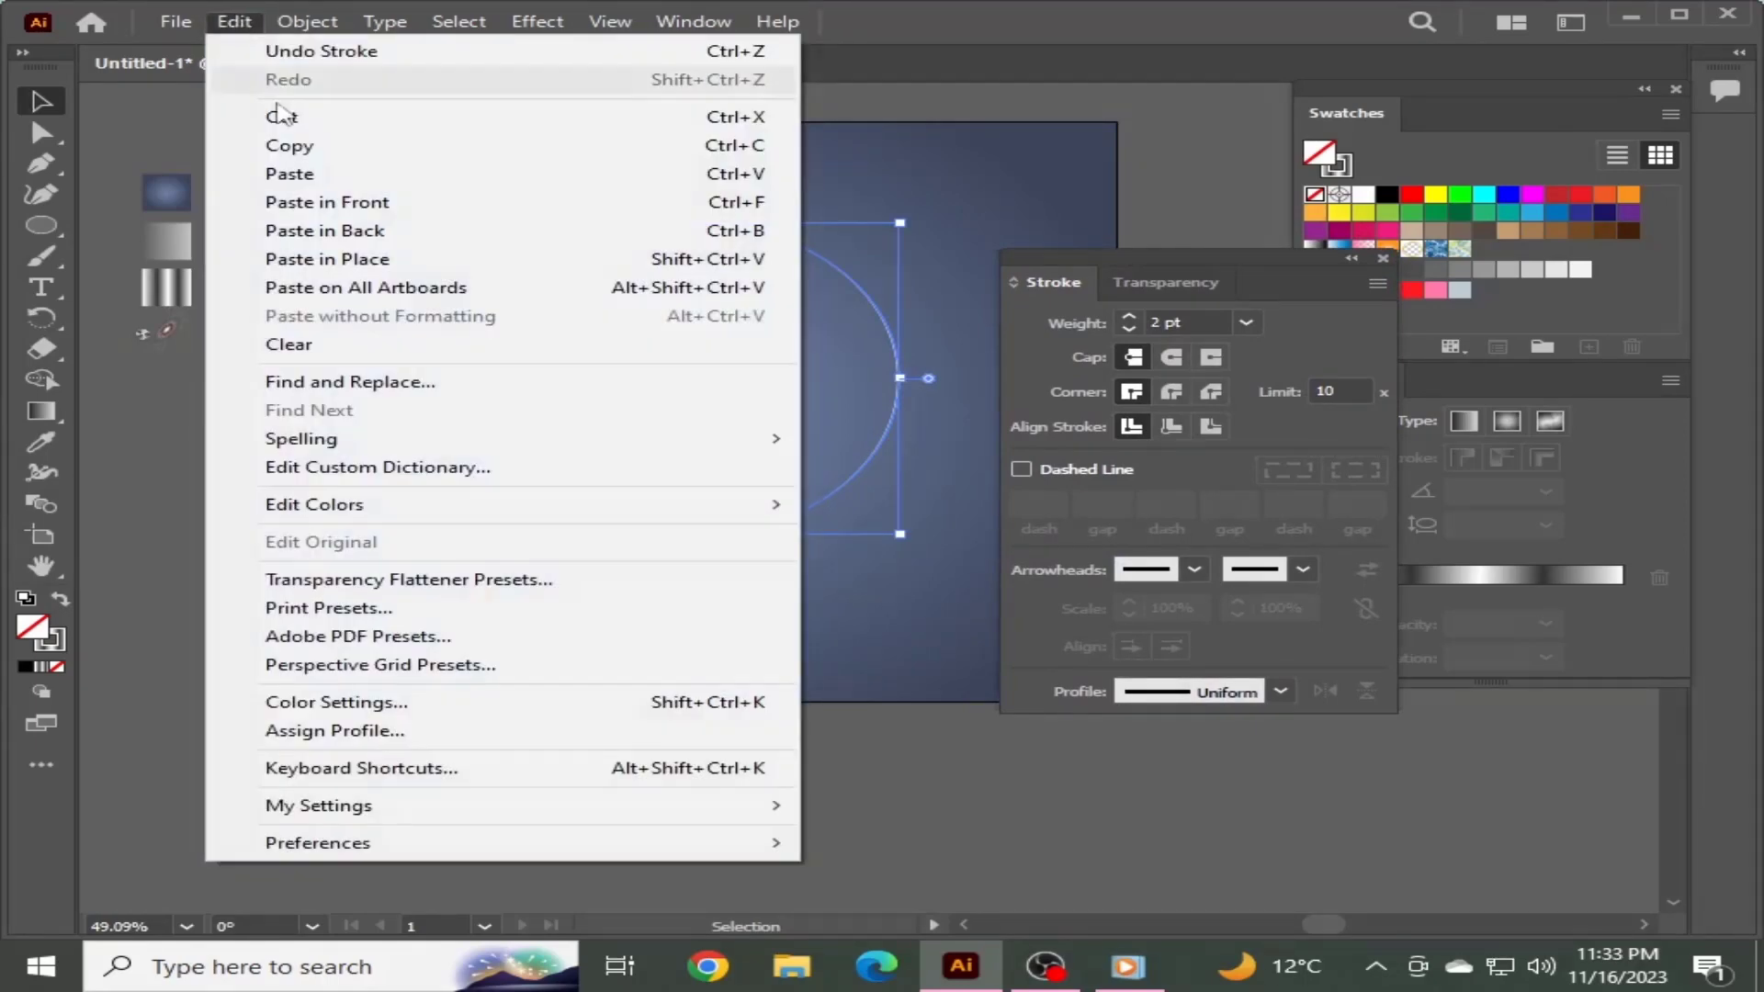
click(335, 202)
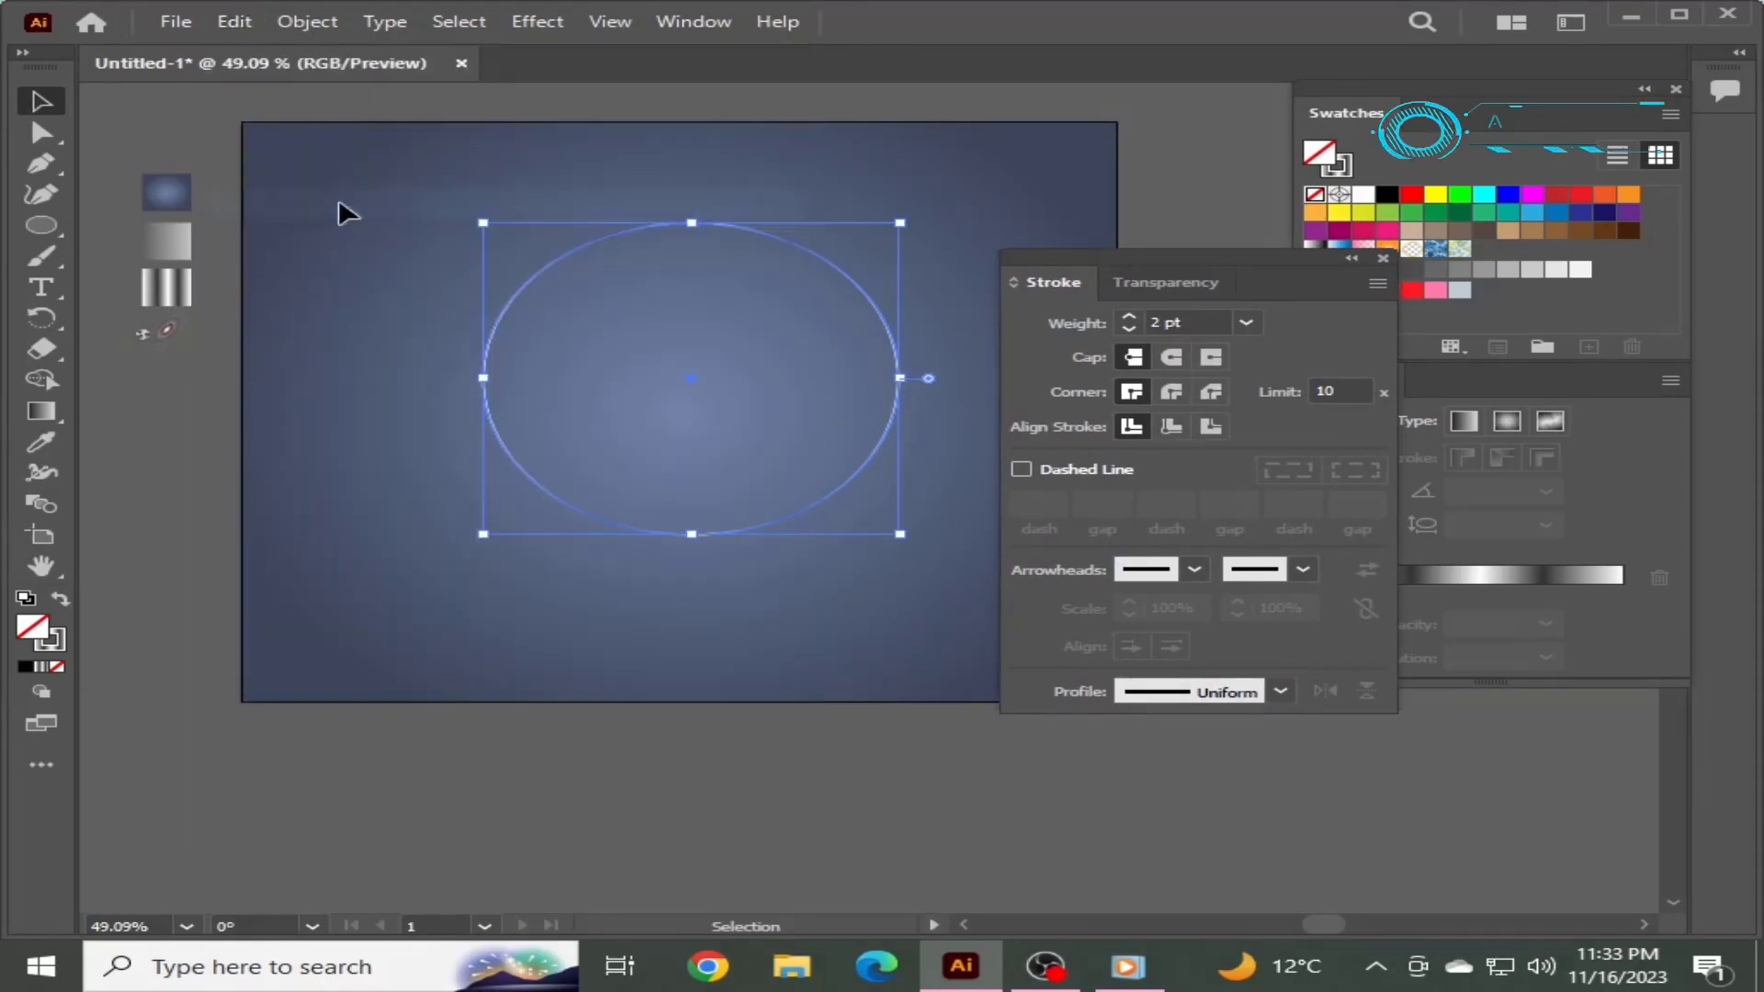
Give the duplicate ellipse a solid white stroke without fill and scale it down slightly about its centre
click(1363, 194)
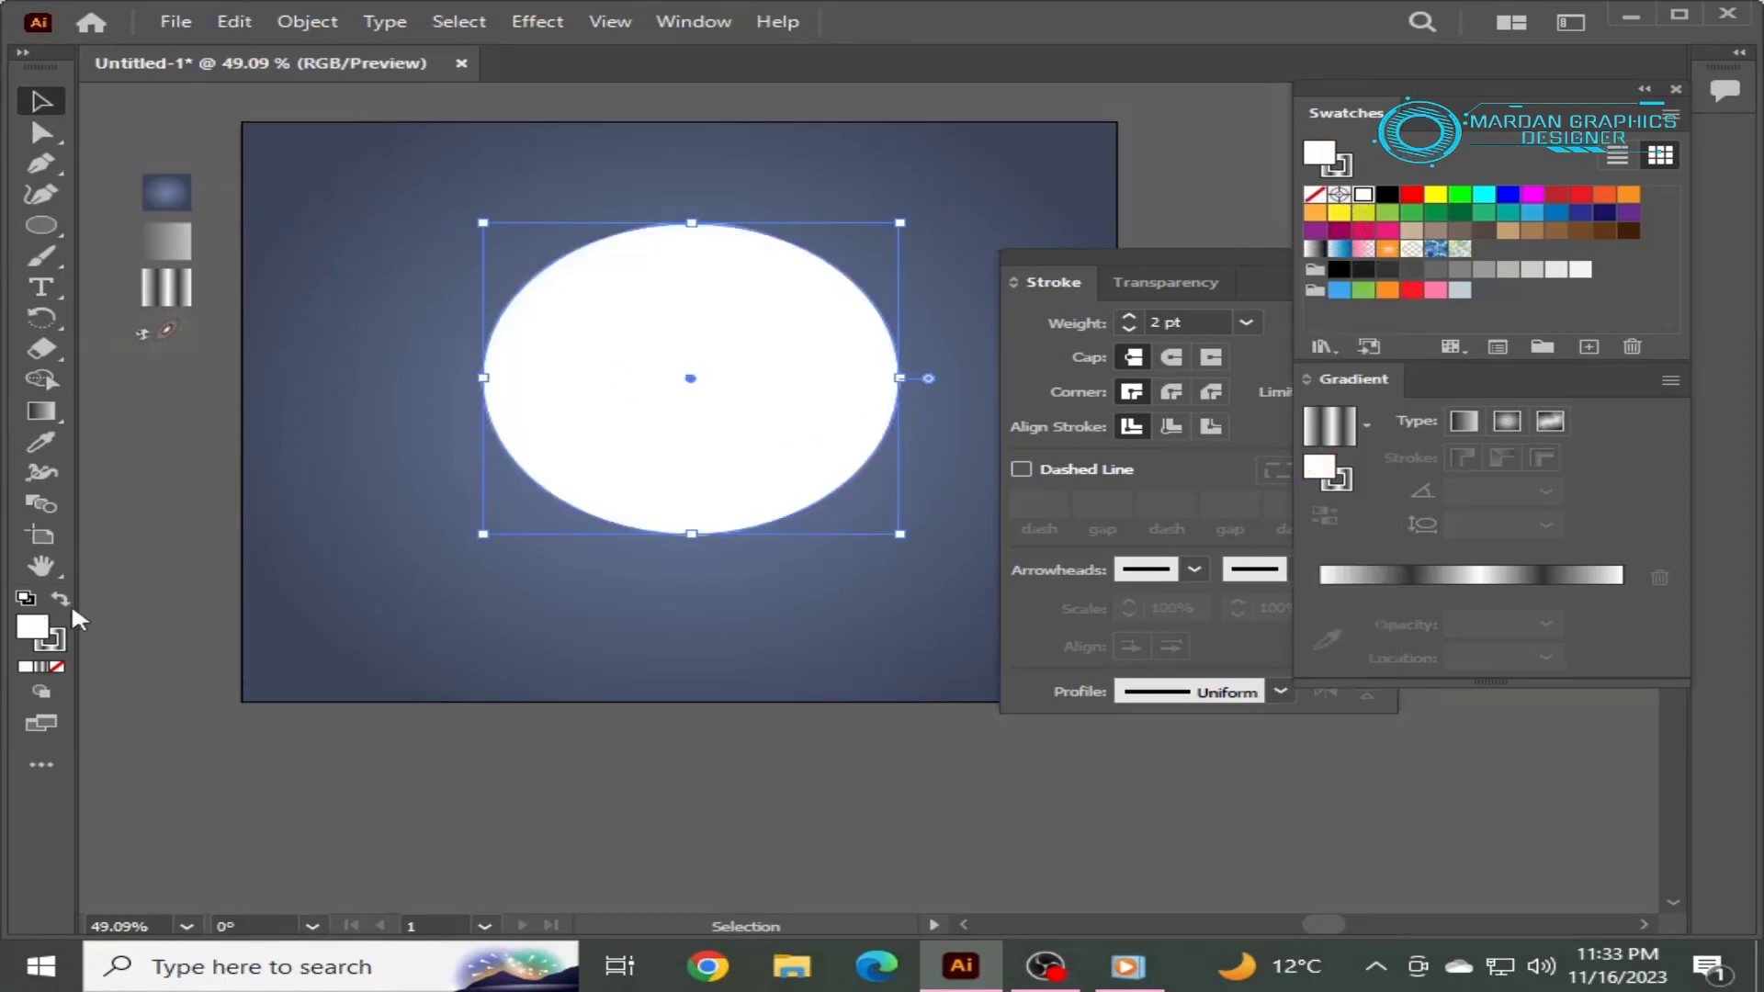
click(40, 666)
click(59, 661)
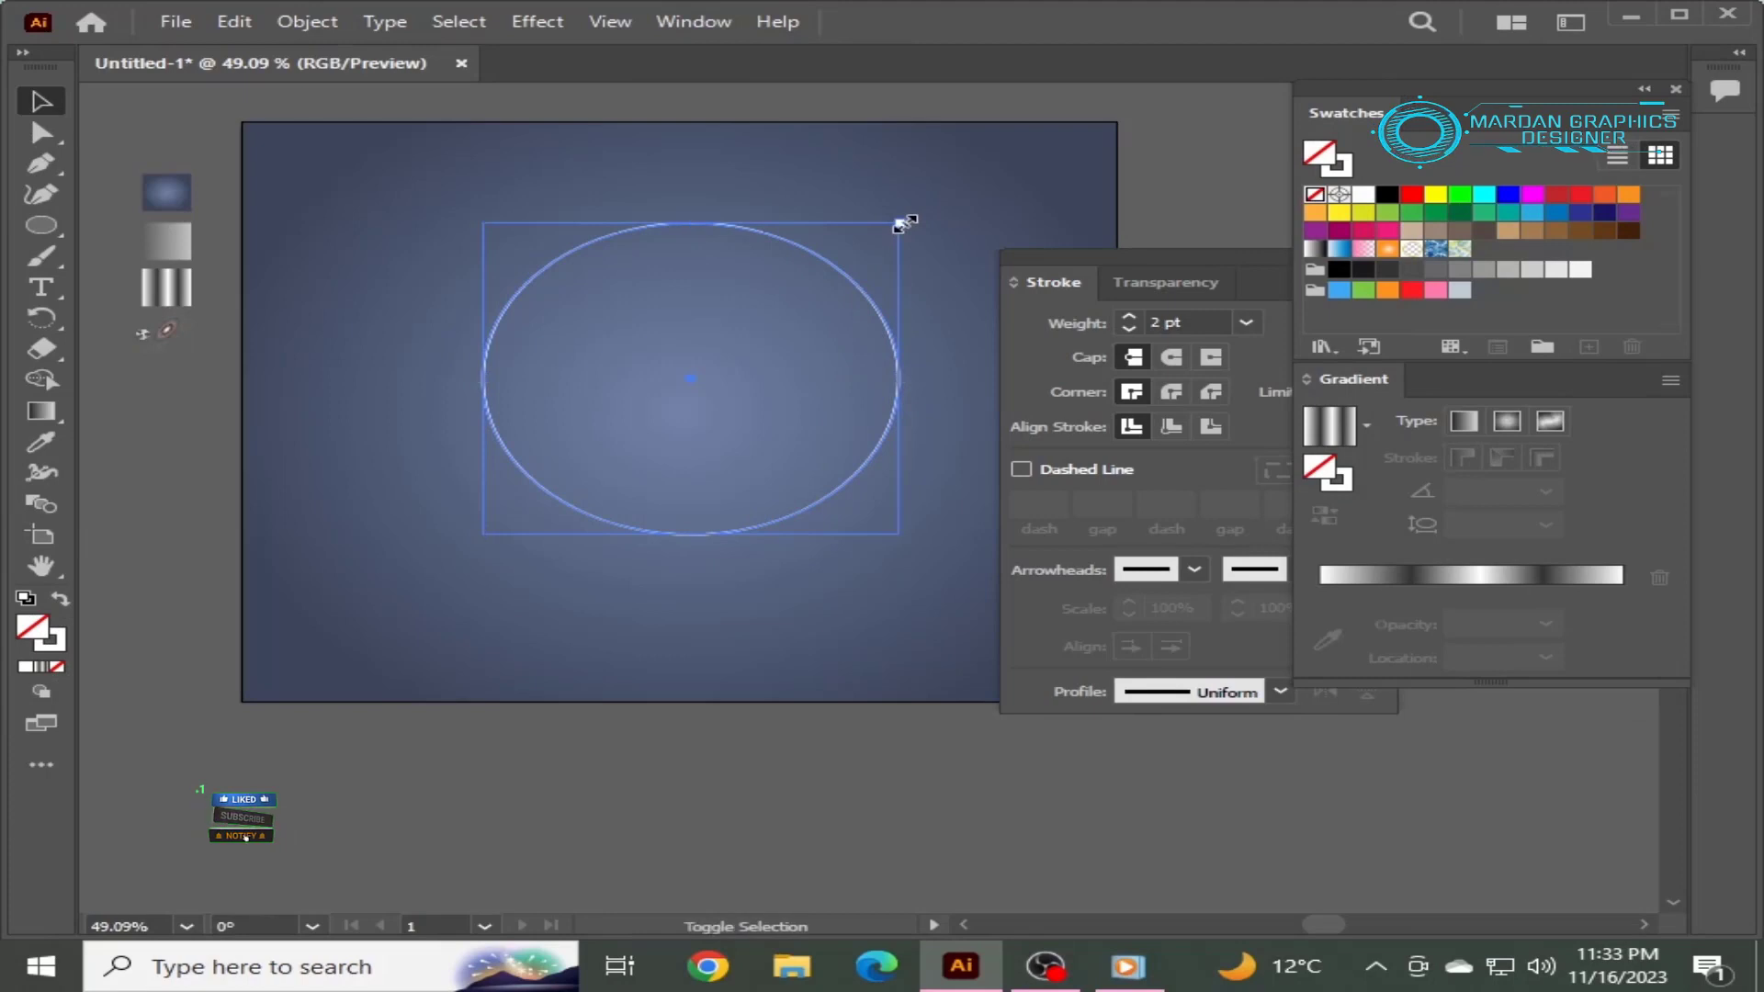
drag(905, 223, 899, 232)
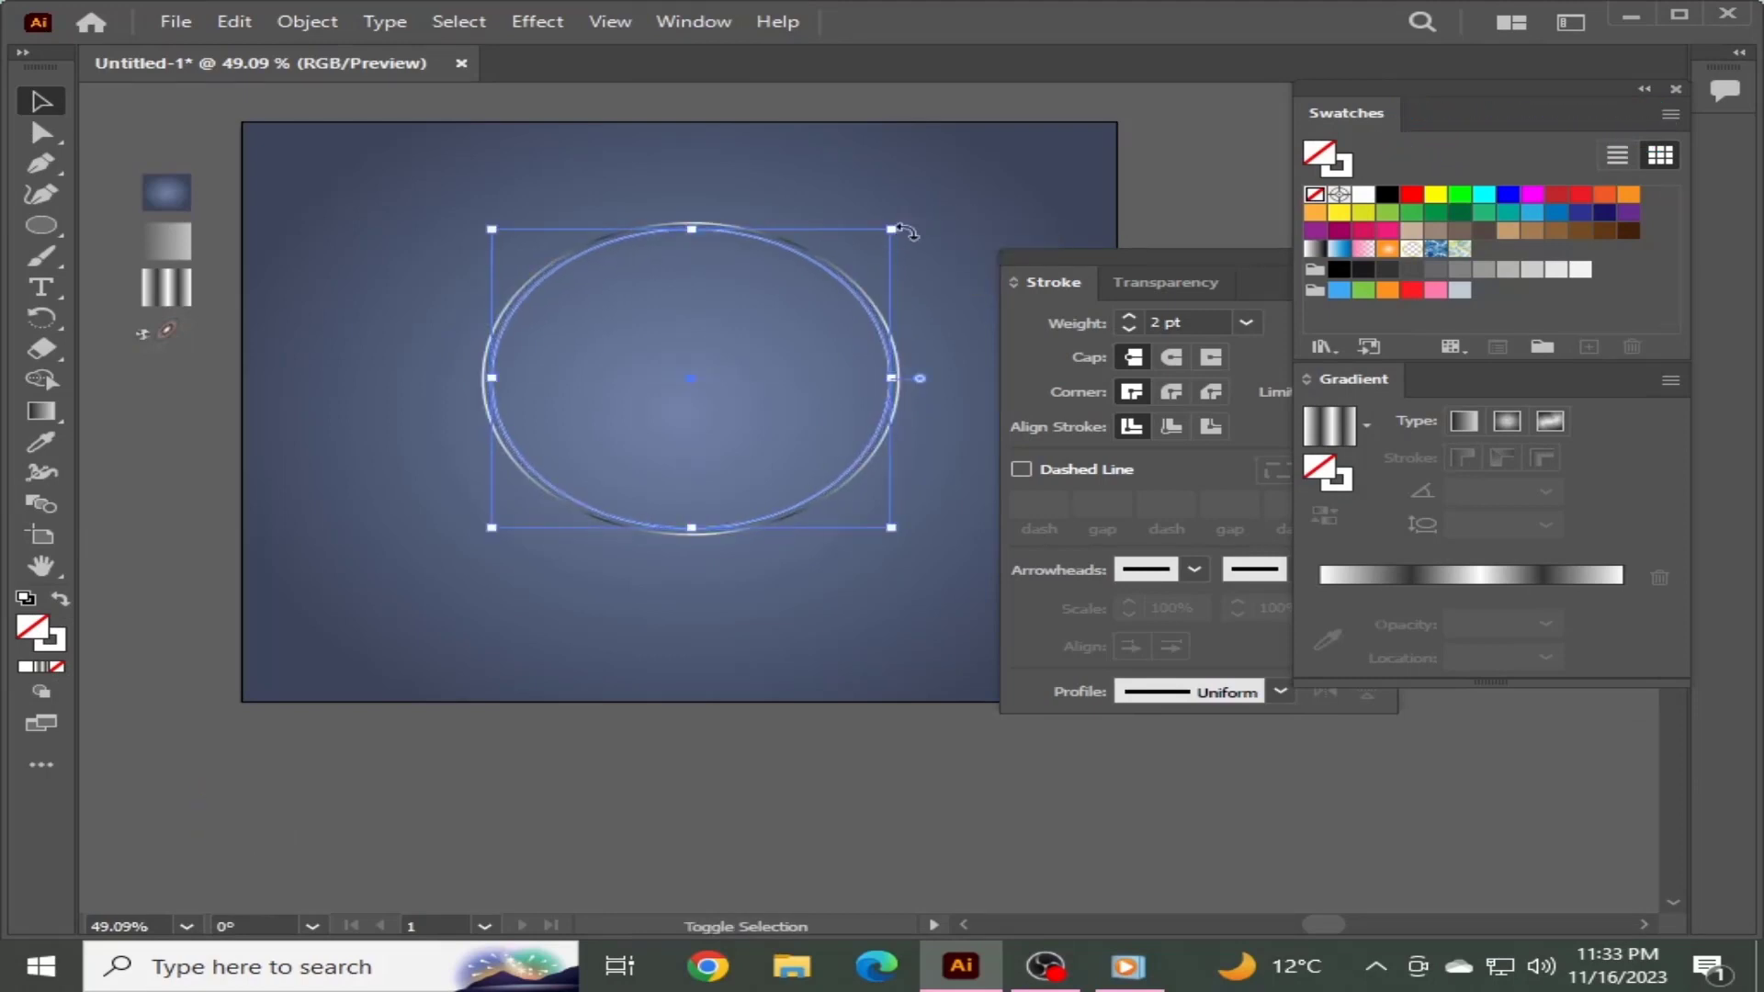
Paste a copy of the white ellipse in front and scale it down slightly inside the first white one
click(235, 20)
click(308, 145)
click(237, 21)
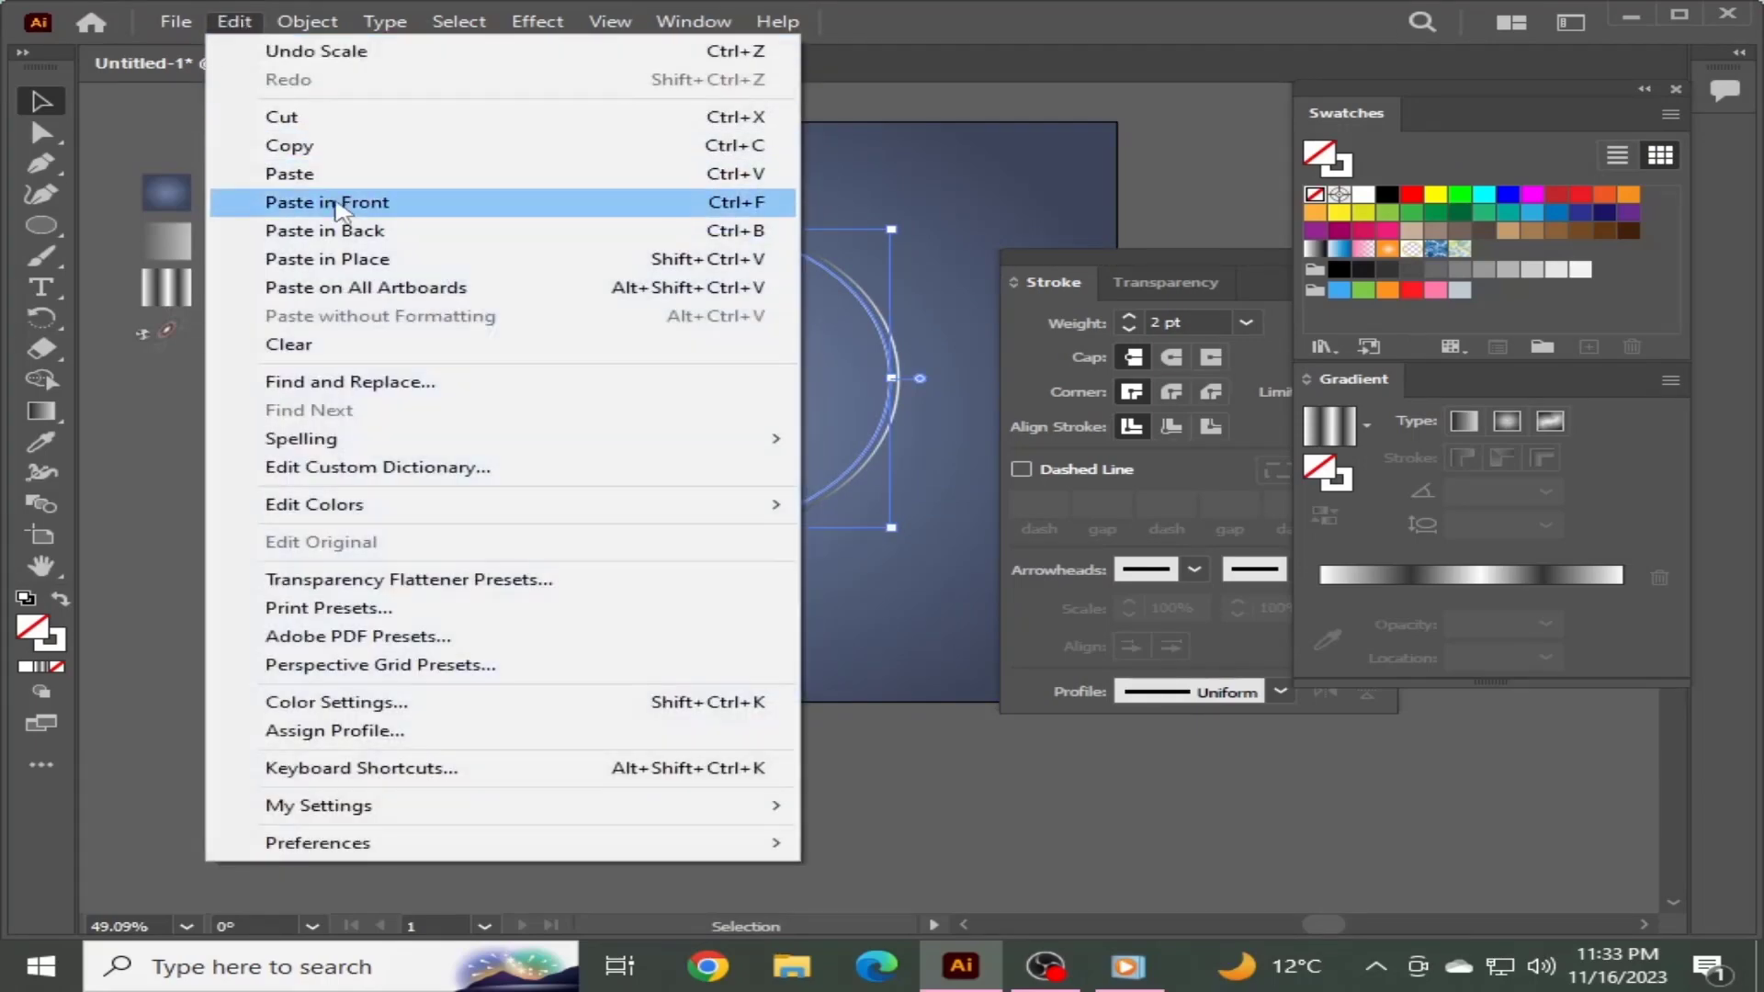
click(342, 207)
drag(894, 230, 889, 241)
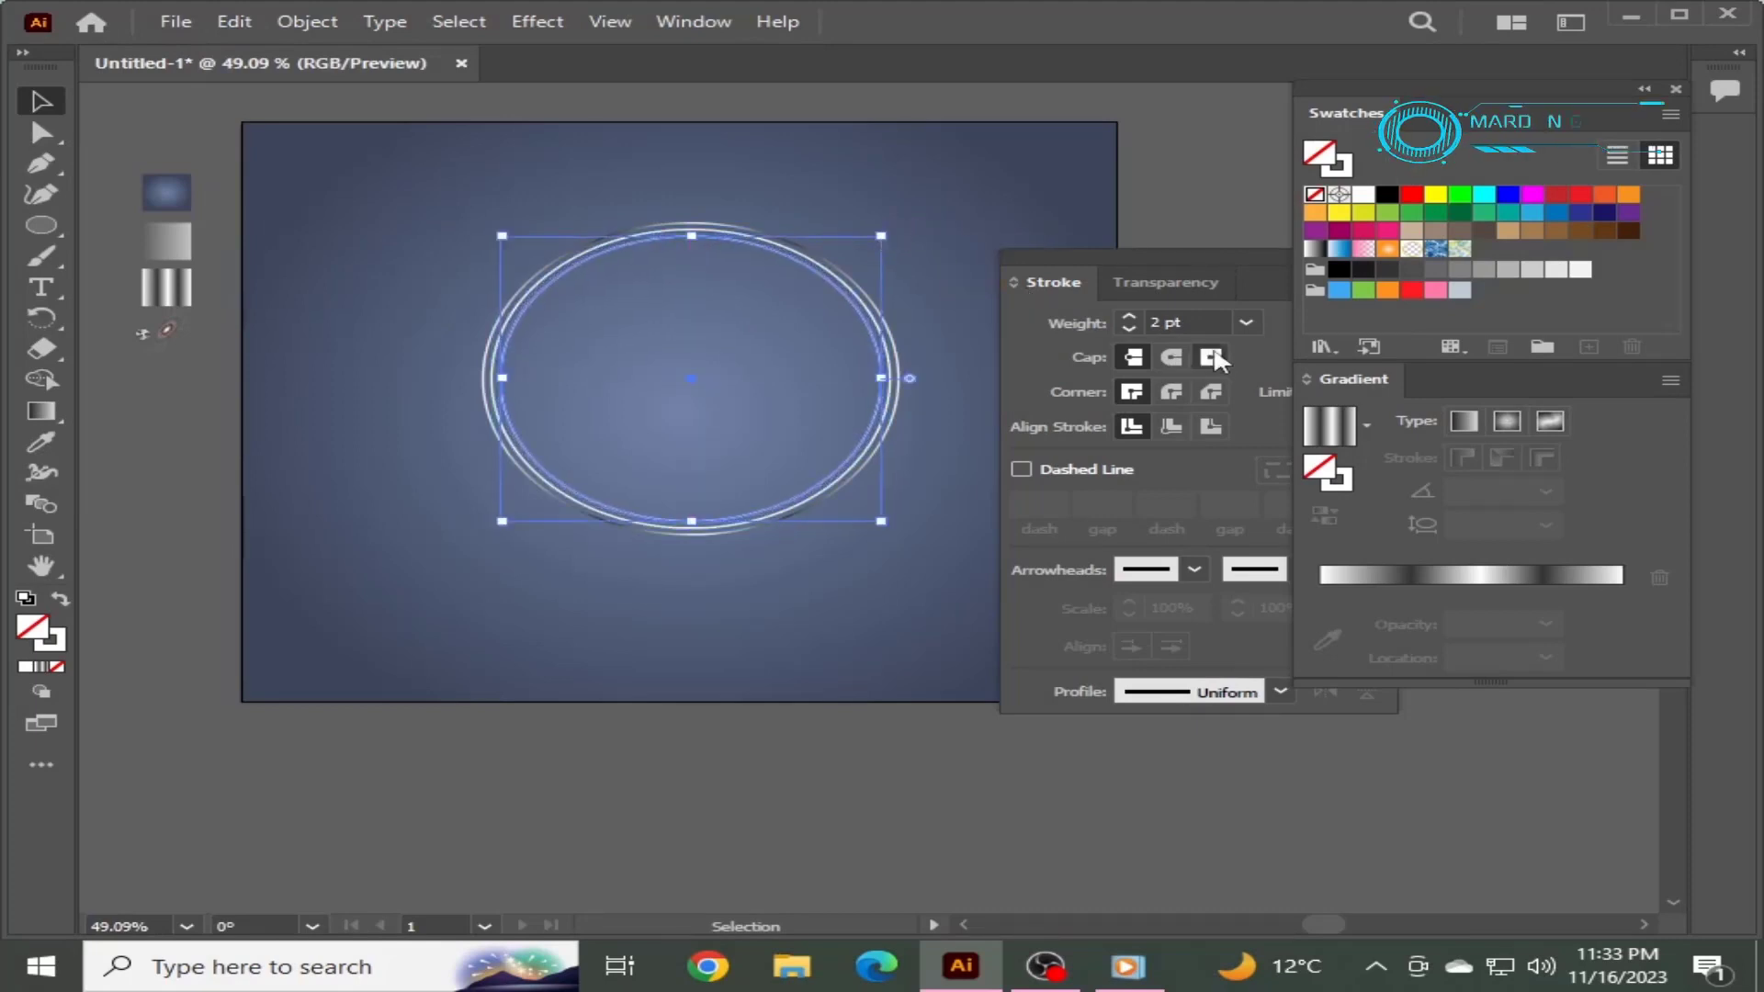
Lower the innermost white ellipse's opacity to 0%
click(1186, 282)
click(1348, 322)
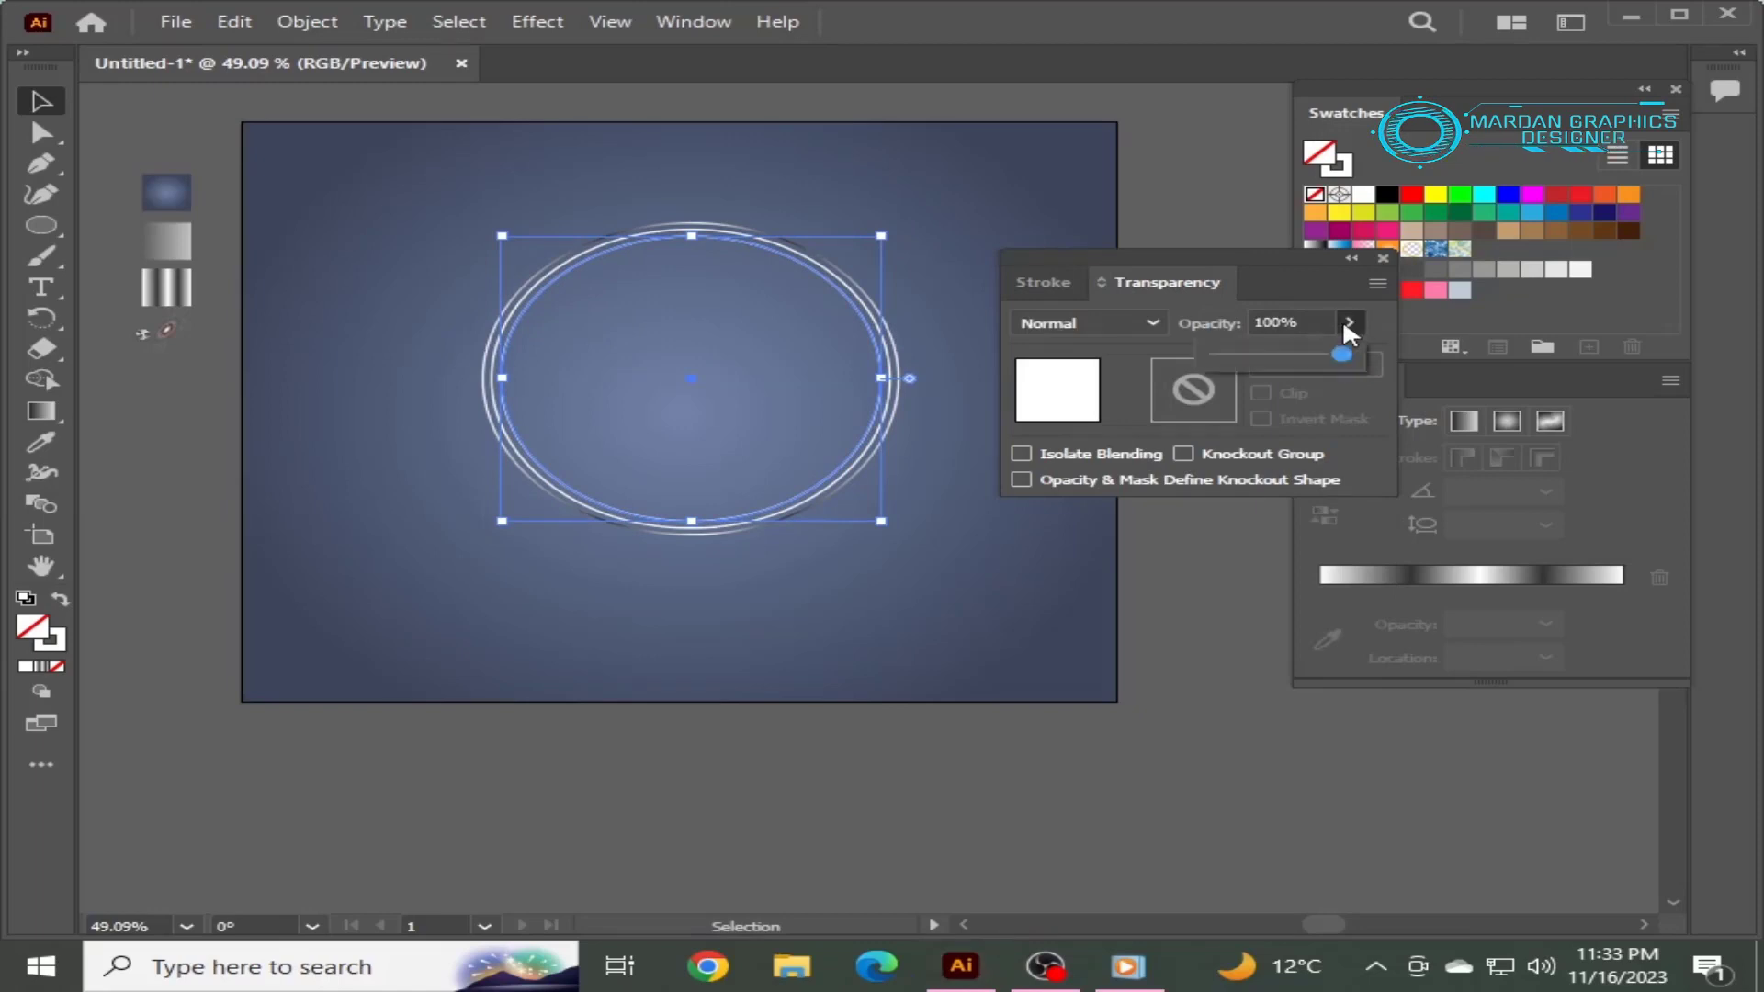
drag(1330, 349, 1216, 353)
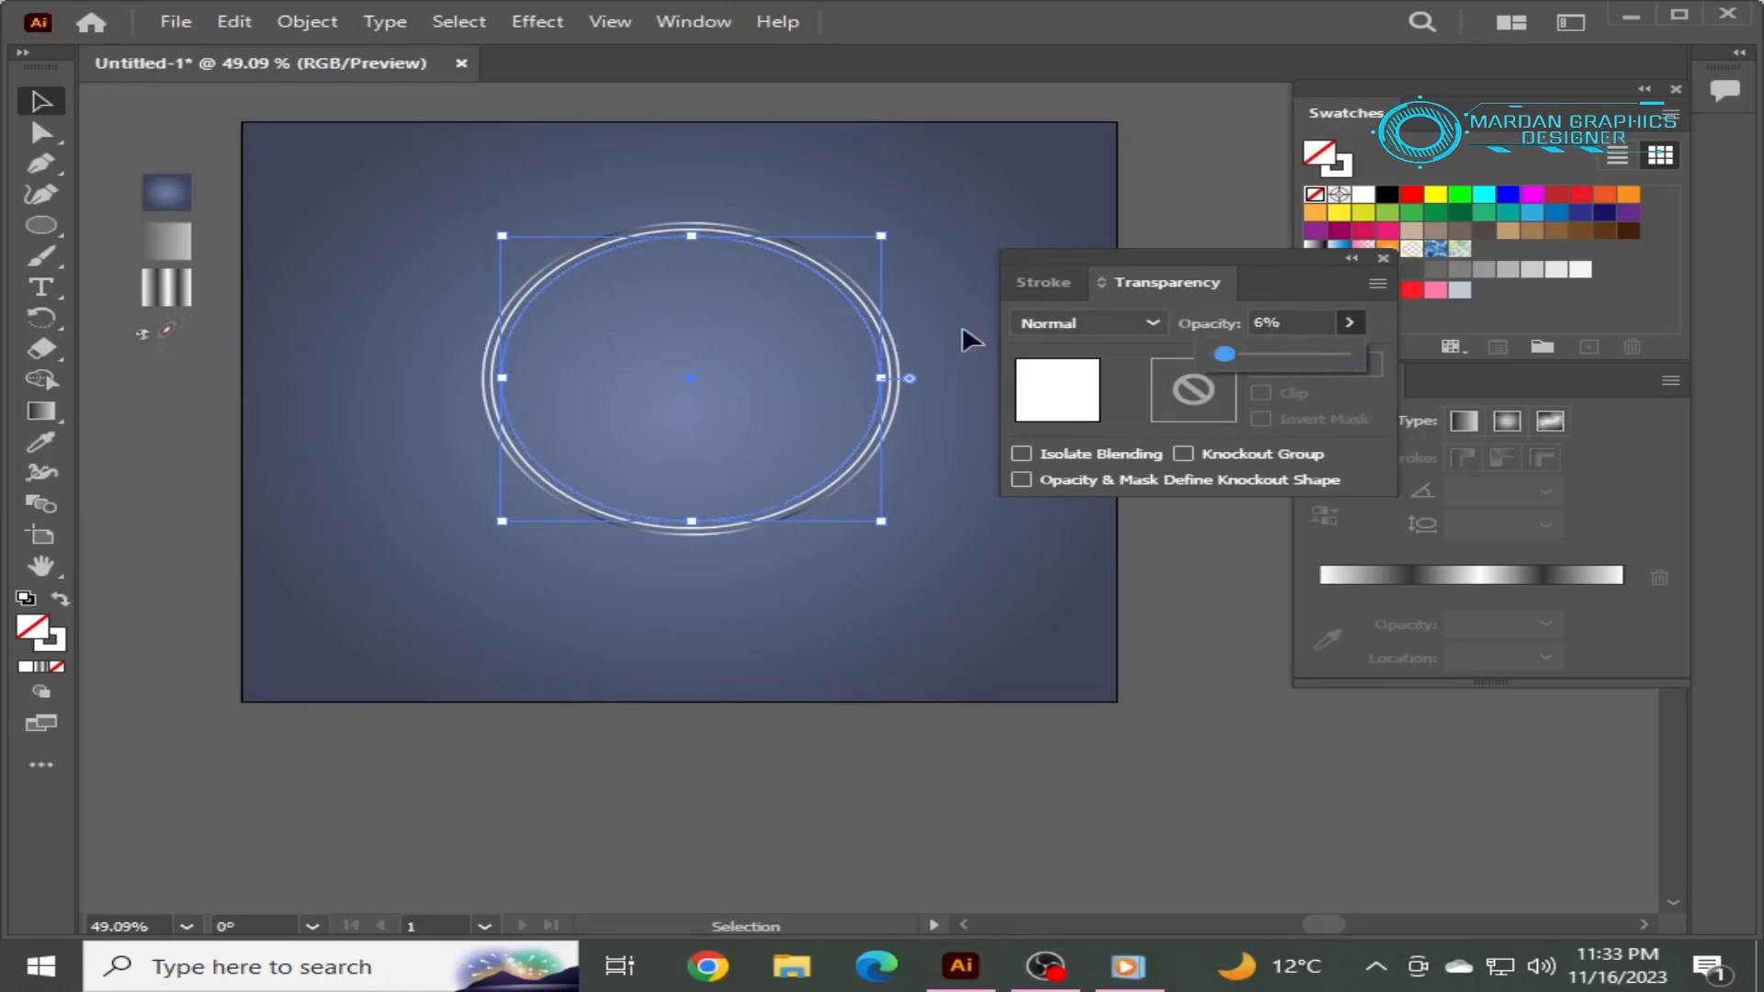
click(579, 284)
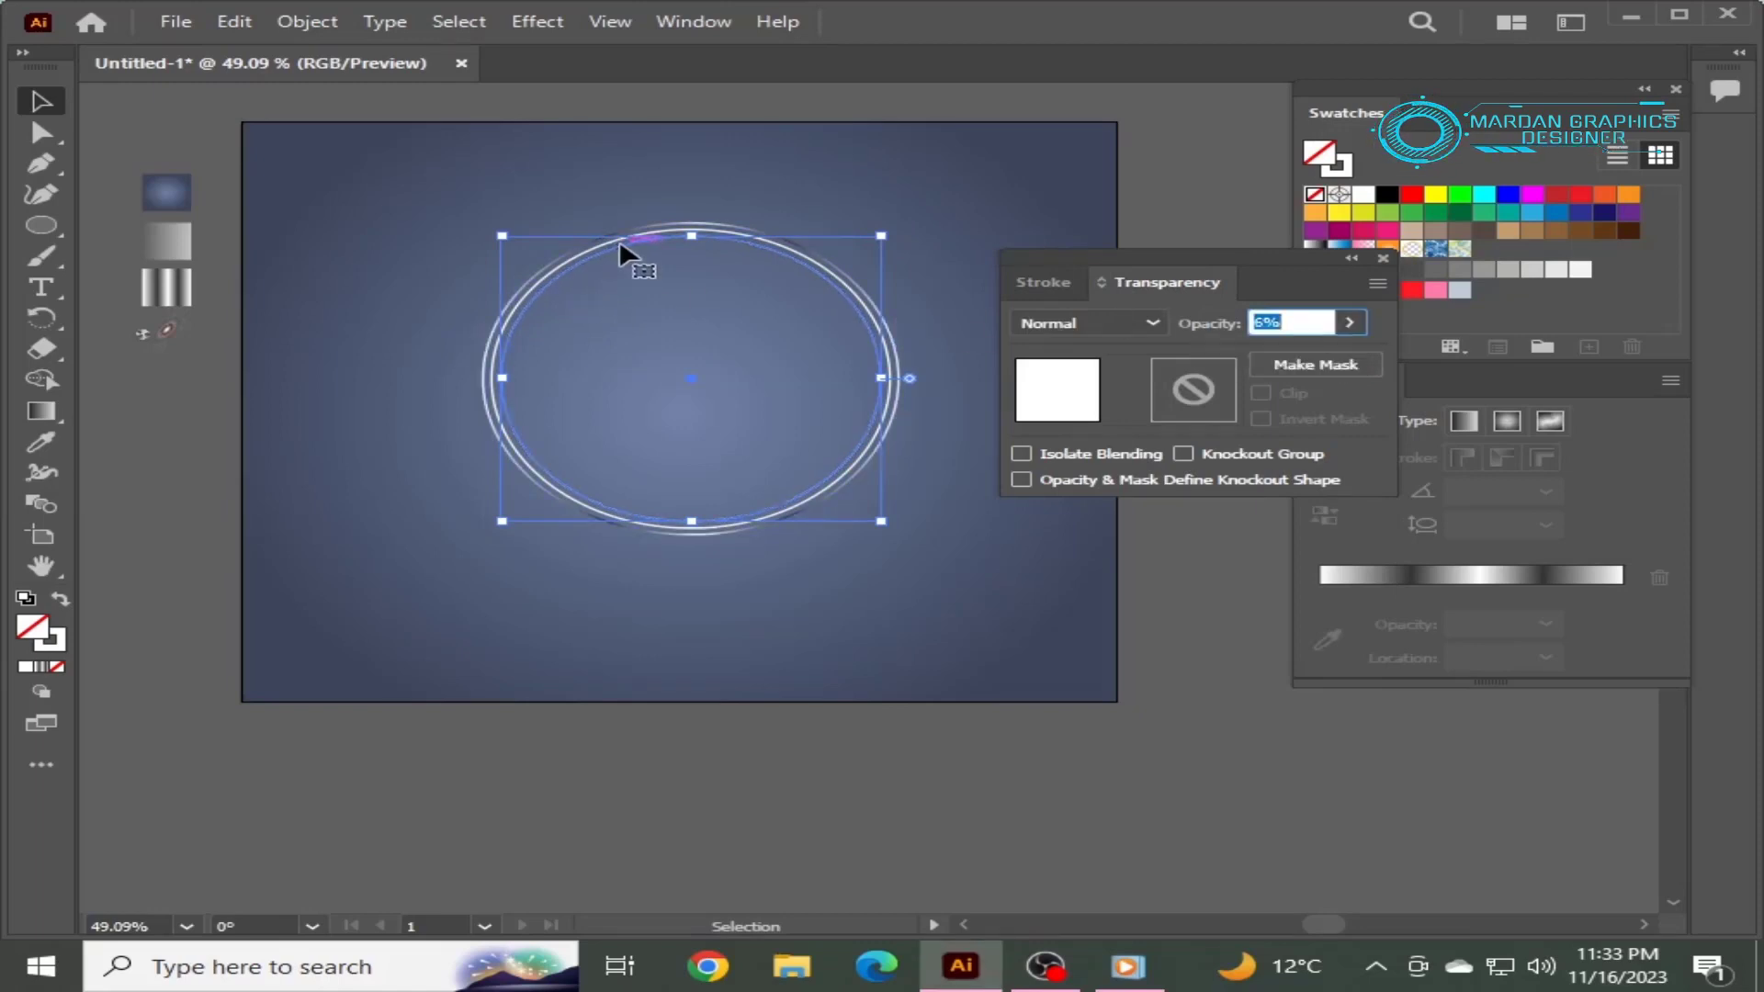
Select both white ellipses and make a blend between them
click(577, 251)
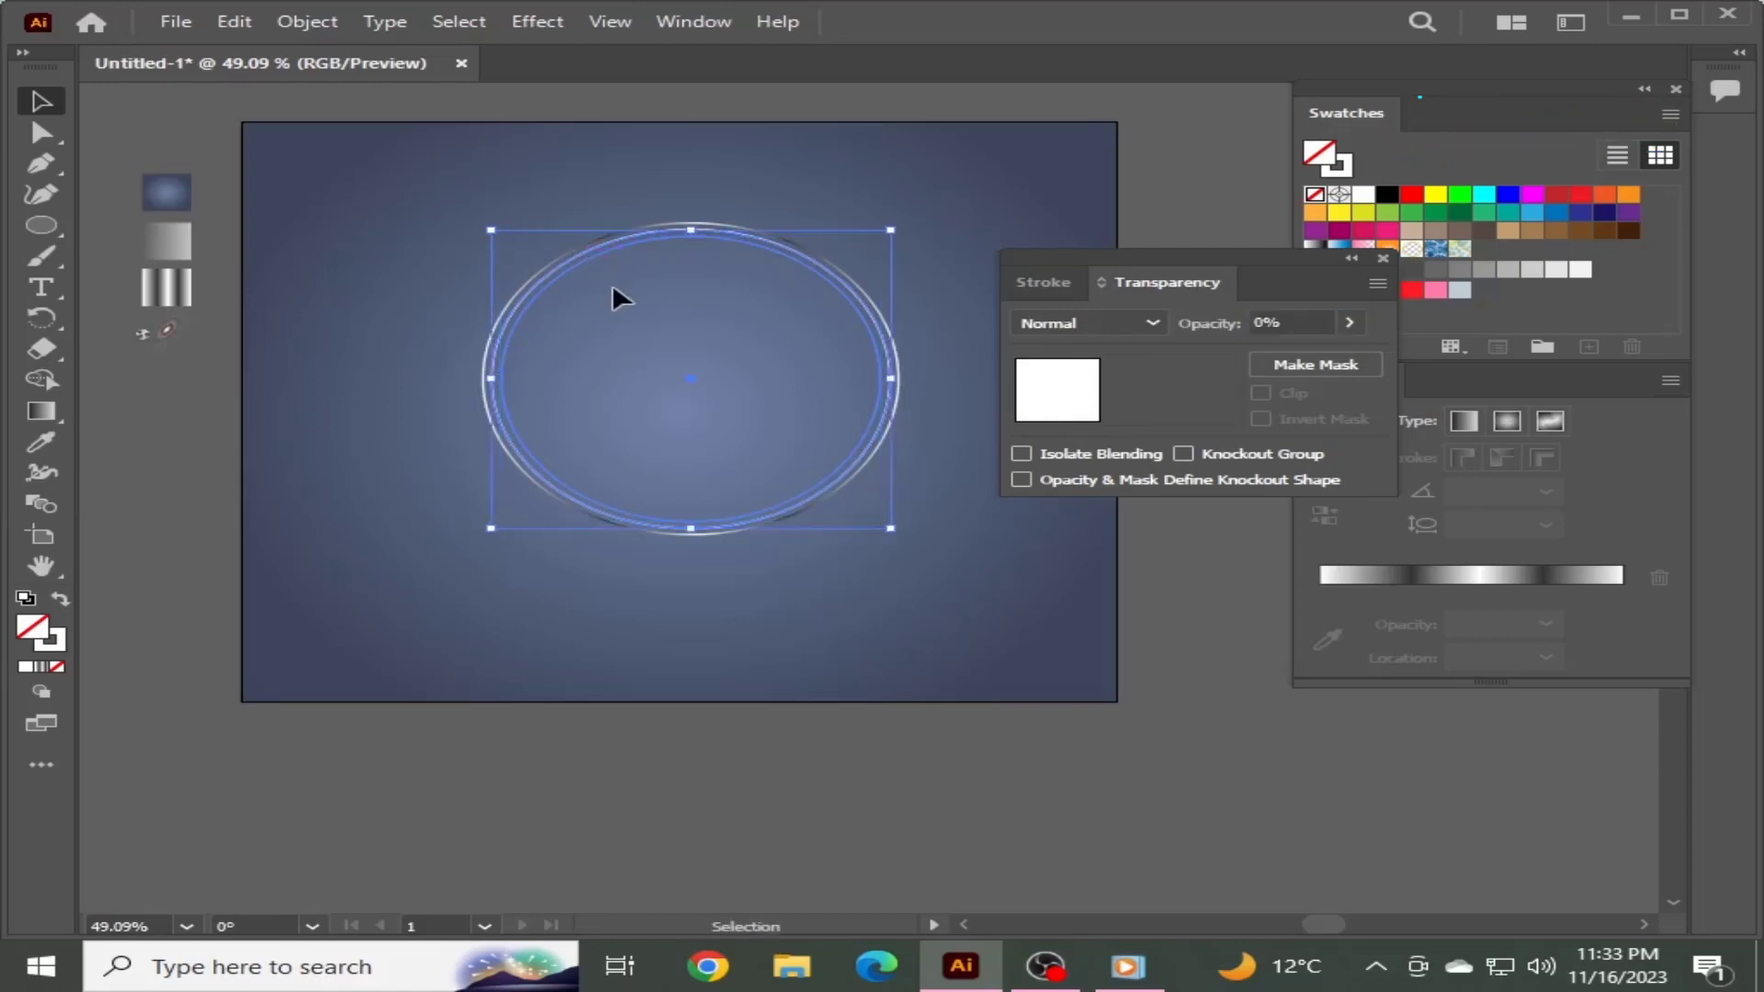
click(309, 24)
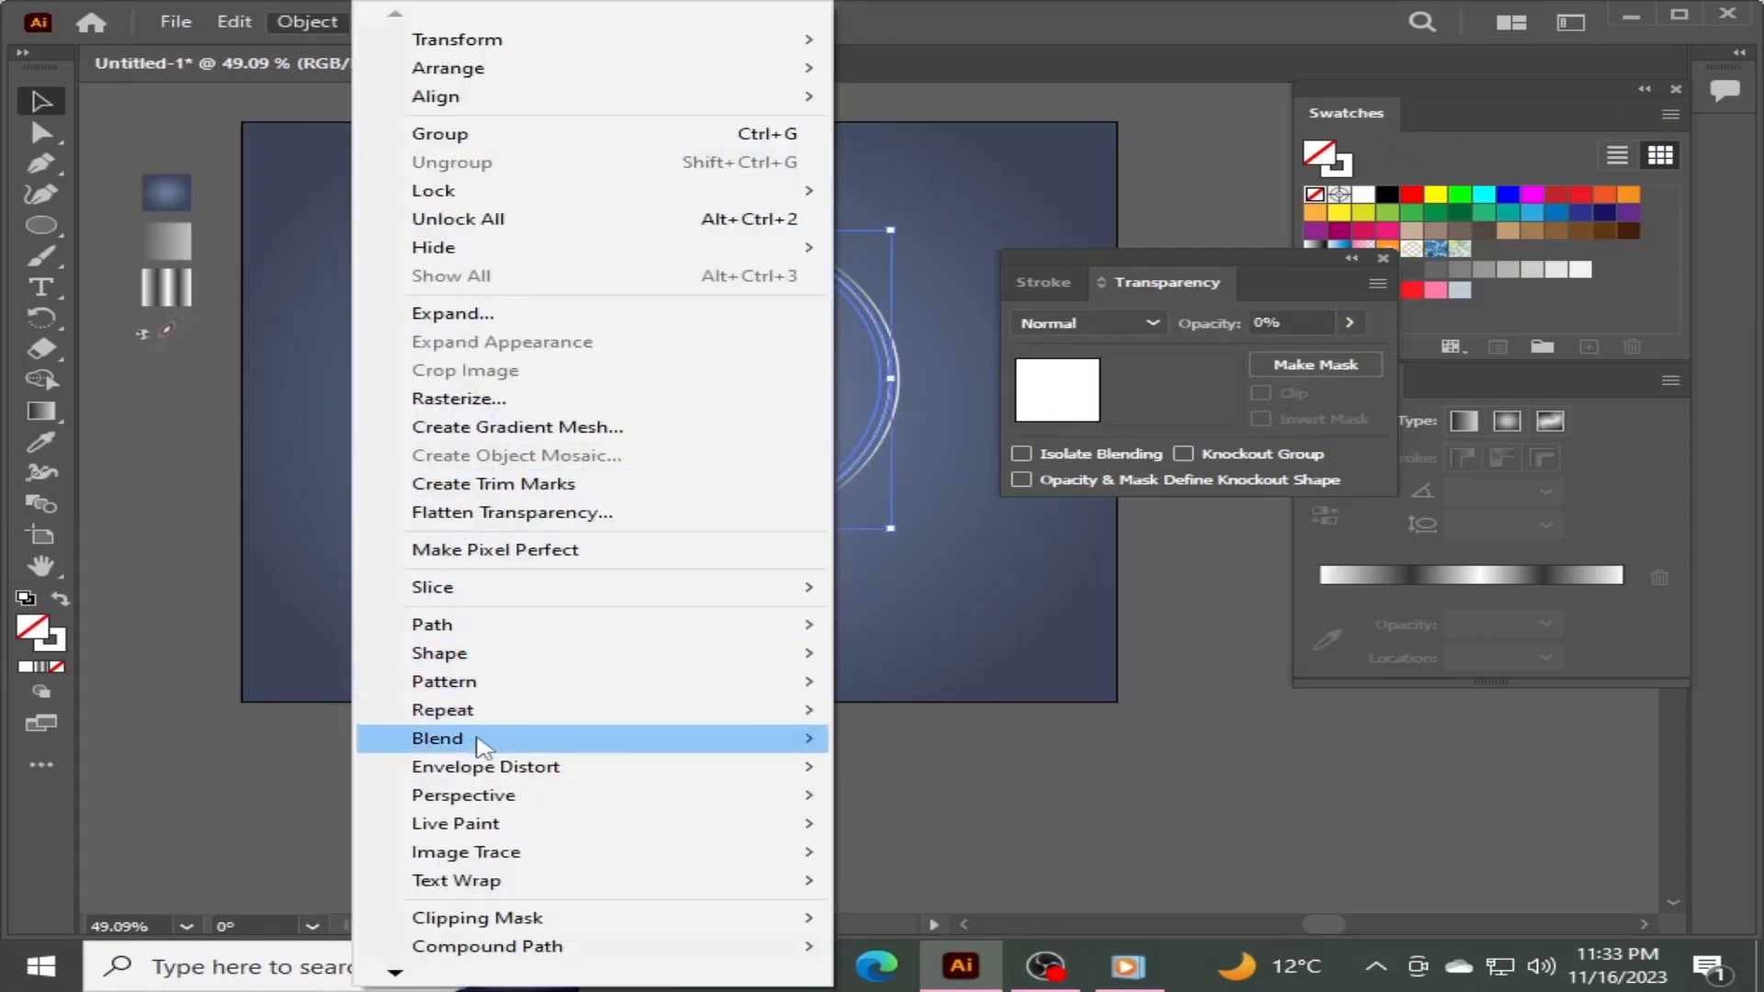
mouse_move(482, 746)
click(875, 737)
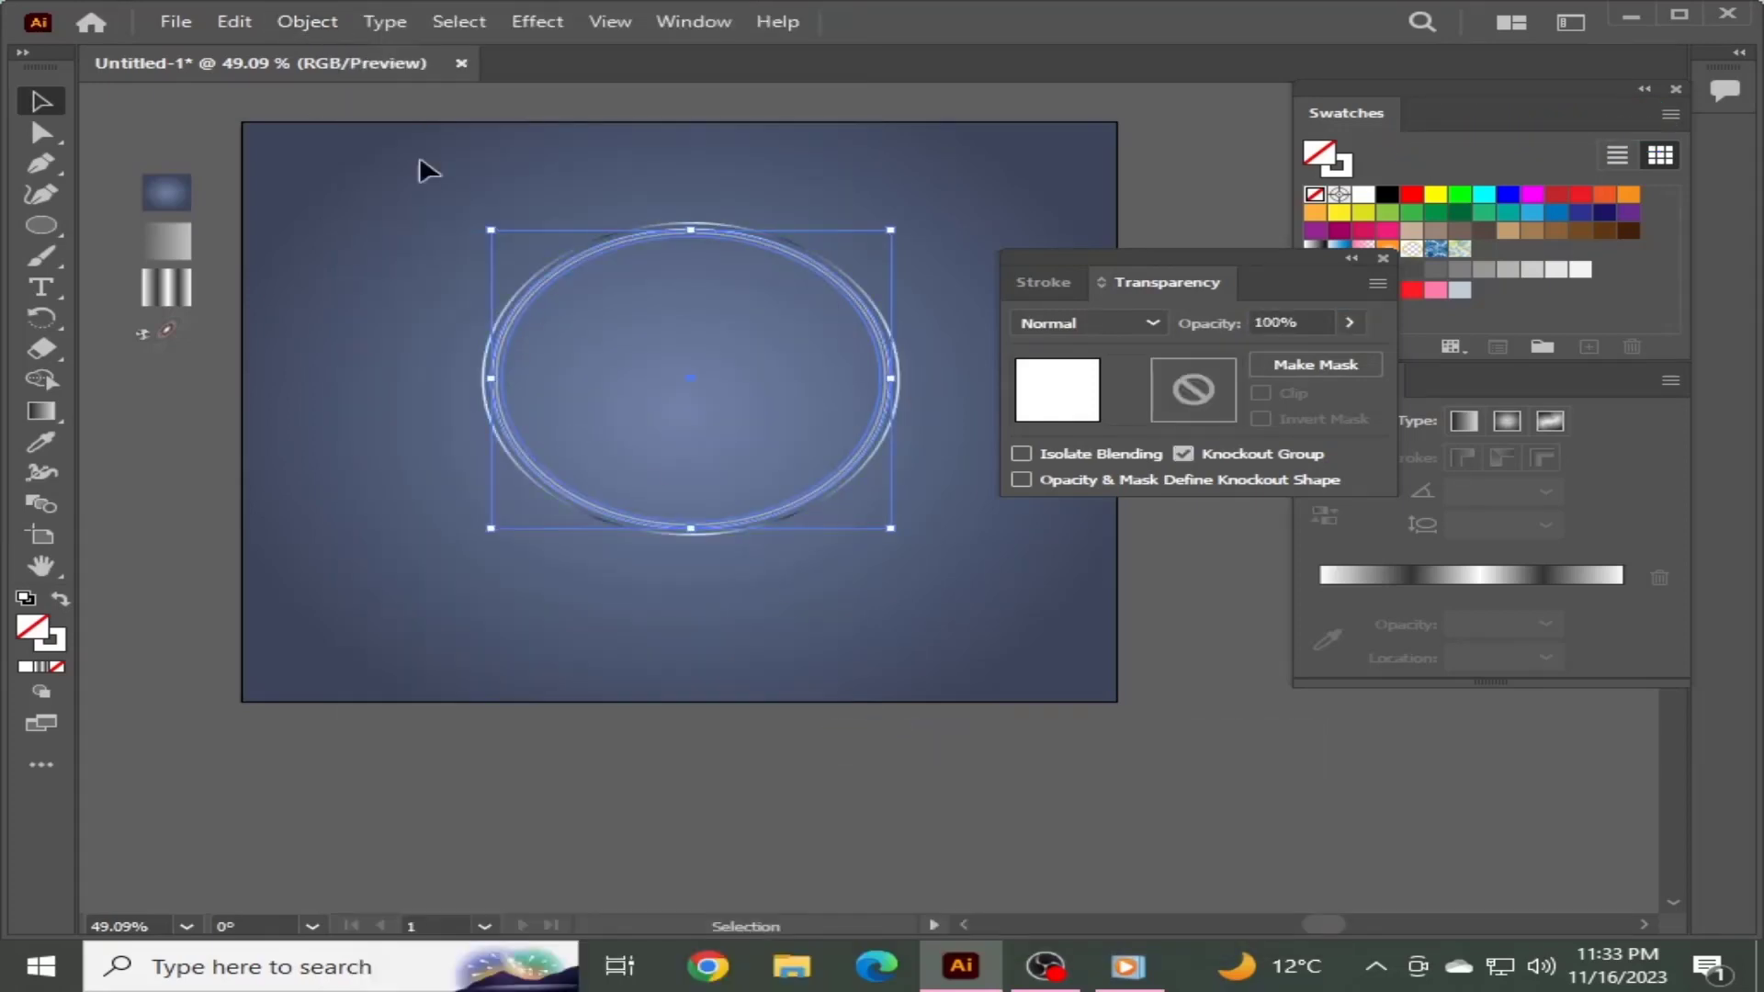
Set the white ellipse blend's spacing to Specified Steps with 9 steps
click(317, 23)
mouse_move(464, 737)
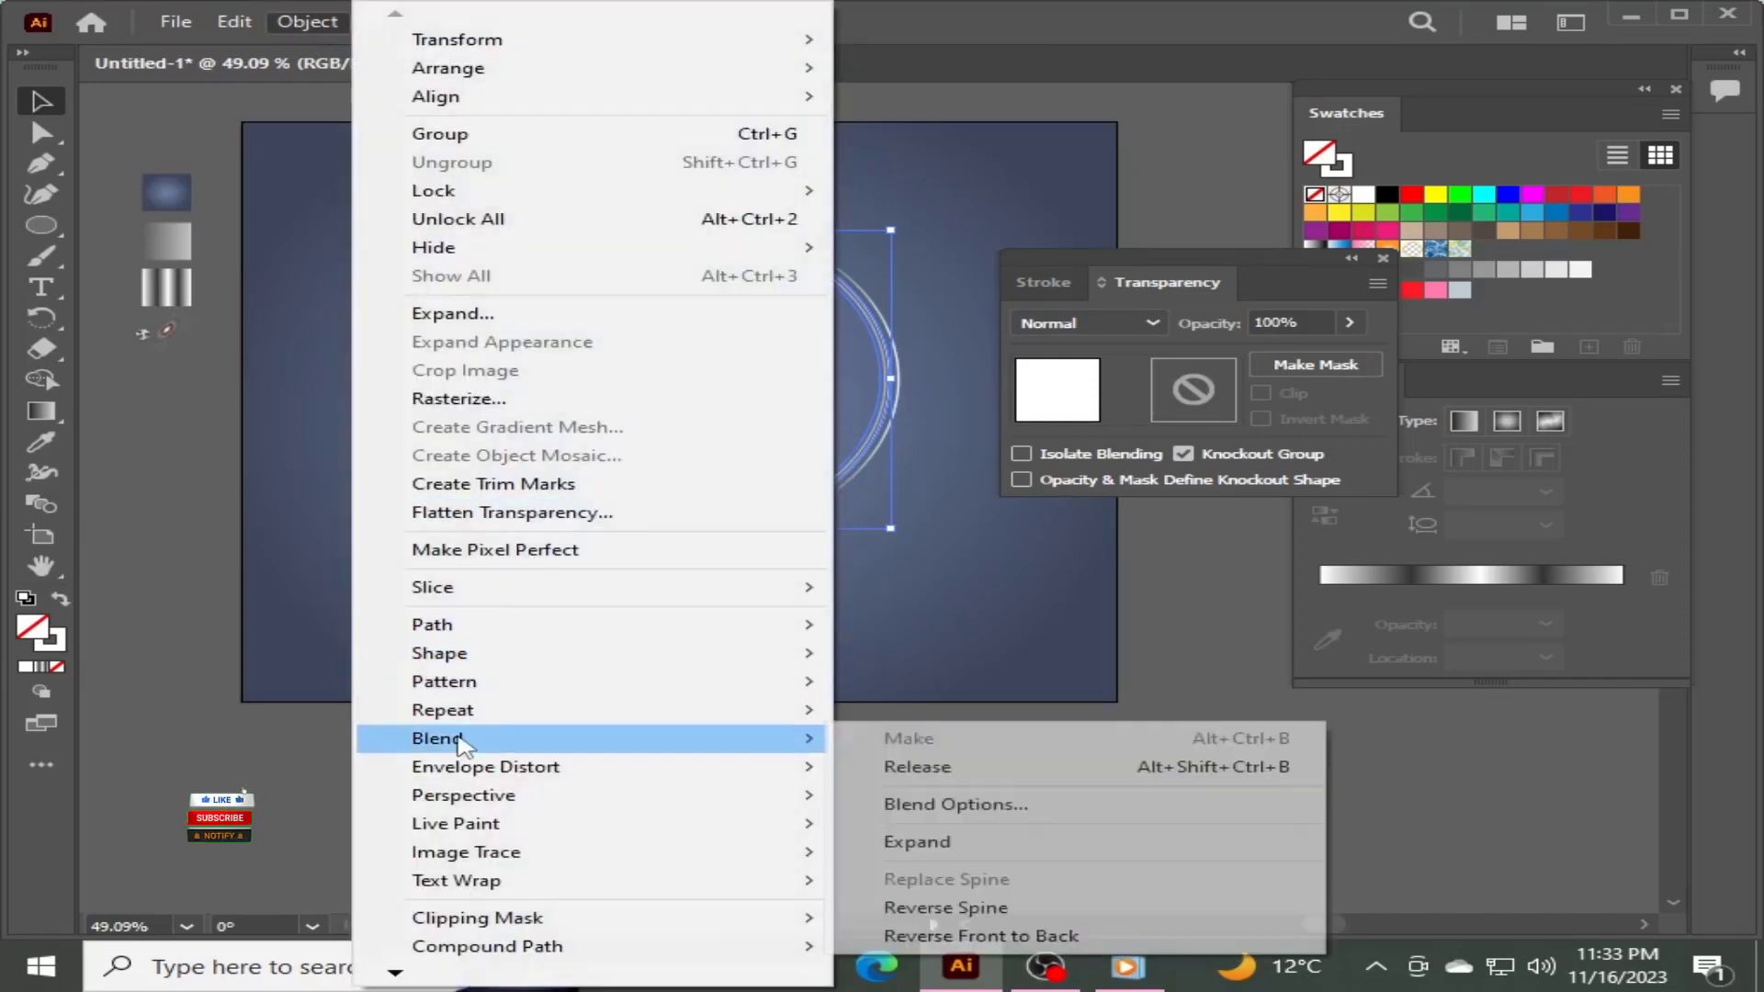
click(937, 804)
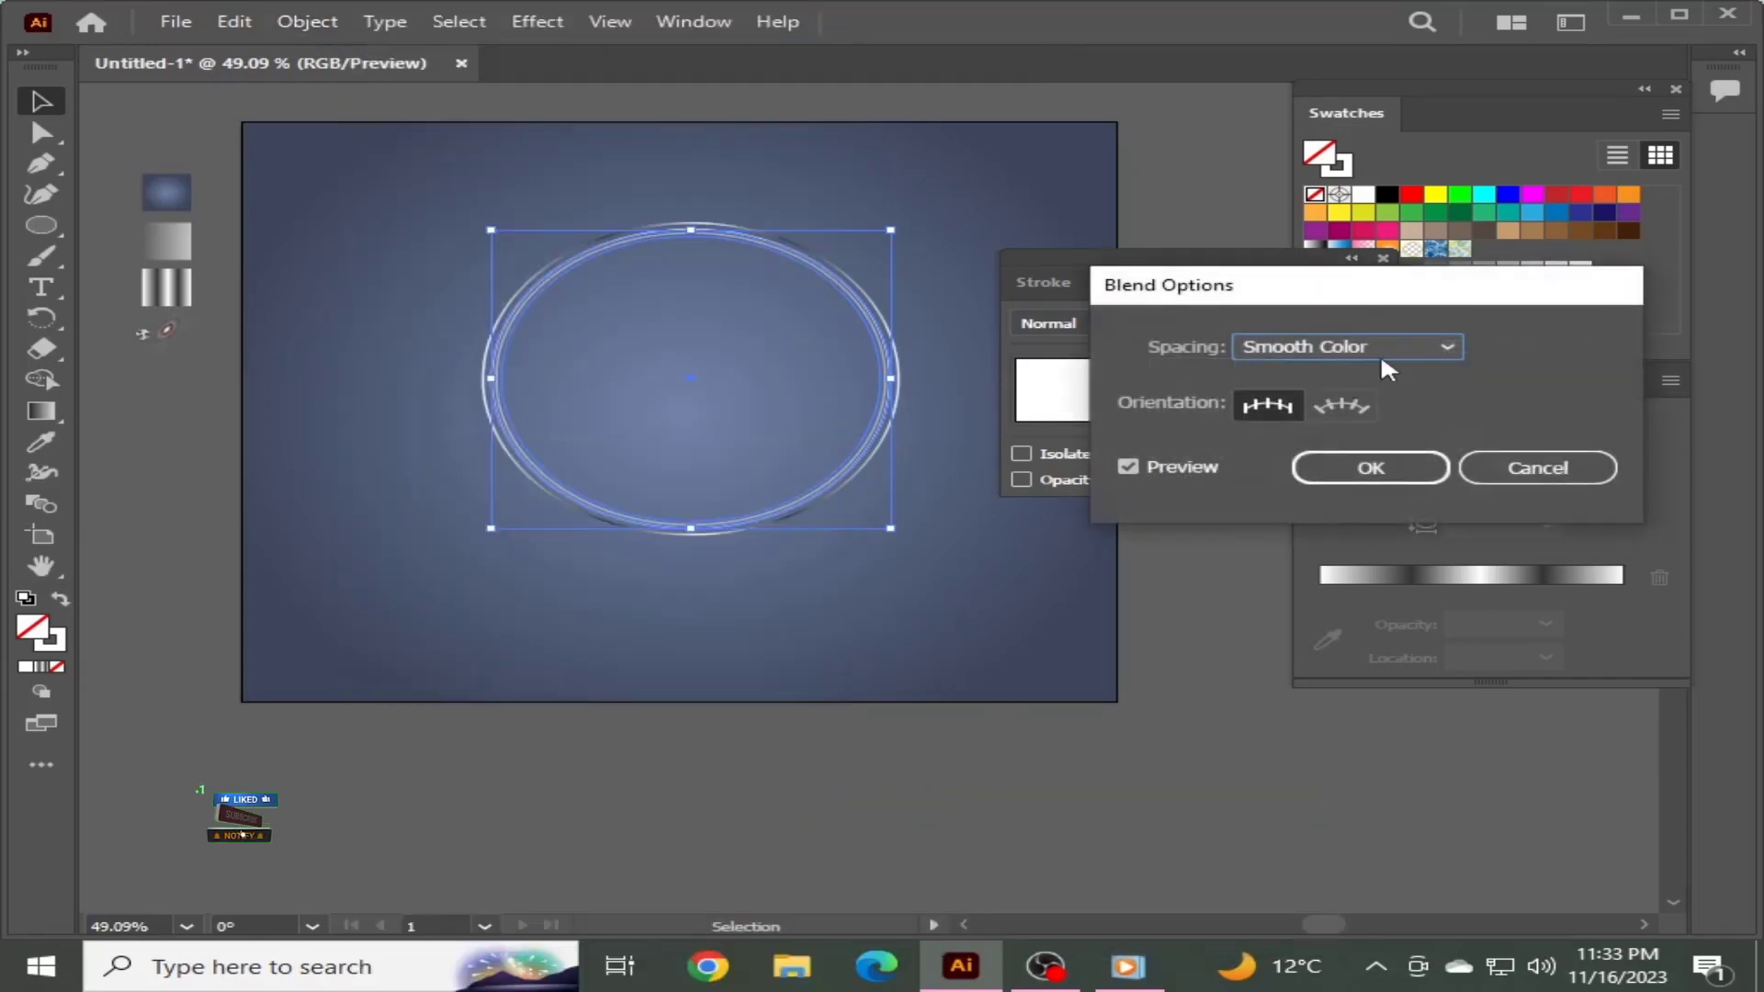
click(1398, 346)
click(1419, 402)
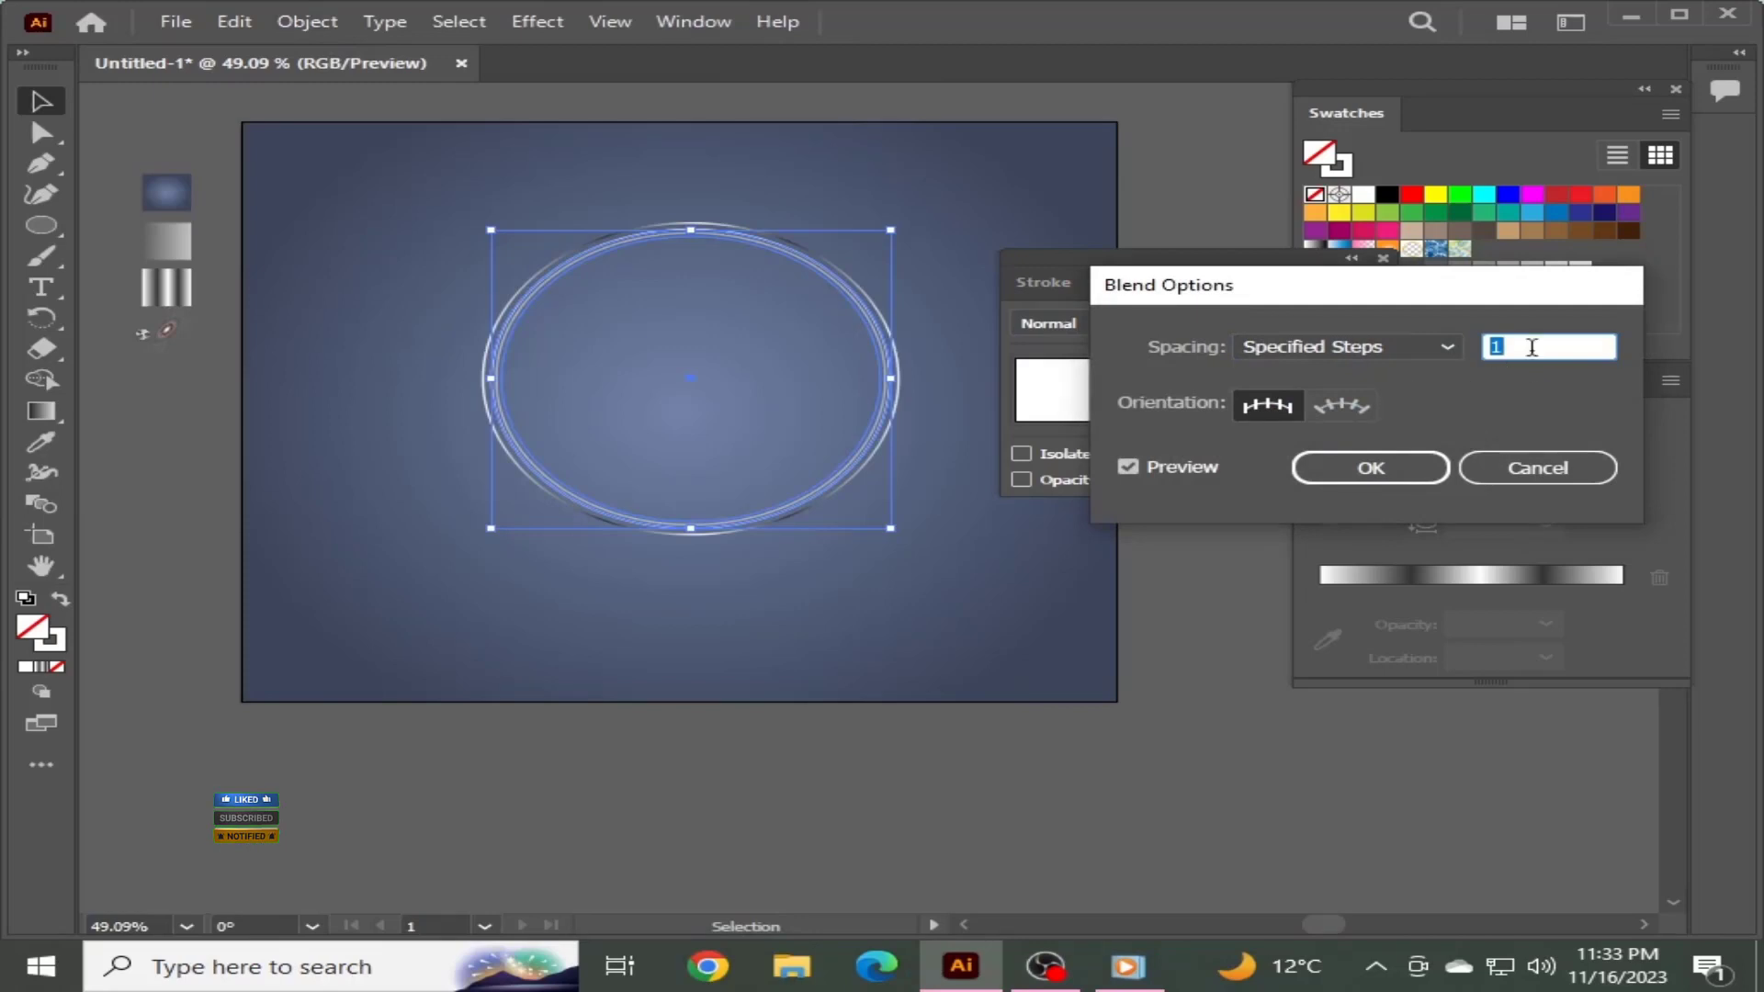
text(9)
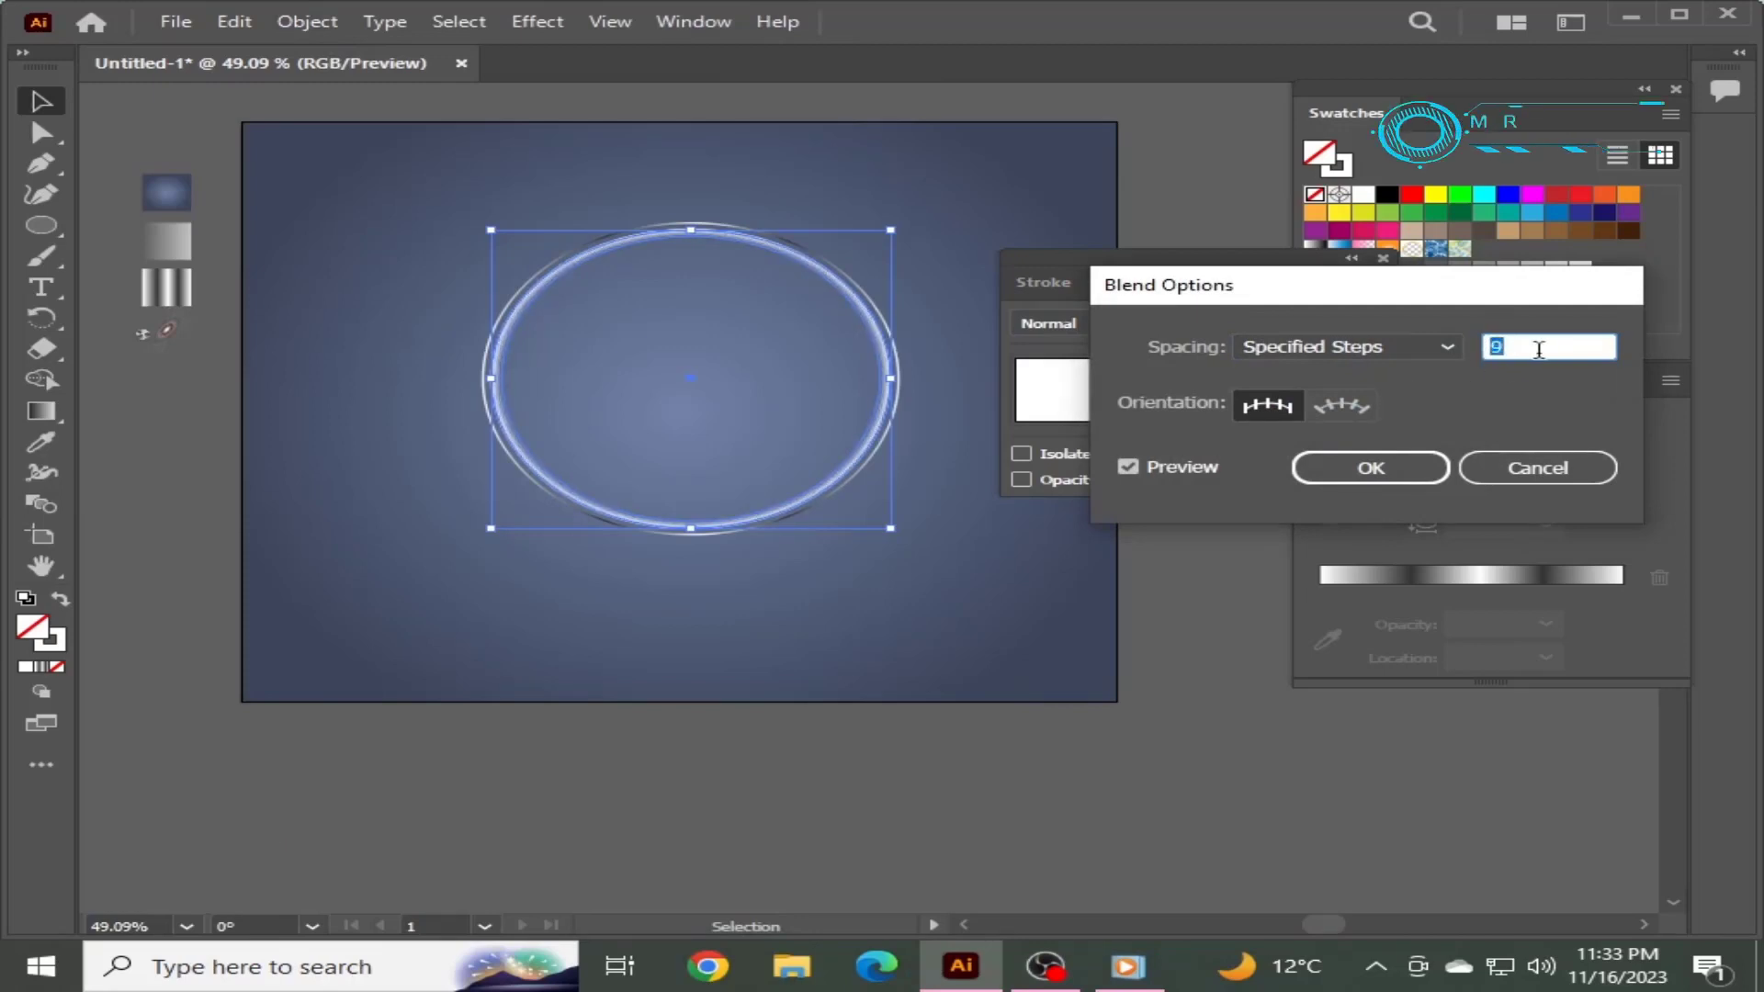
click(1369, 468)
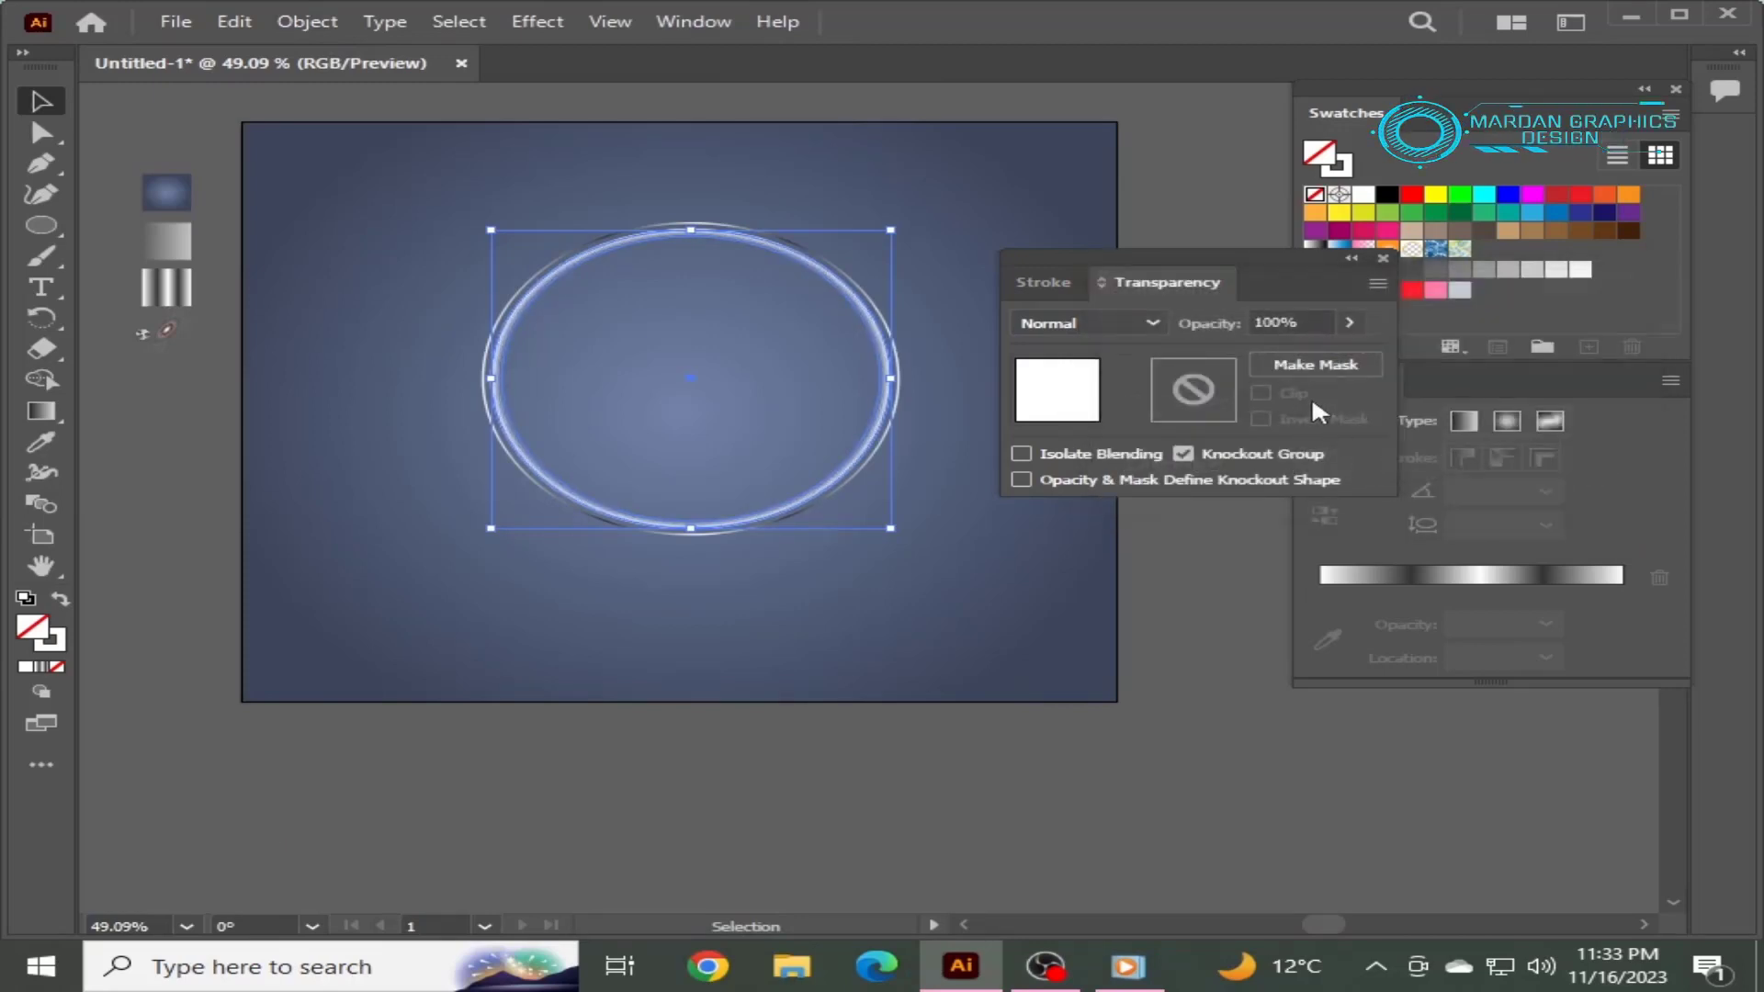
Reduce the white ellipse blend's opacity to 49% and deselect it
click(1350, 322)
drag(1351, 352, 1277, 351)
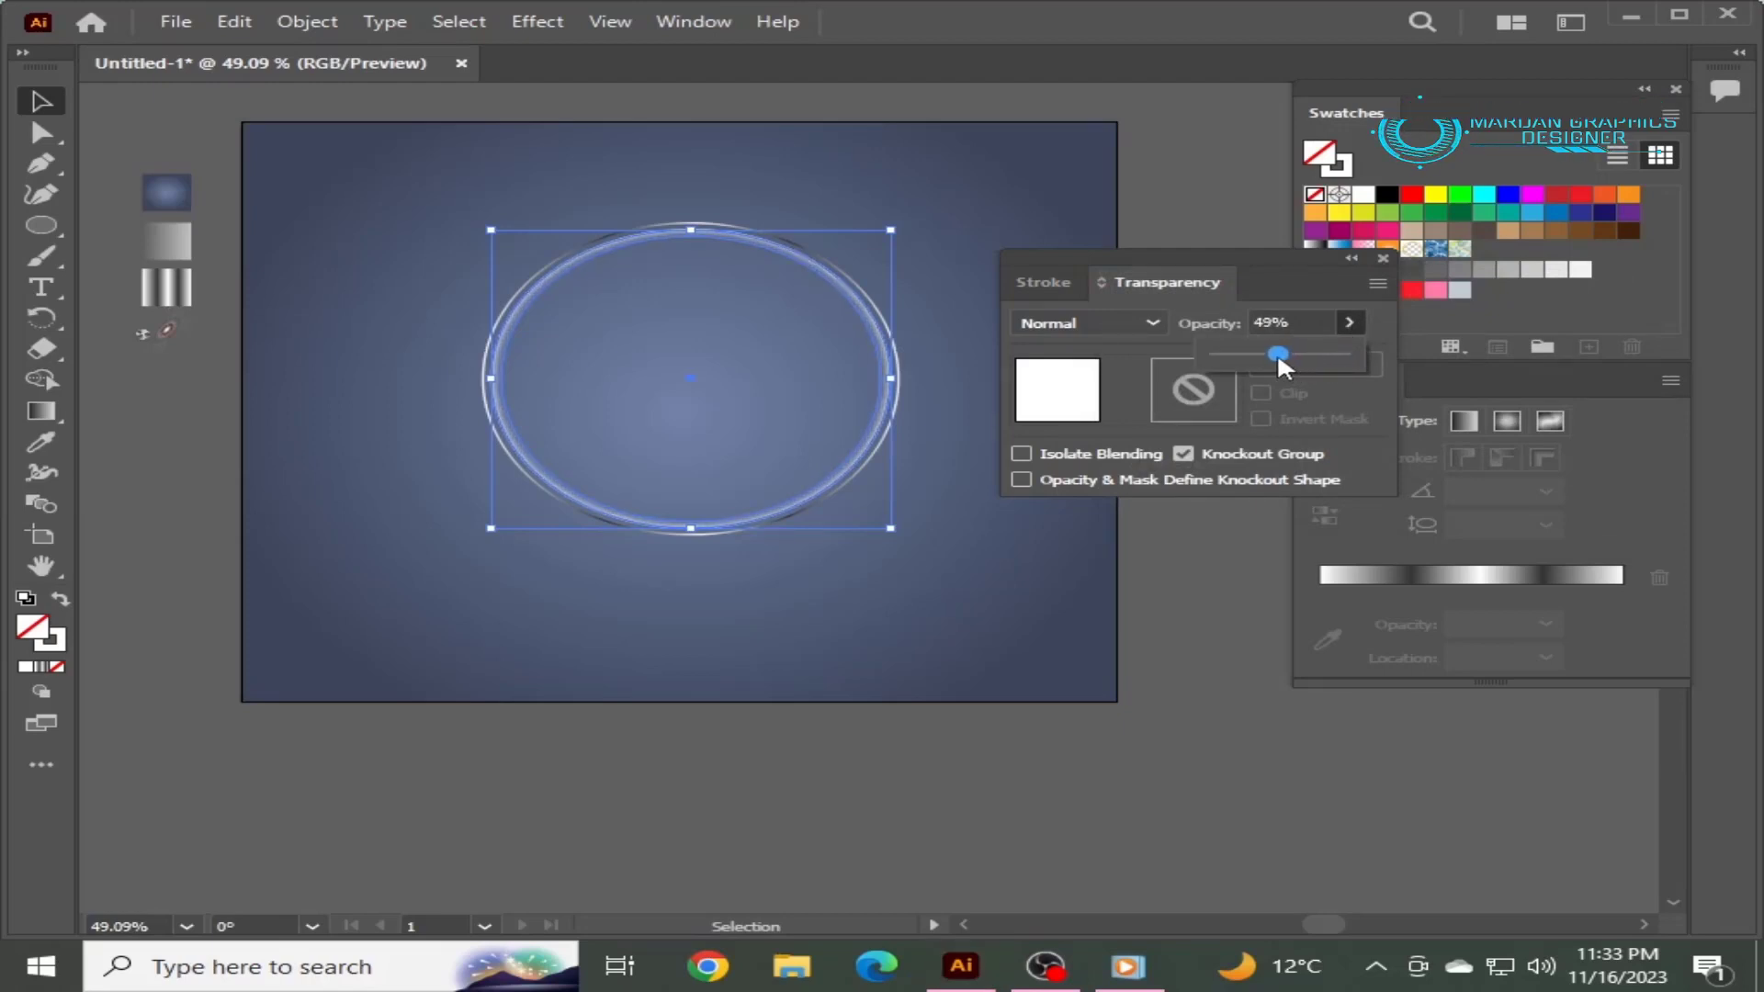
click(939, 207)
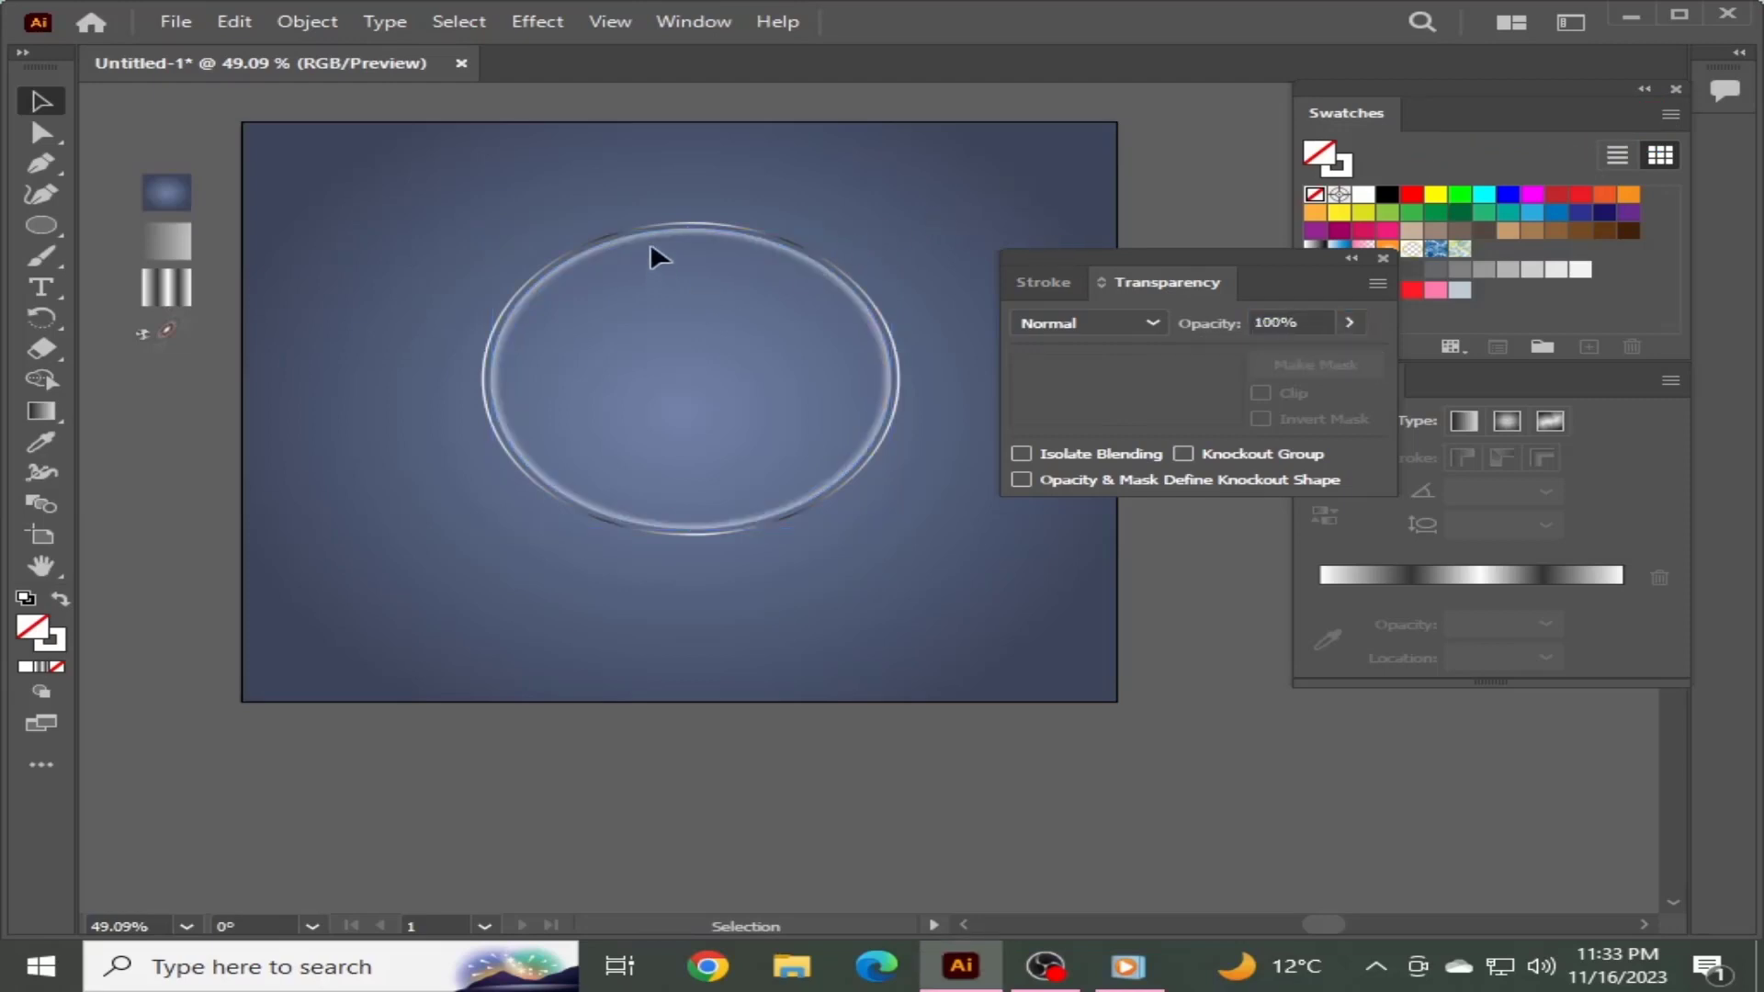
Copy the outer silver gradient ellipse and paste the copy in front
click(653, 218)
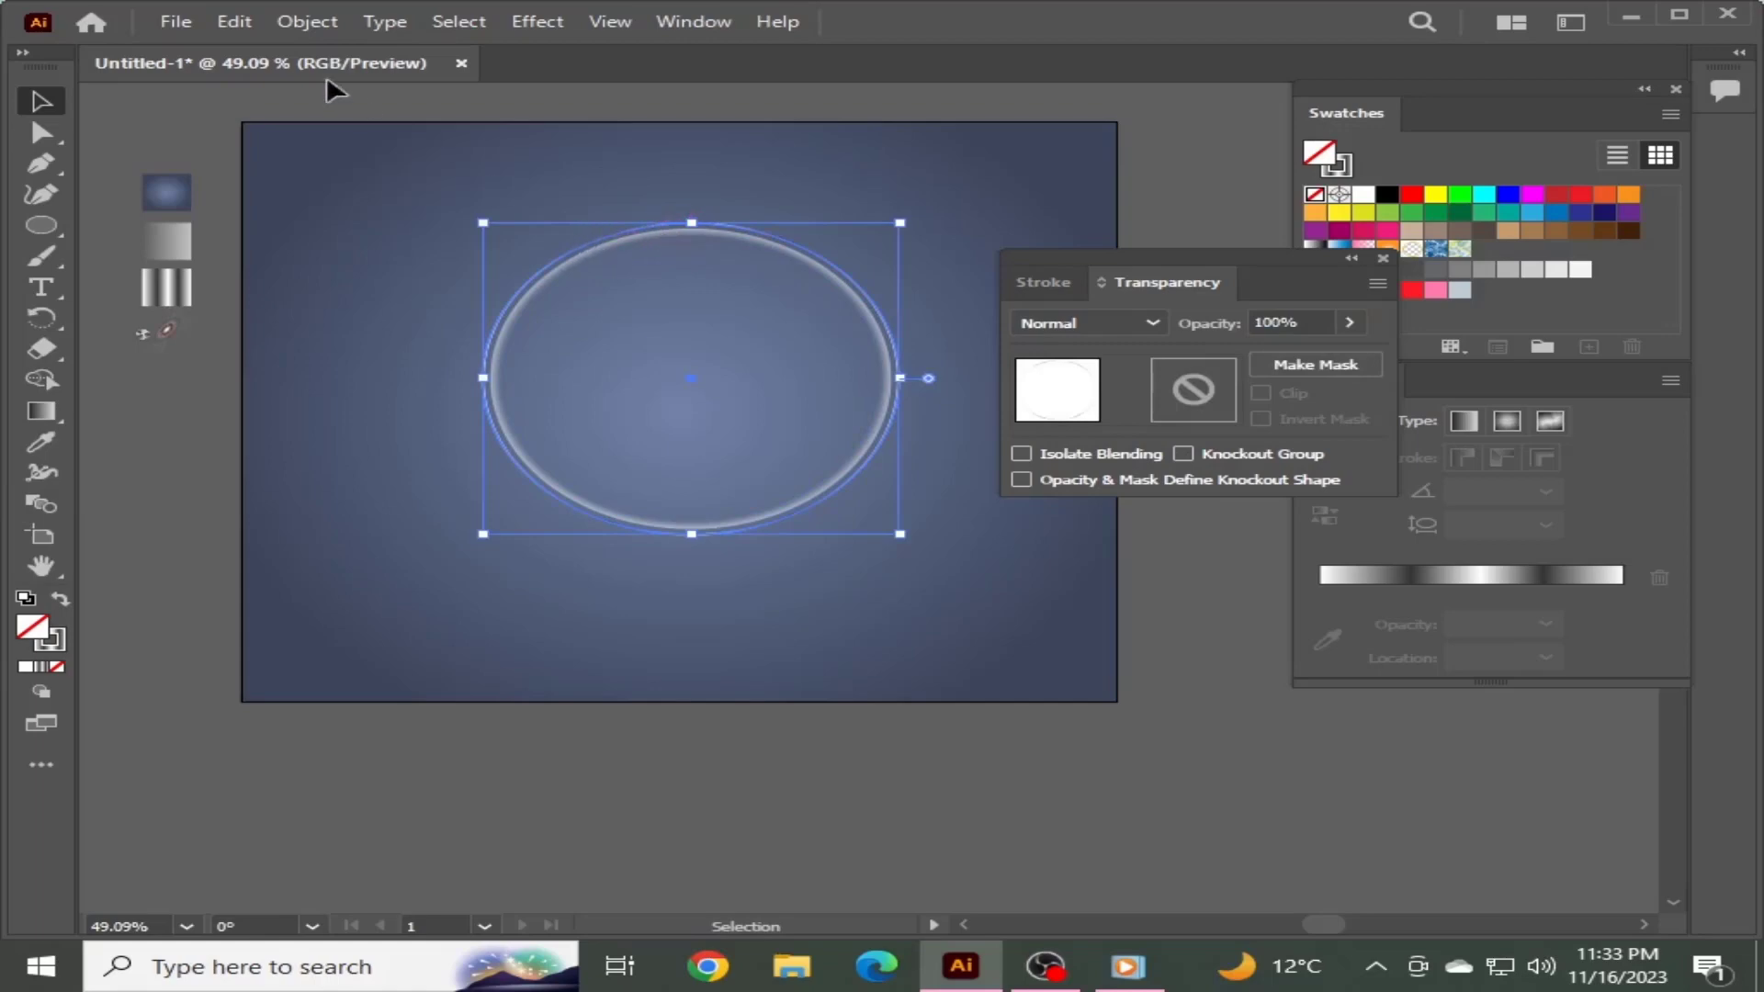
click(236, 22)
click(225, 20)
click(230, 21)
click(317, 203)
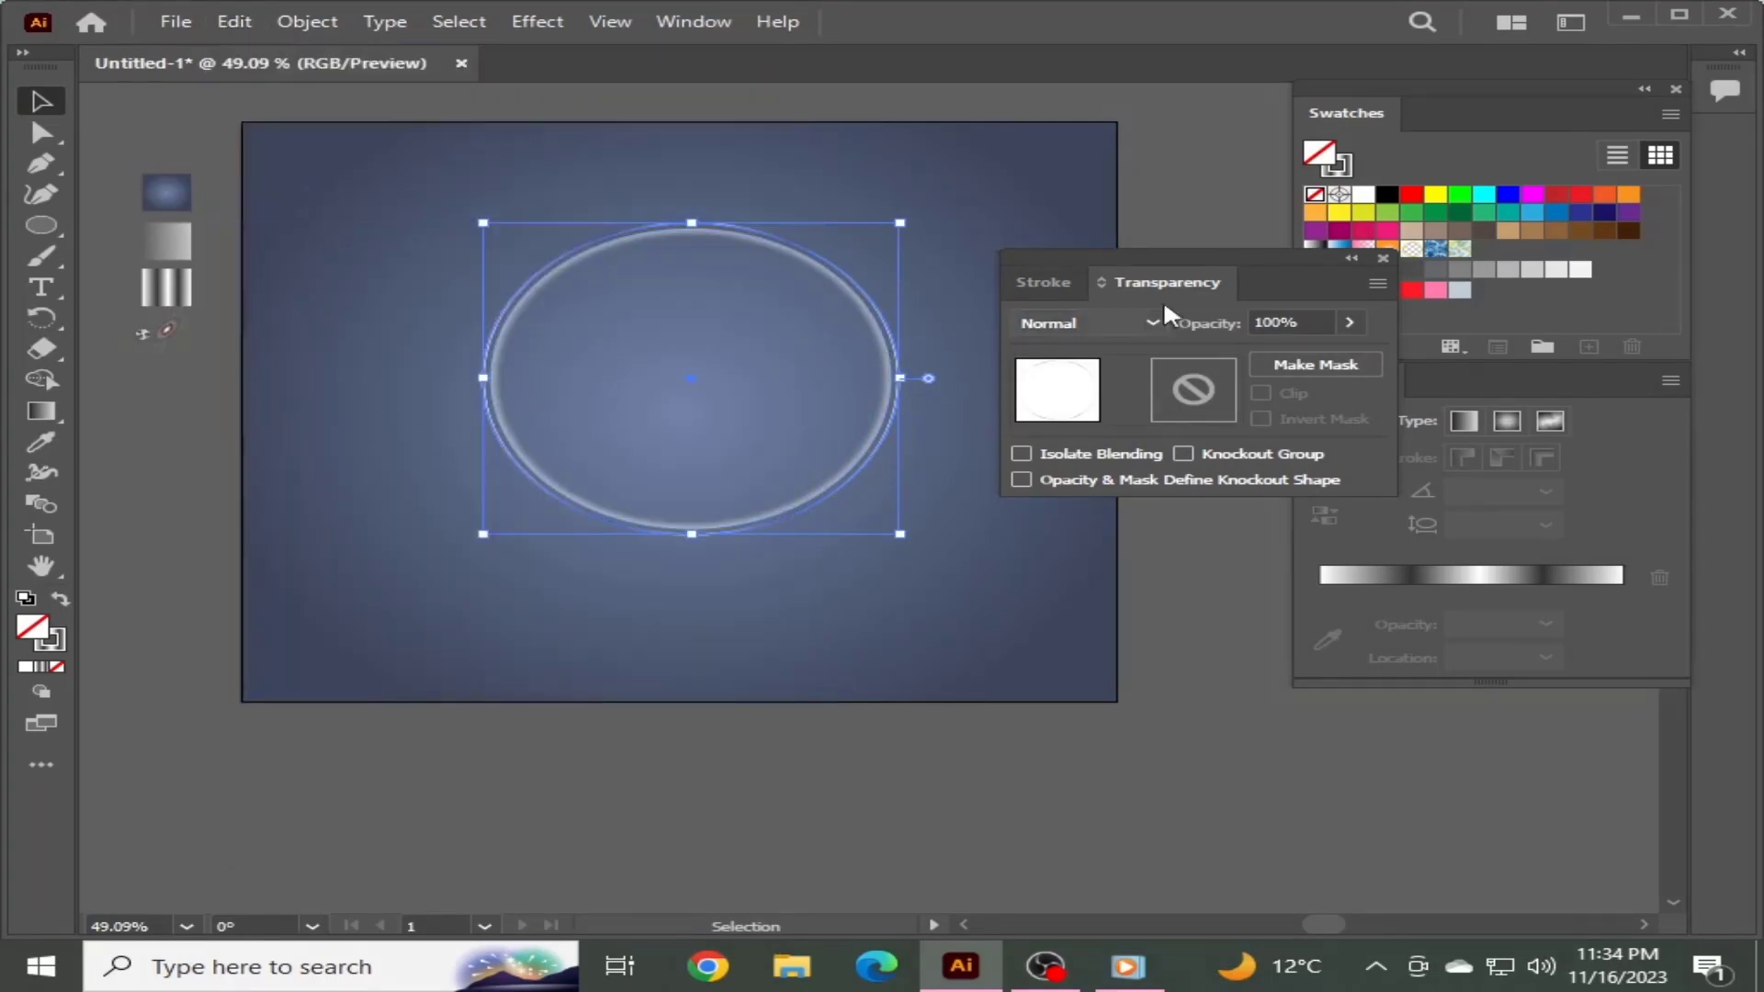
Fill the pasted front ellipse with white and remove its stroke
click(1361, 196)
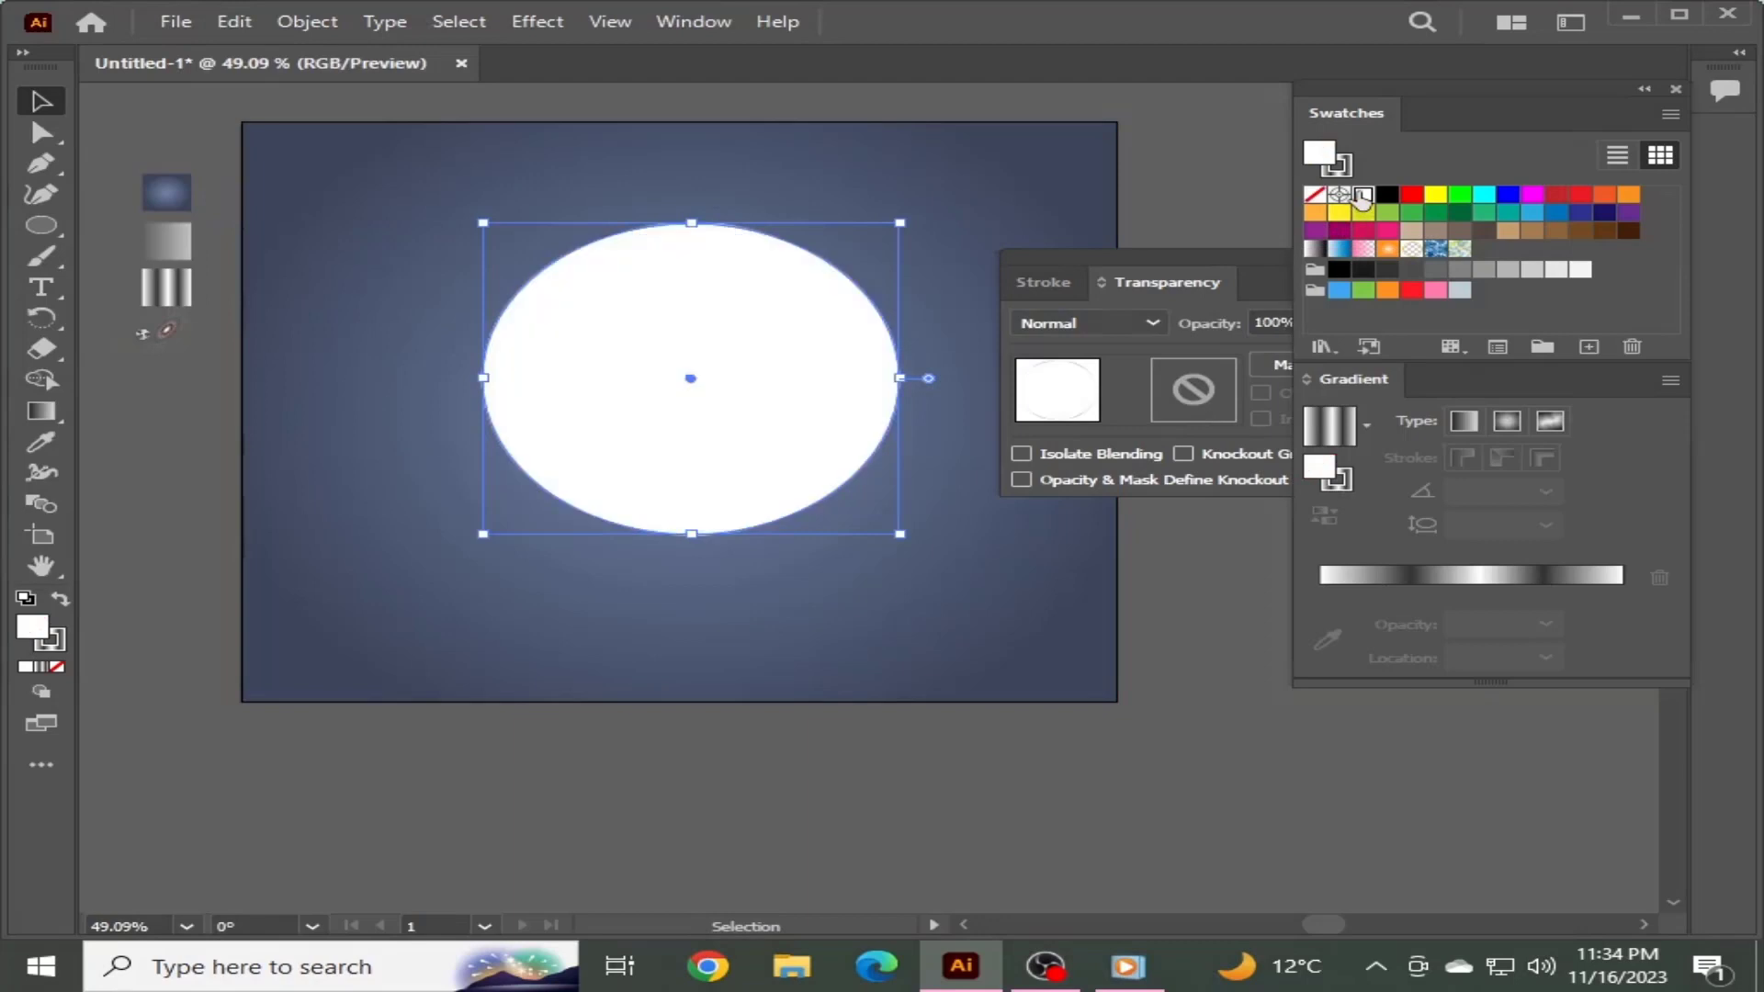
click(62, 636)
click(56, 666)
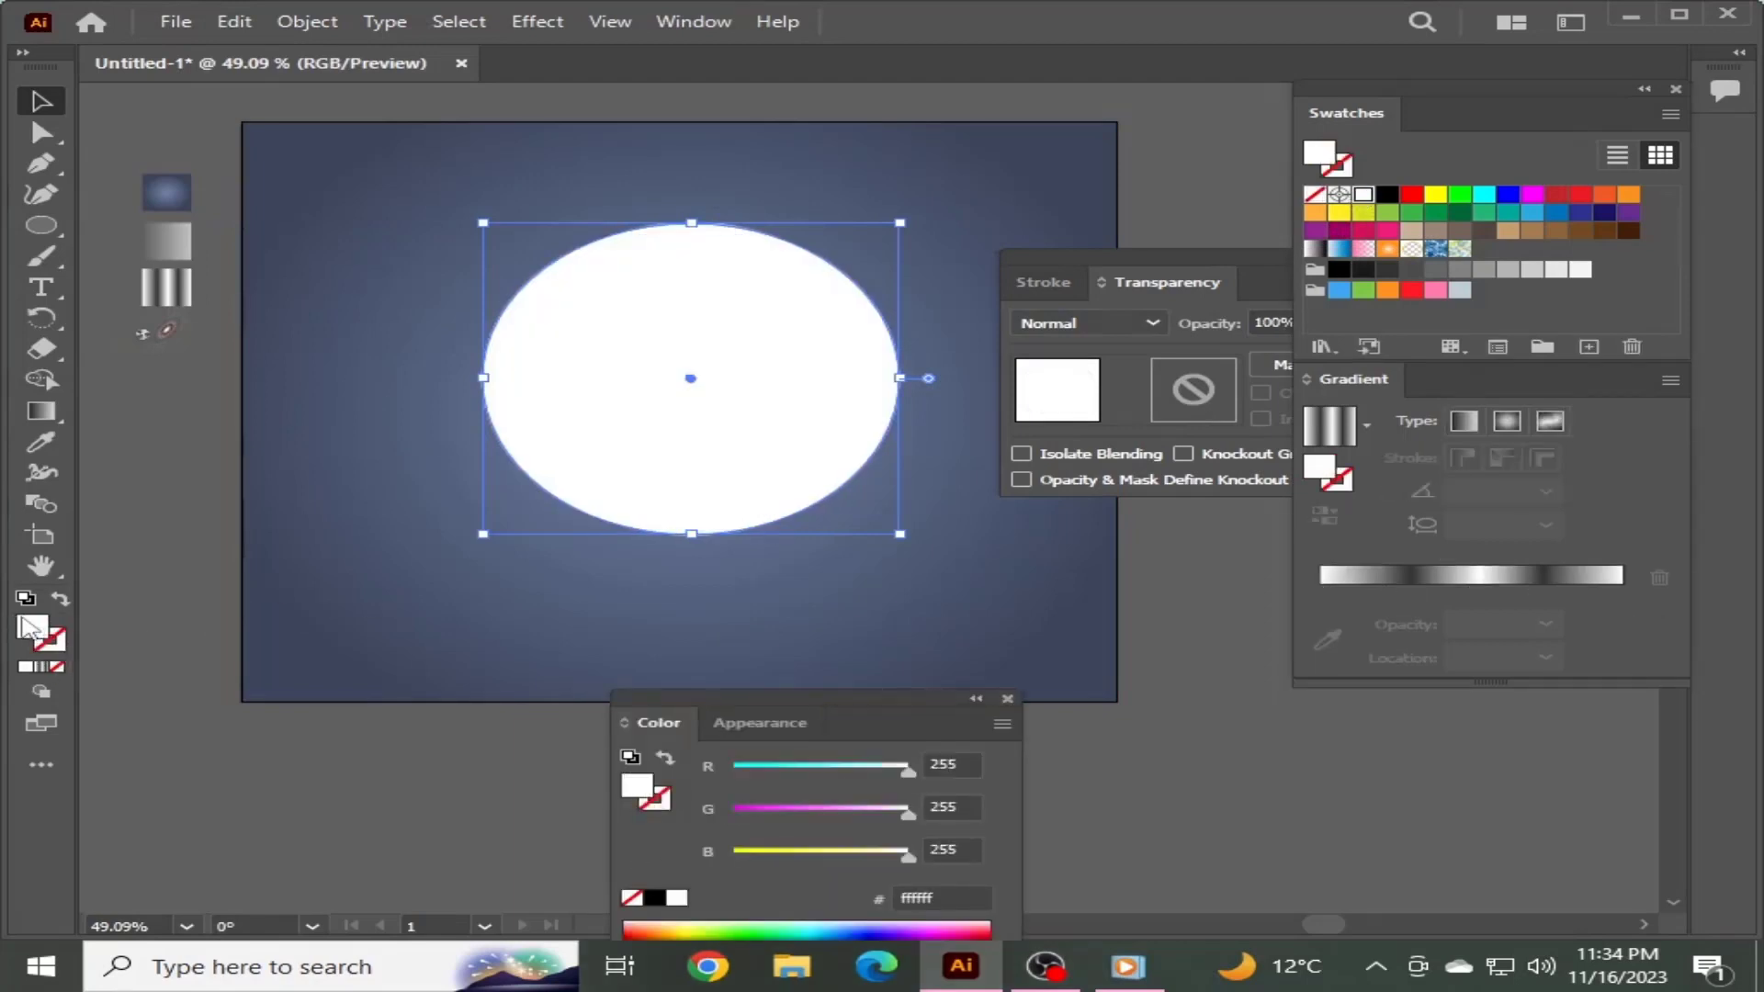
Set the white-filled ellipse's opacity to 18% and deselect it
click(1183, 282)
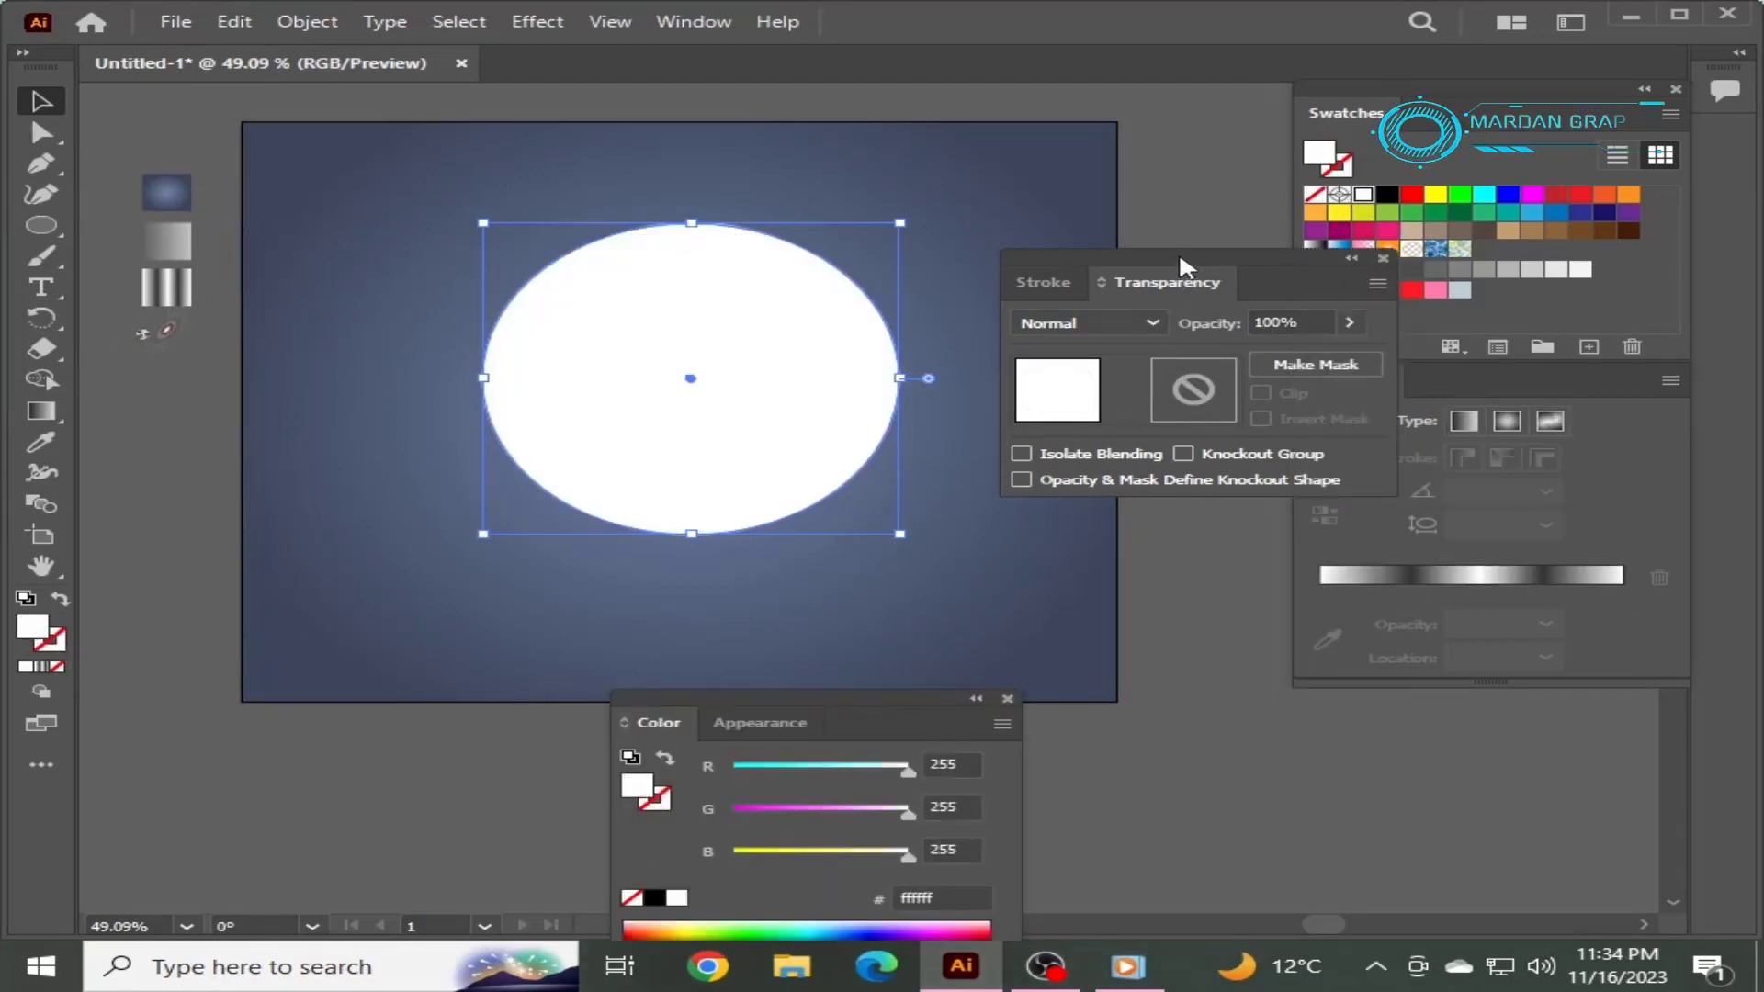
drag(1178, 251, 1136, 194)
click(1243, 265)
drag(1243, 265, 1210, 265)
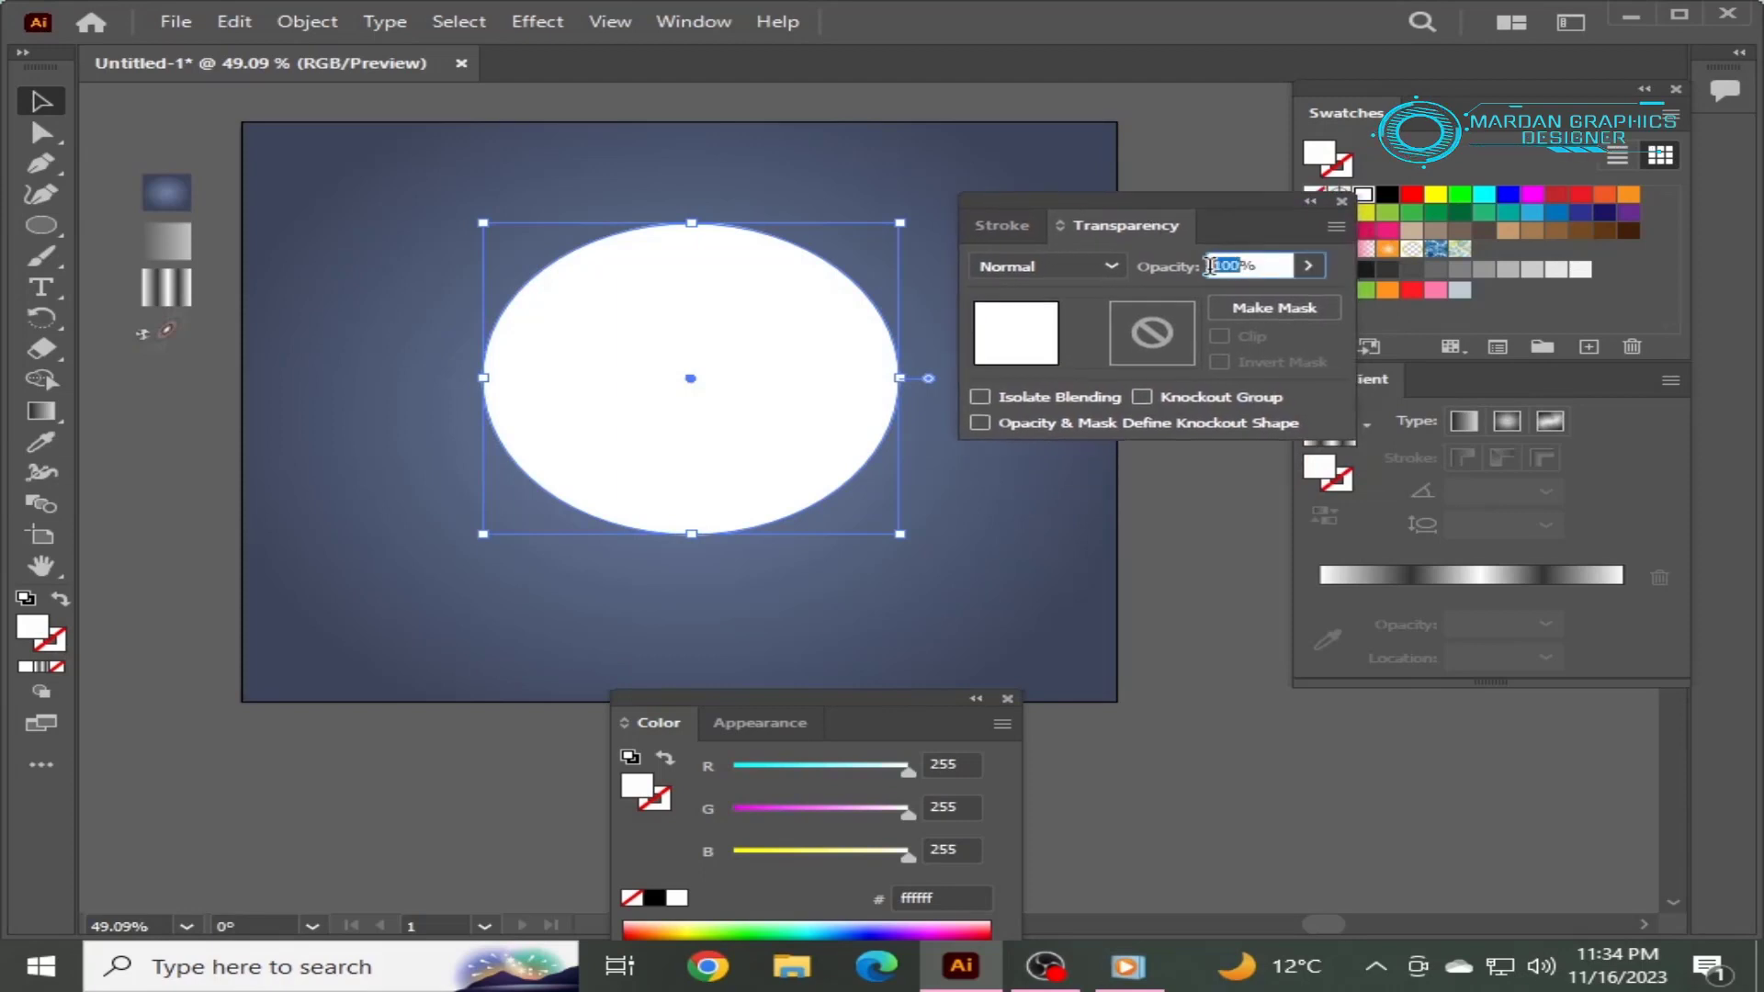
text(18)
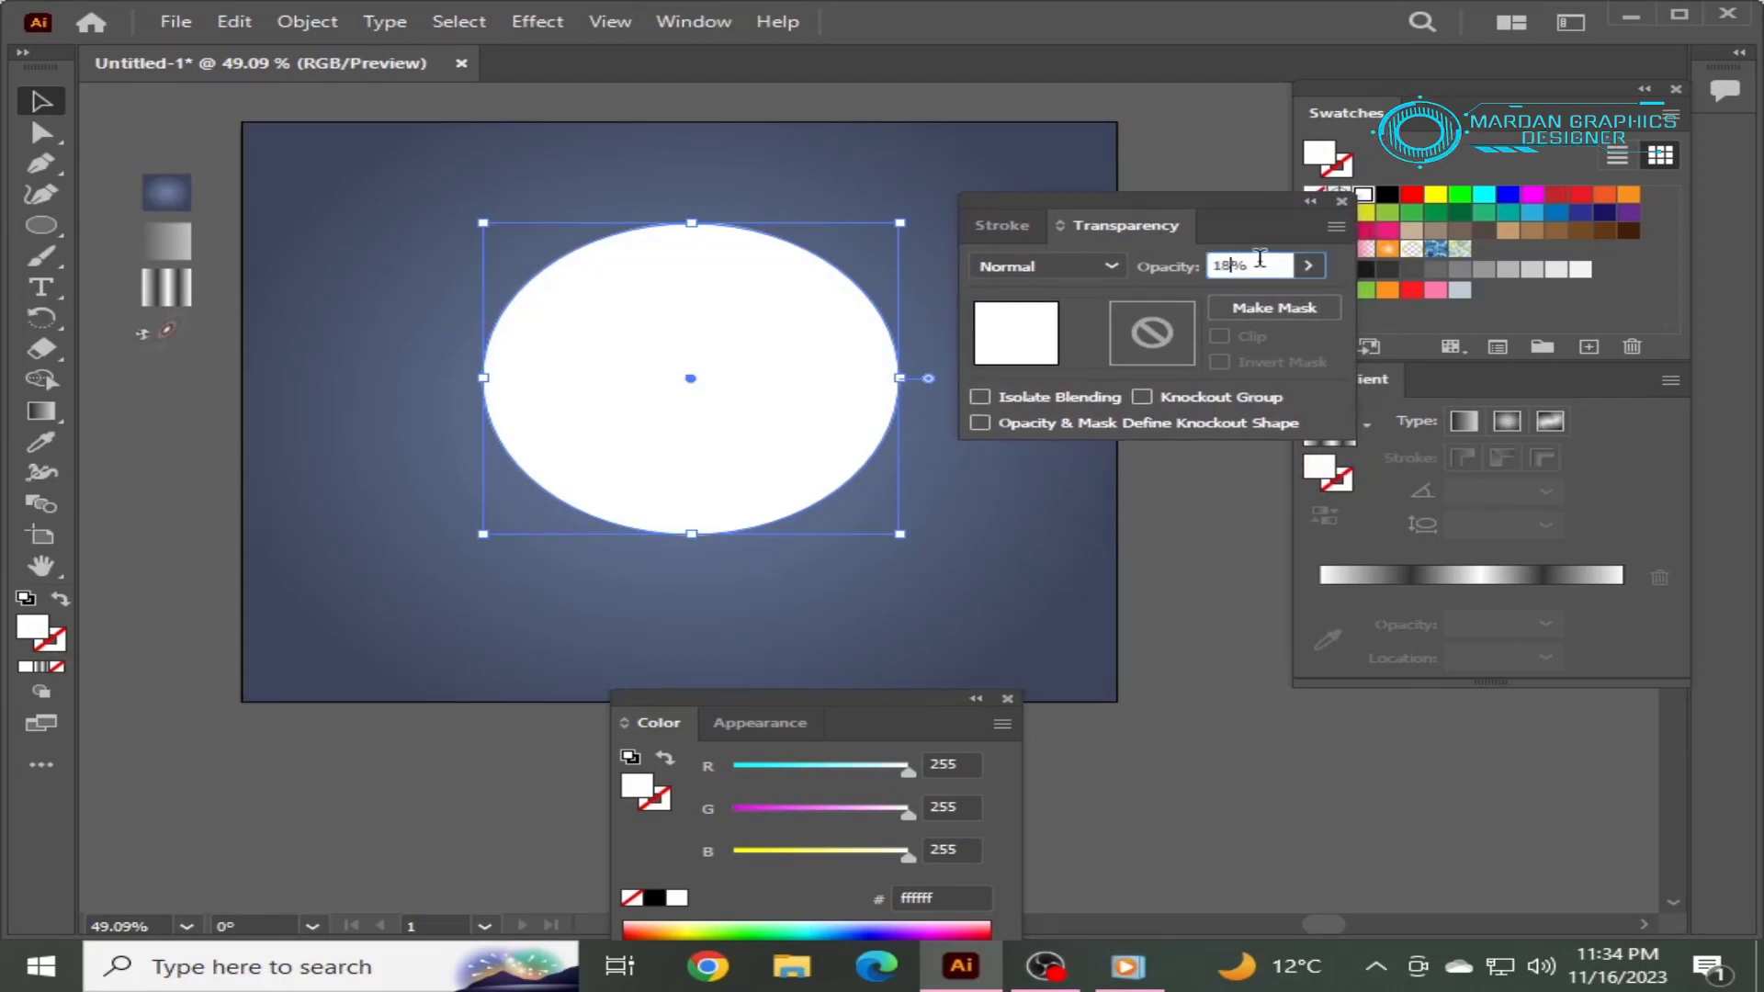
drag(1209, 190, 1232, 219)
click(1127, 165)
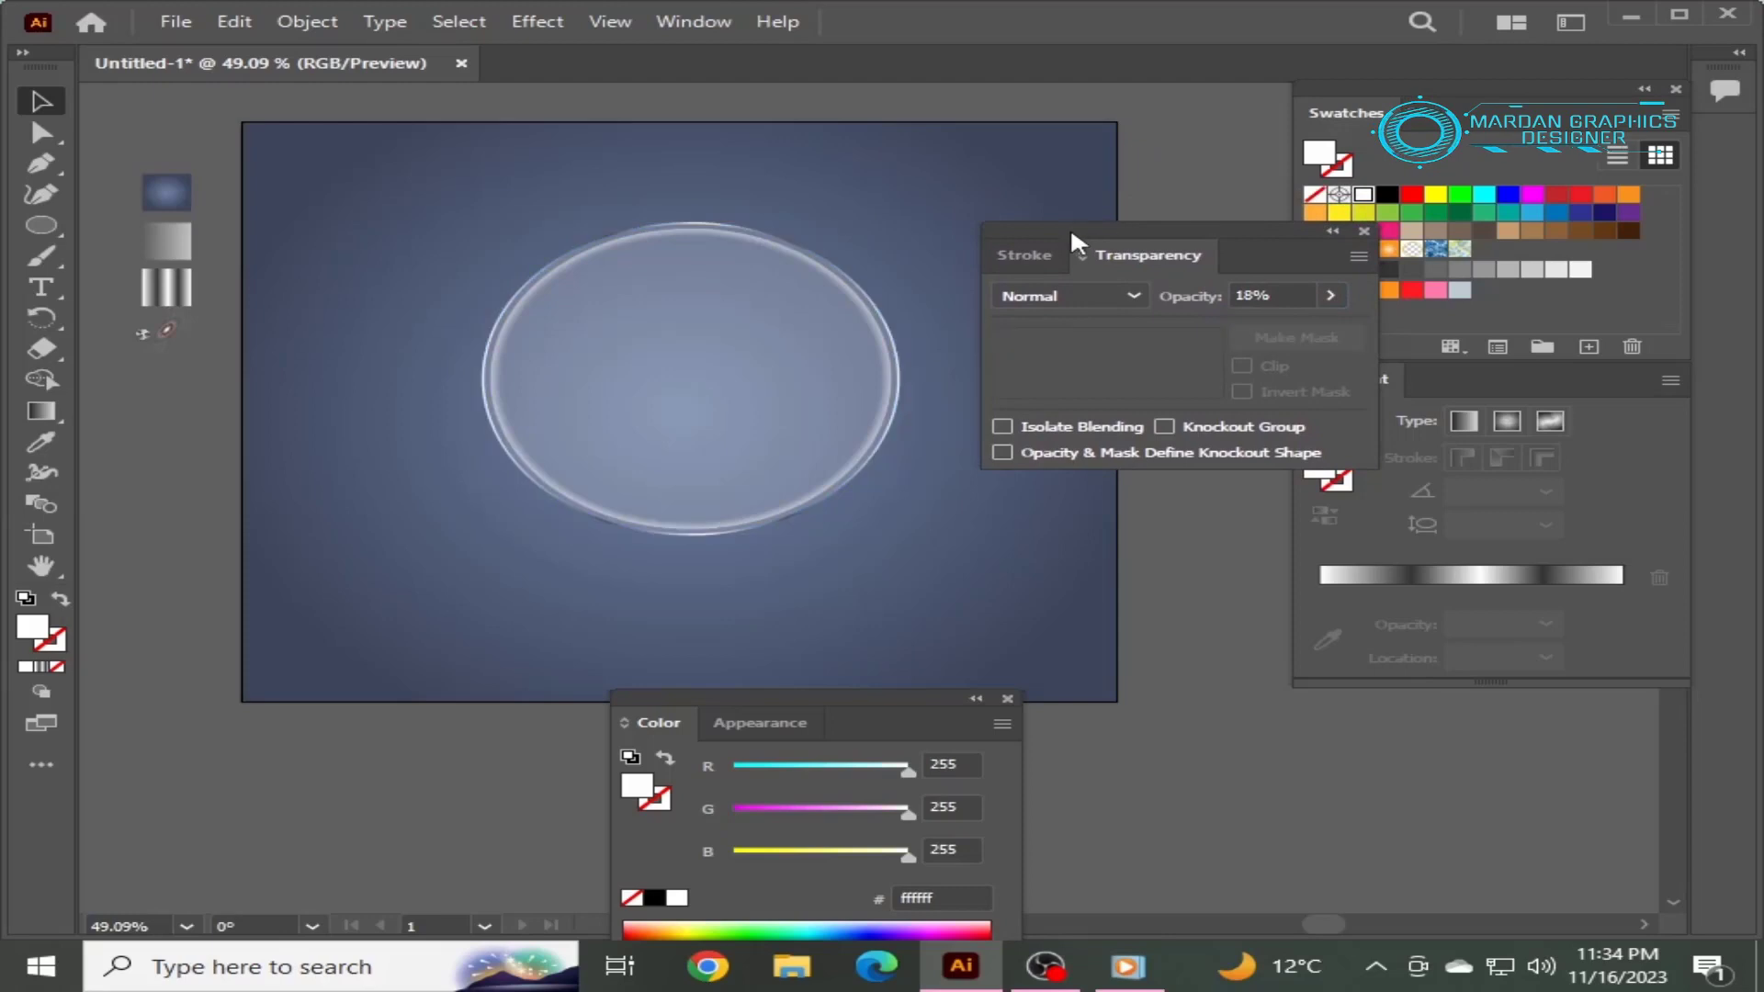
drag(1071, 226, 1112, 222)
Copy the translucent white ellipse, paste it in front and raise the copy's opacity to 100%
click(682, 341)
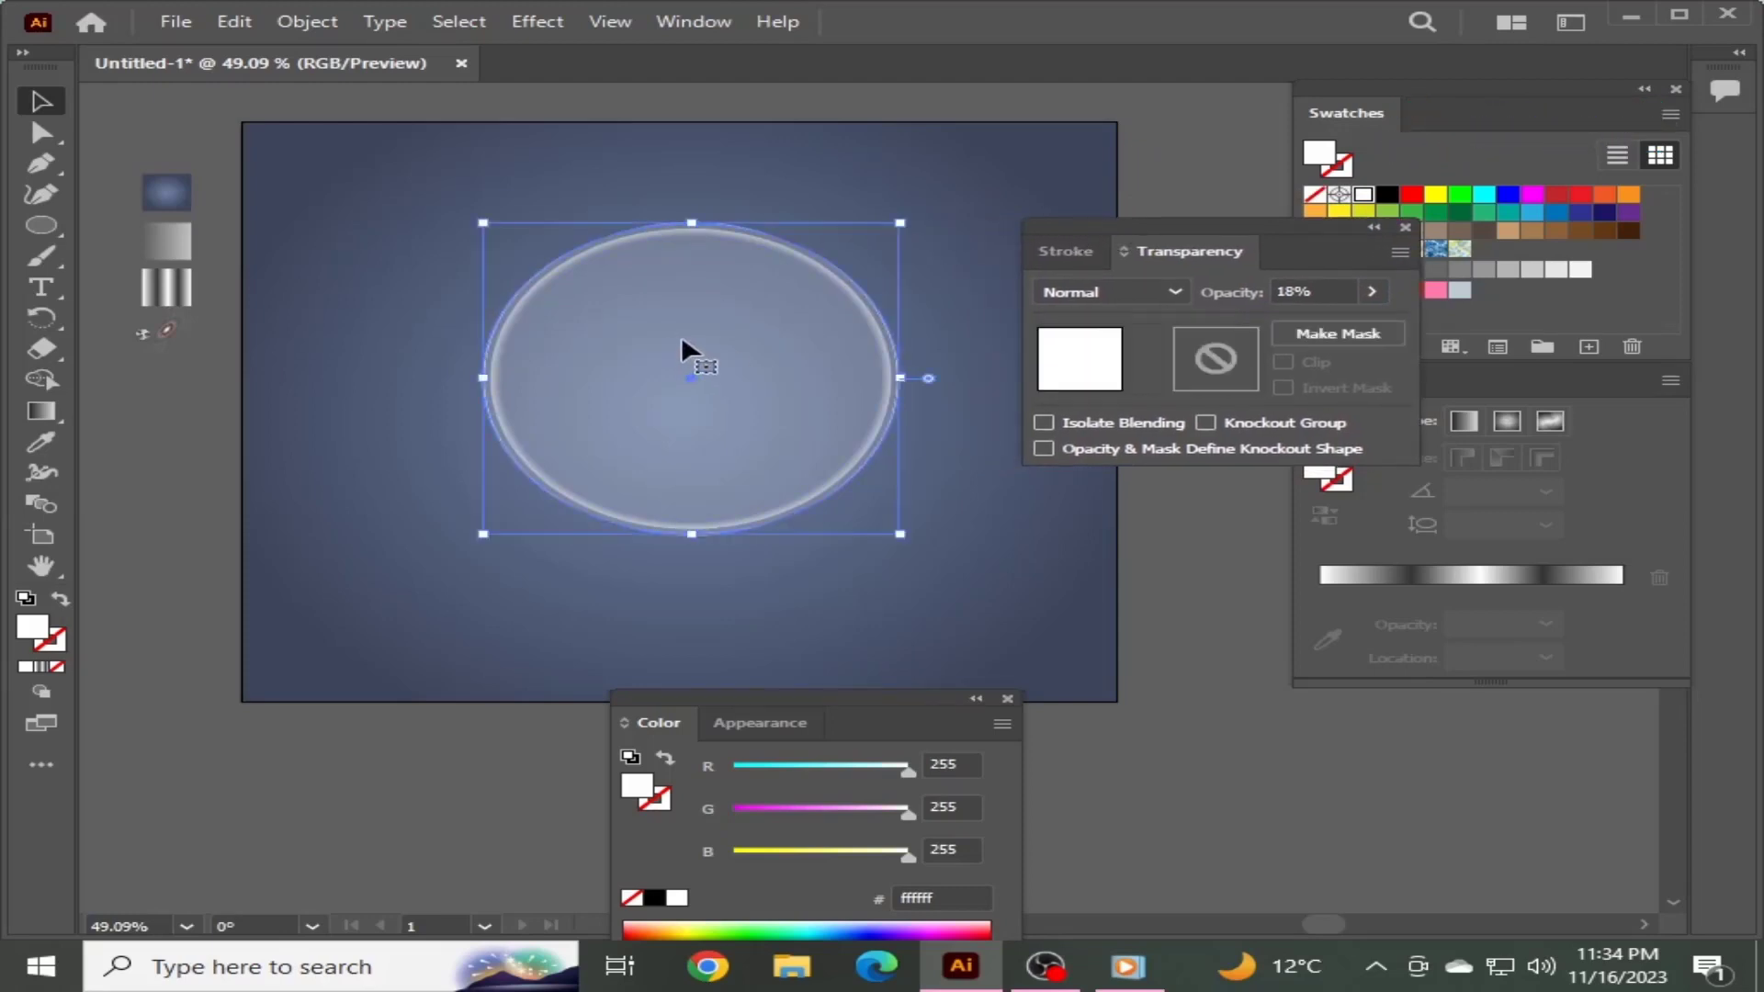
click(241, 22)
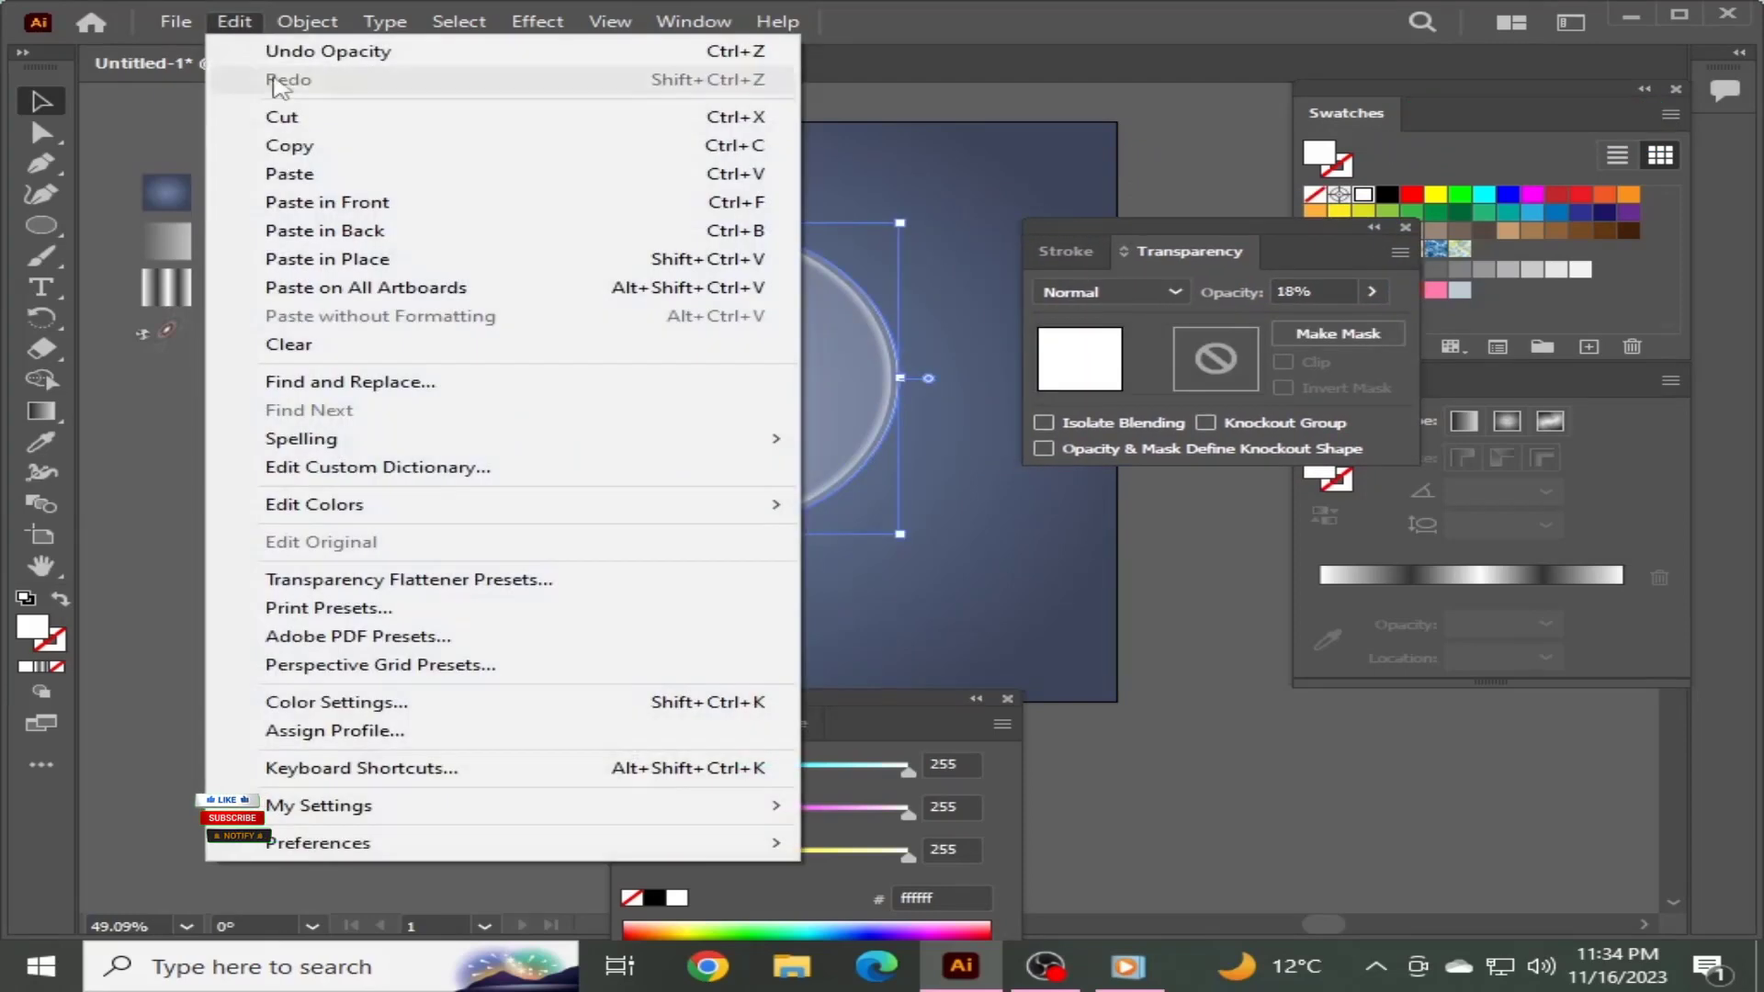
click(288, 147)
click(228, 21)
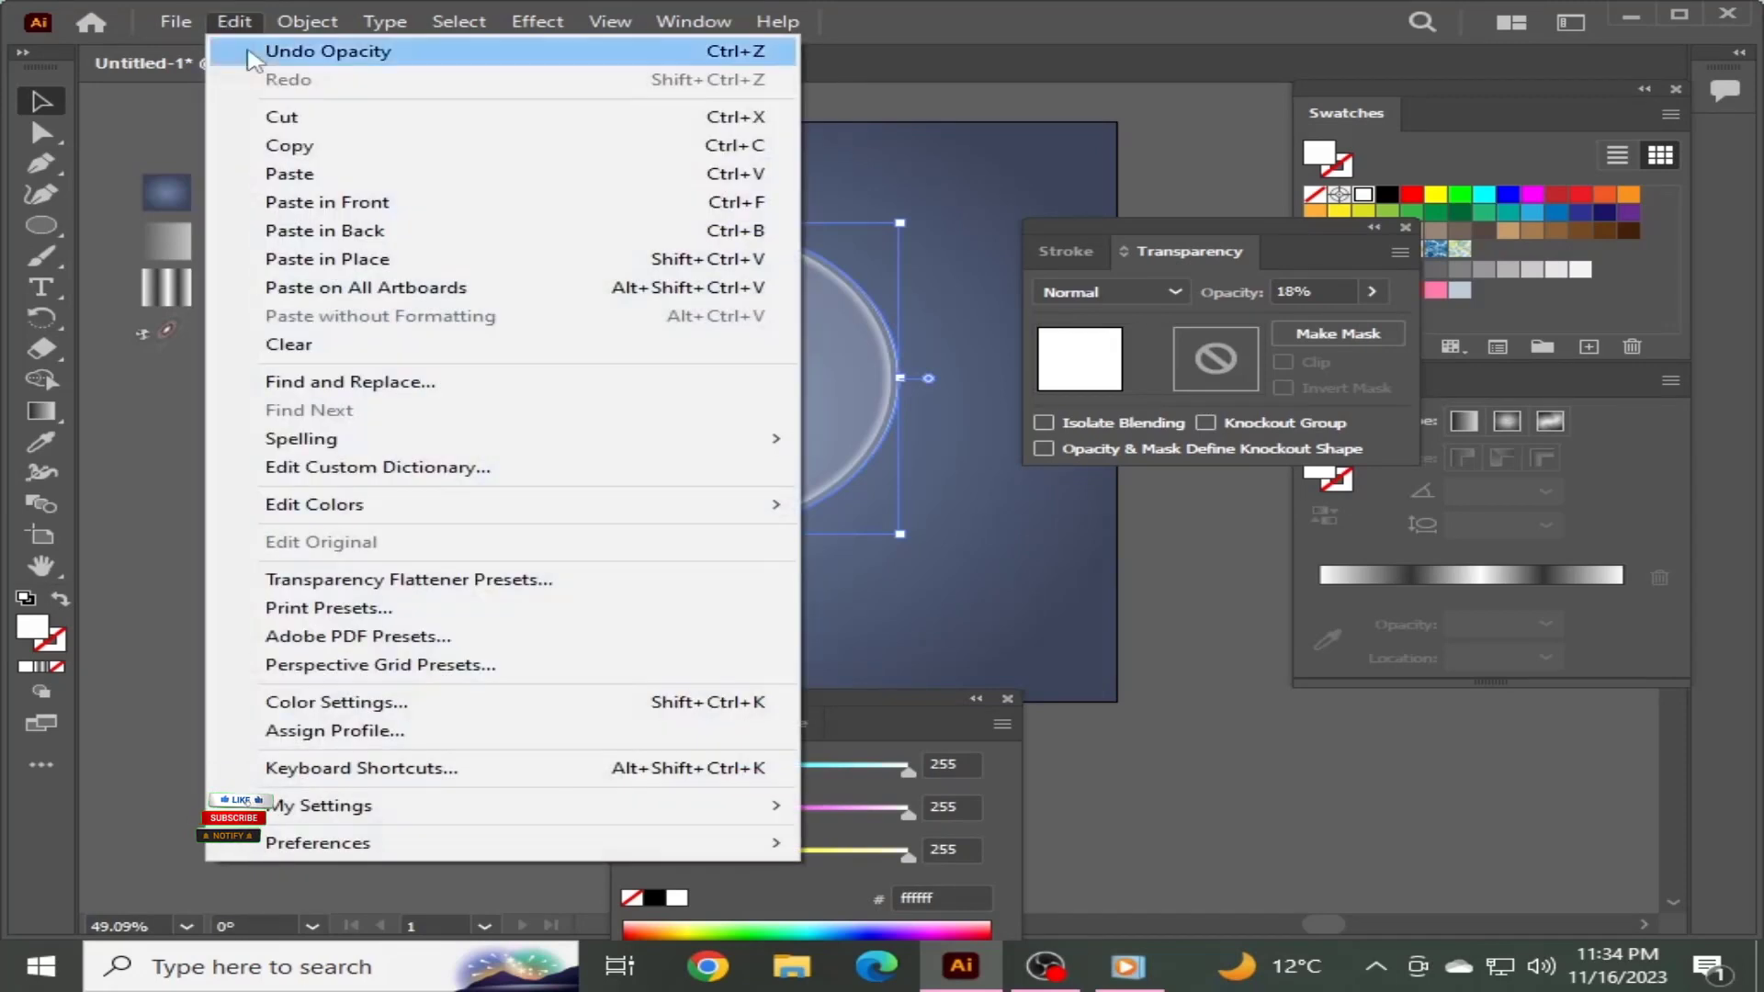
click(321, 202)
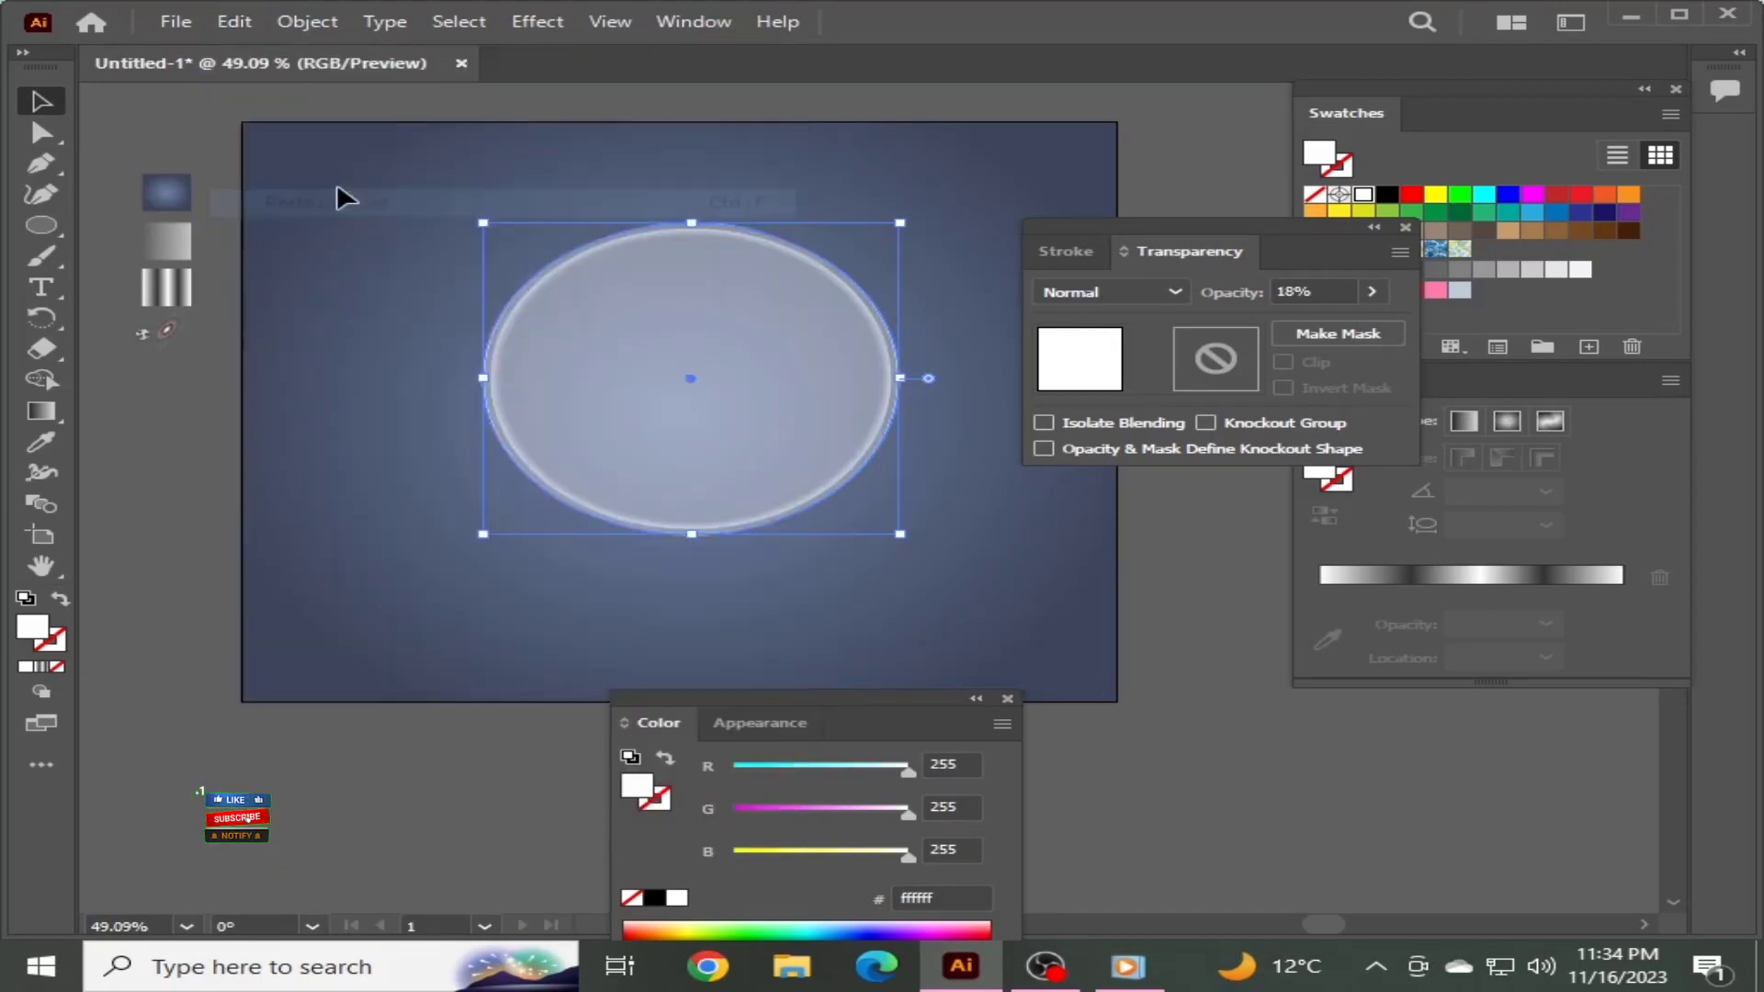
click(1371, 292)
drag(1266, 320, 1397, 340)
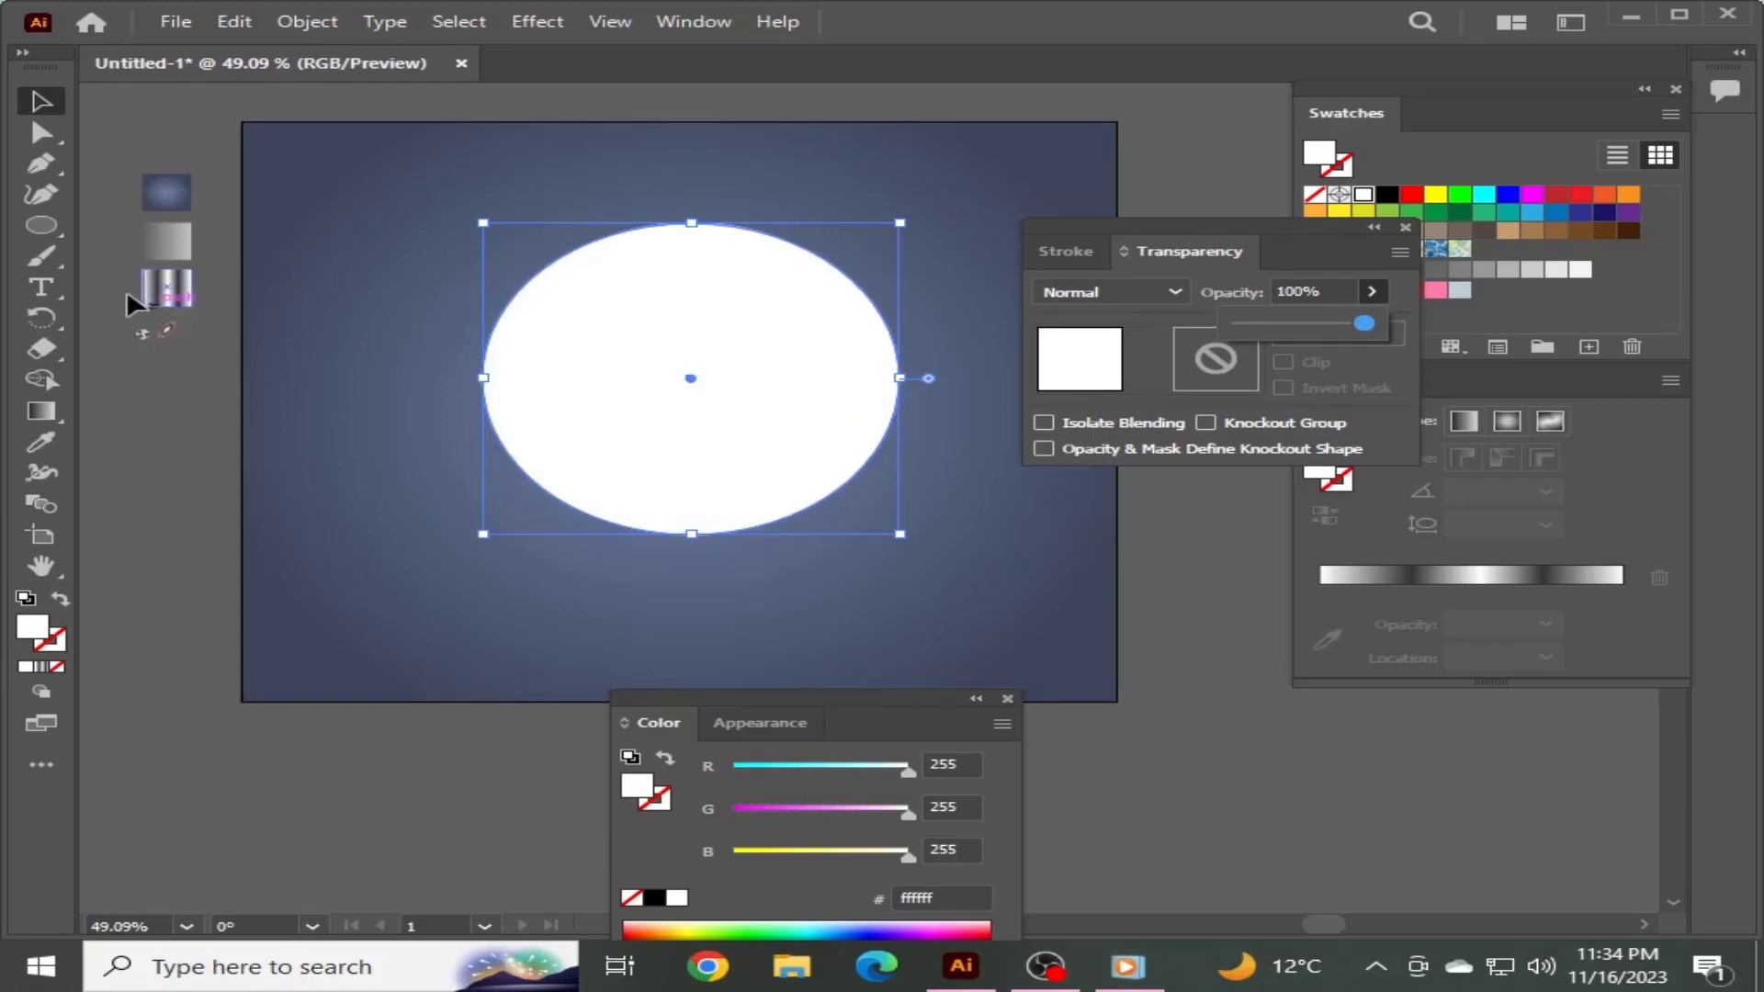
With nothing selected, draw a closed Pen polygon covering the ellipse's lower part, with a straight diagonal edge rising from lower left to upper right
click(42, 164)
click(40, 101)
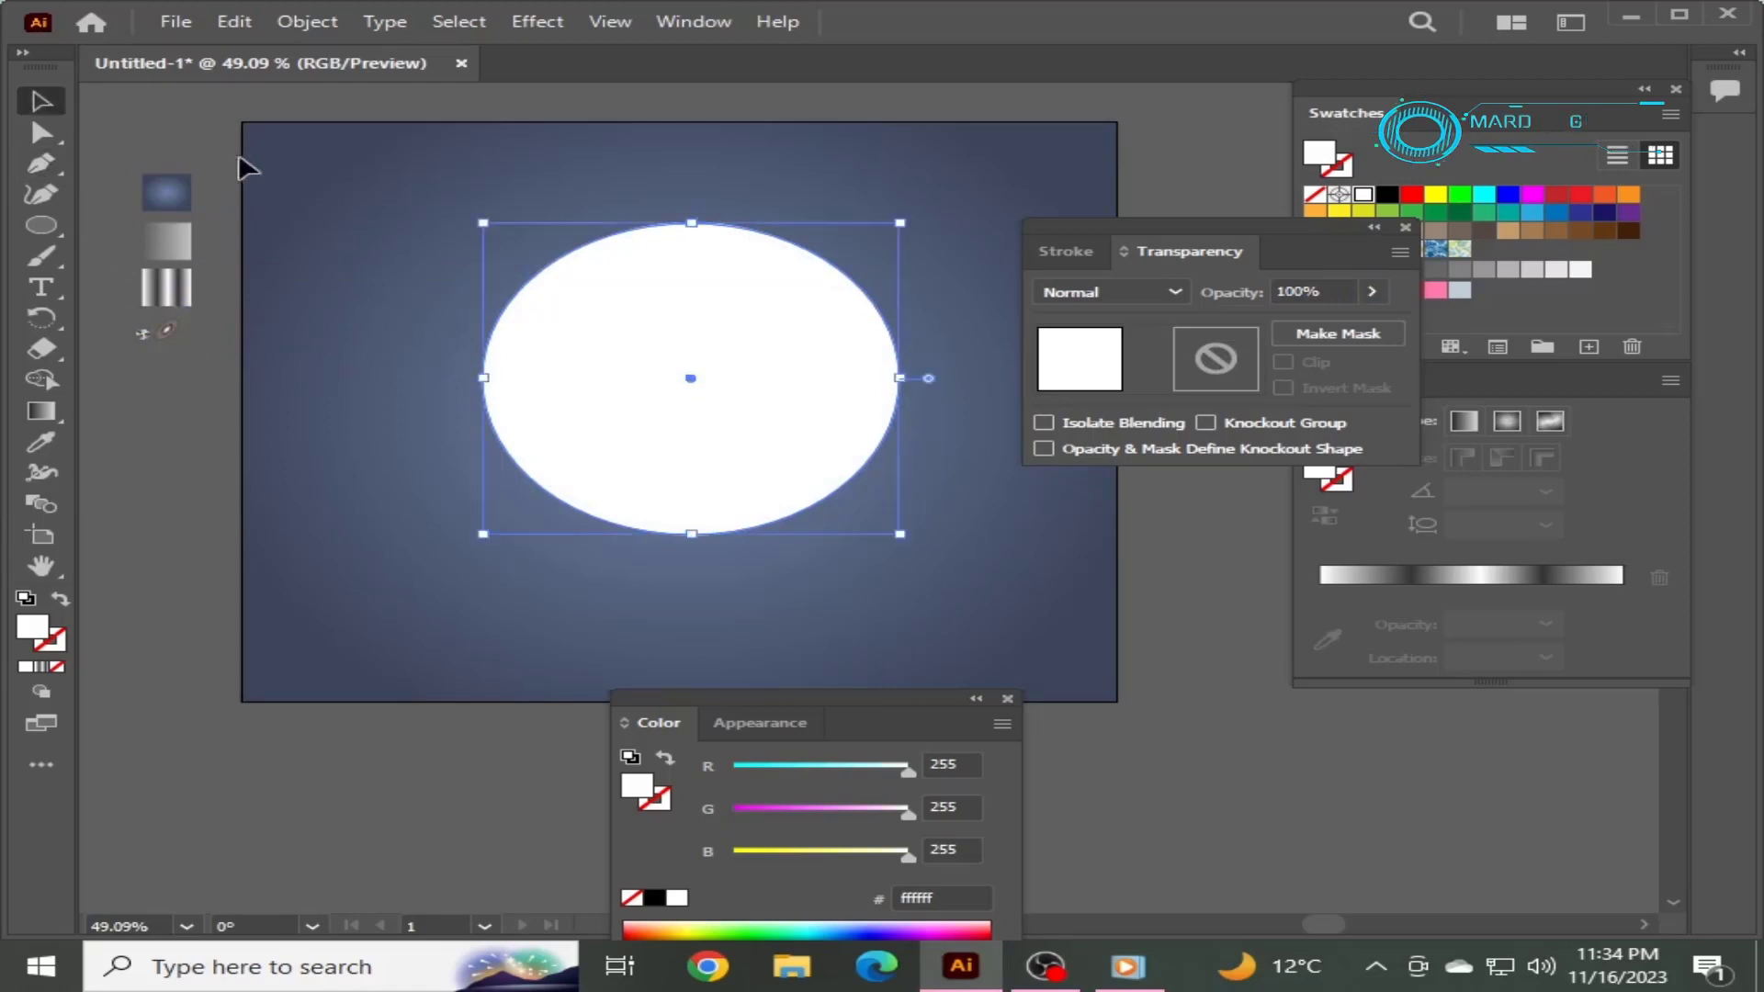
click(239, 153)
click(48, 153)
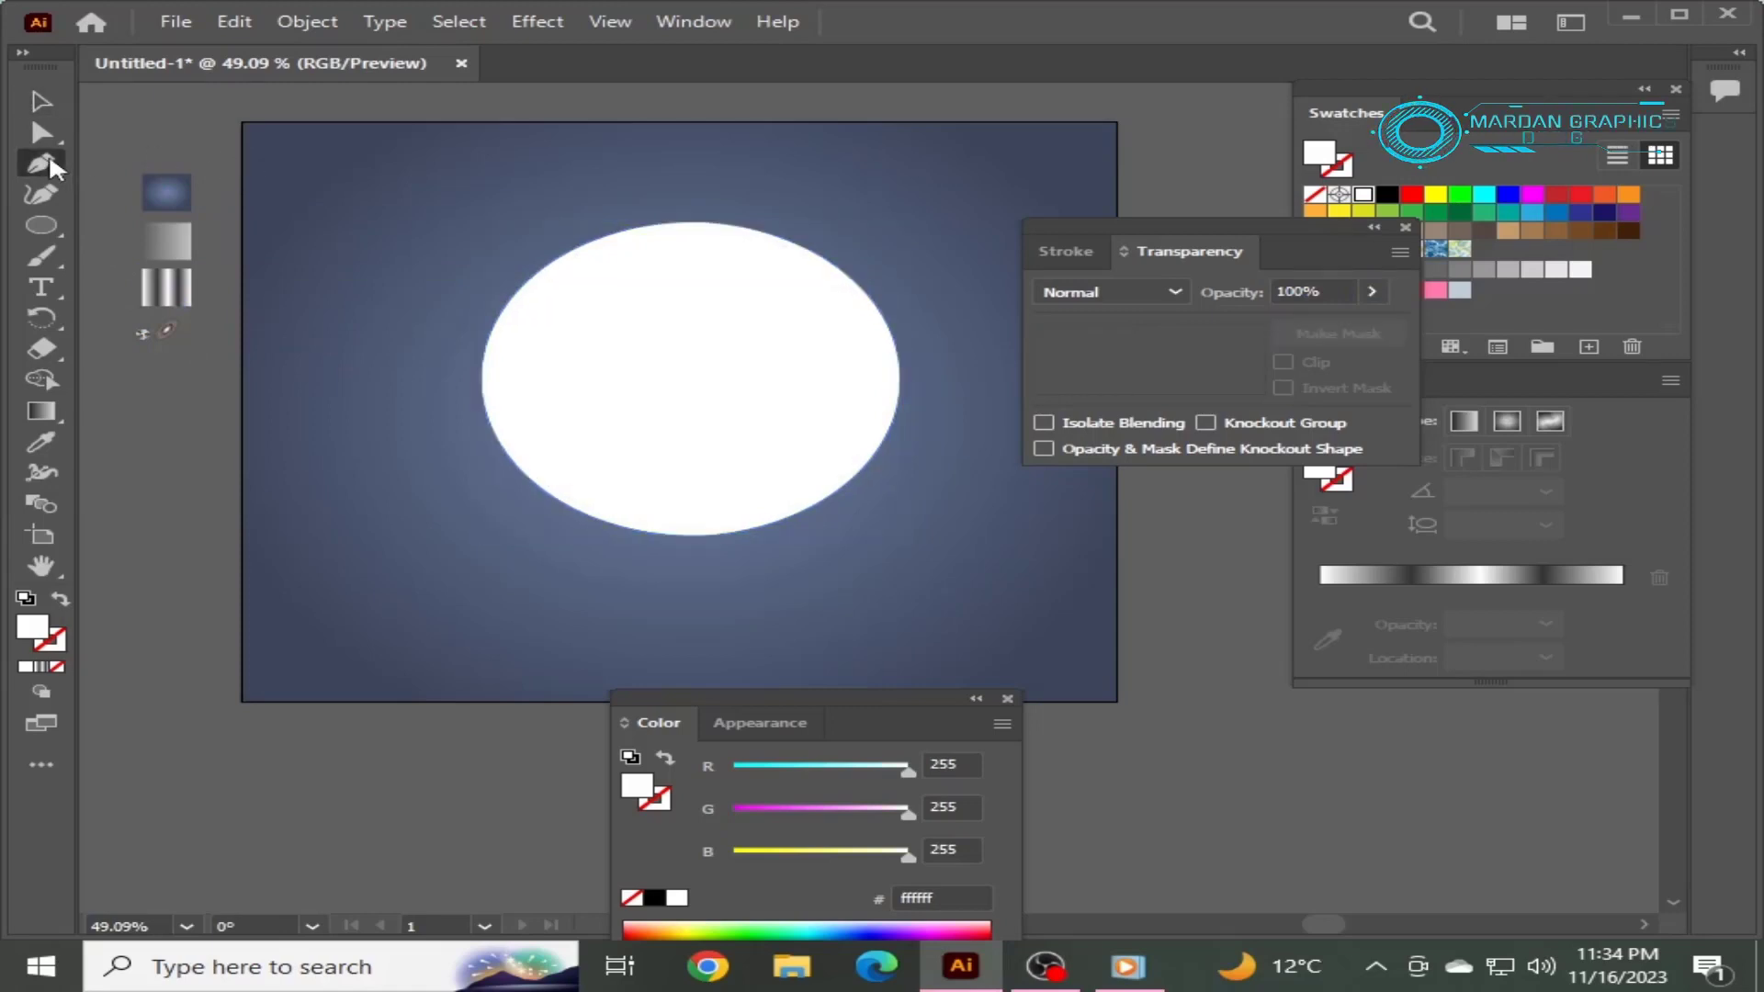
click(930, 266)
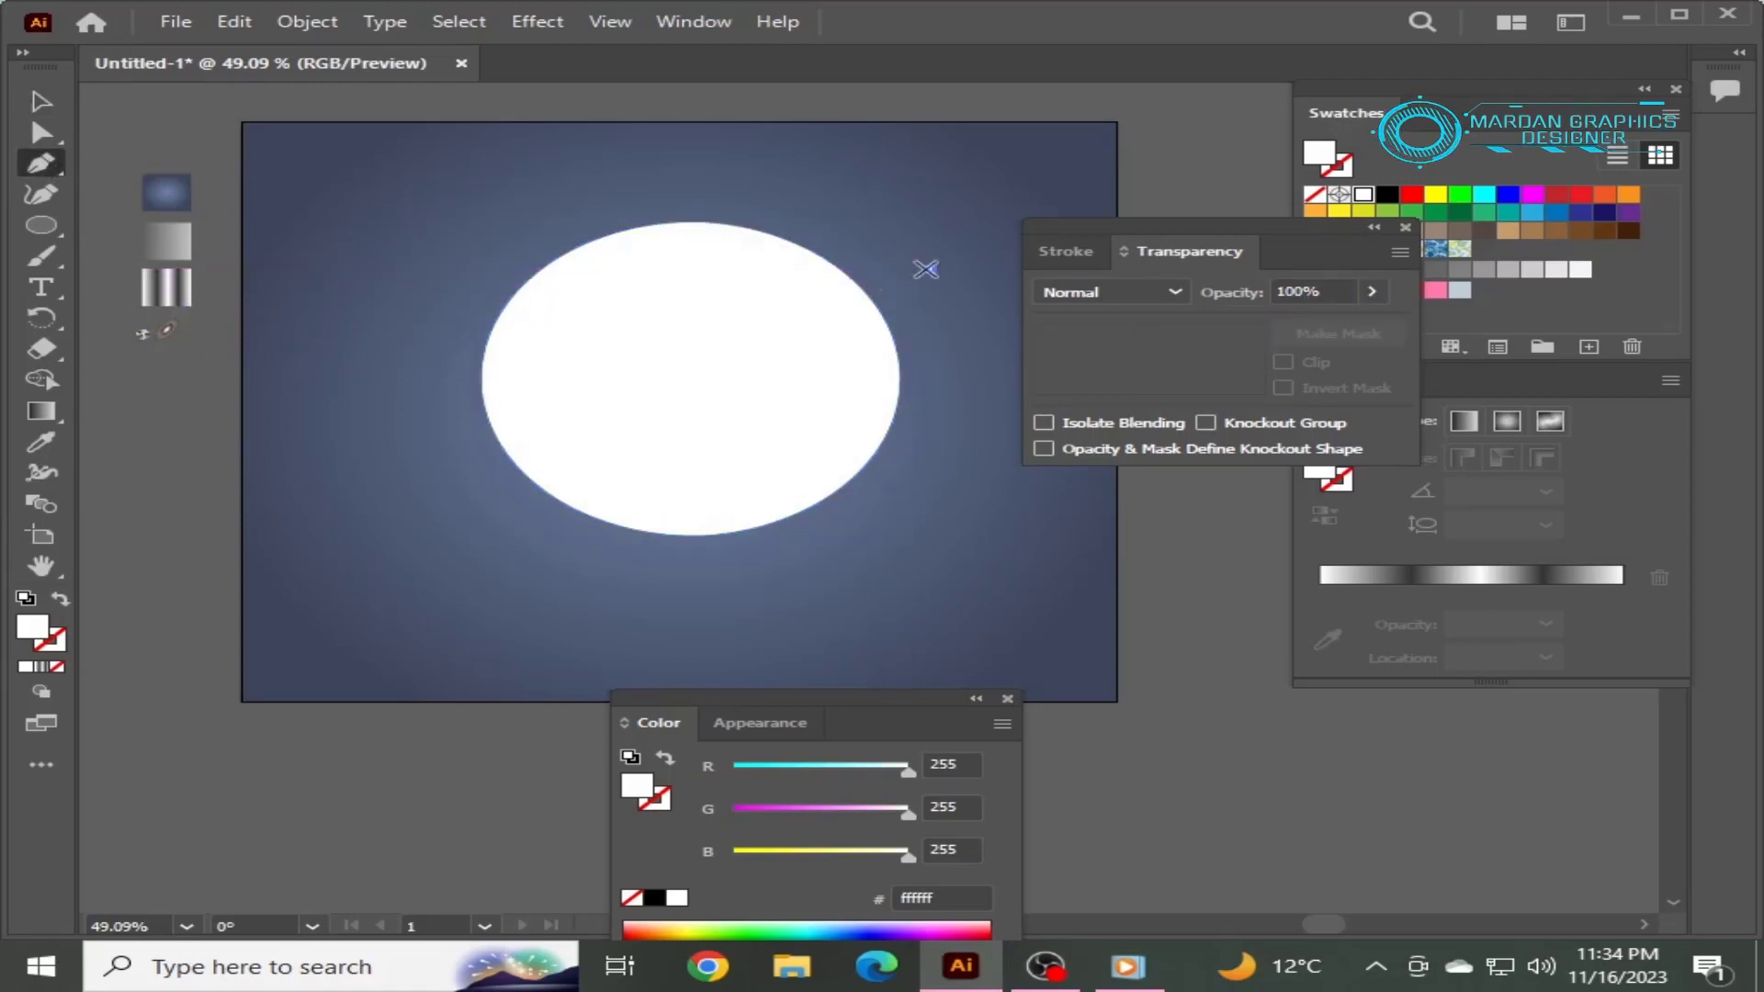
click(448, 472)
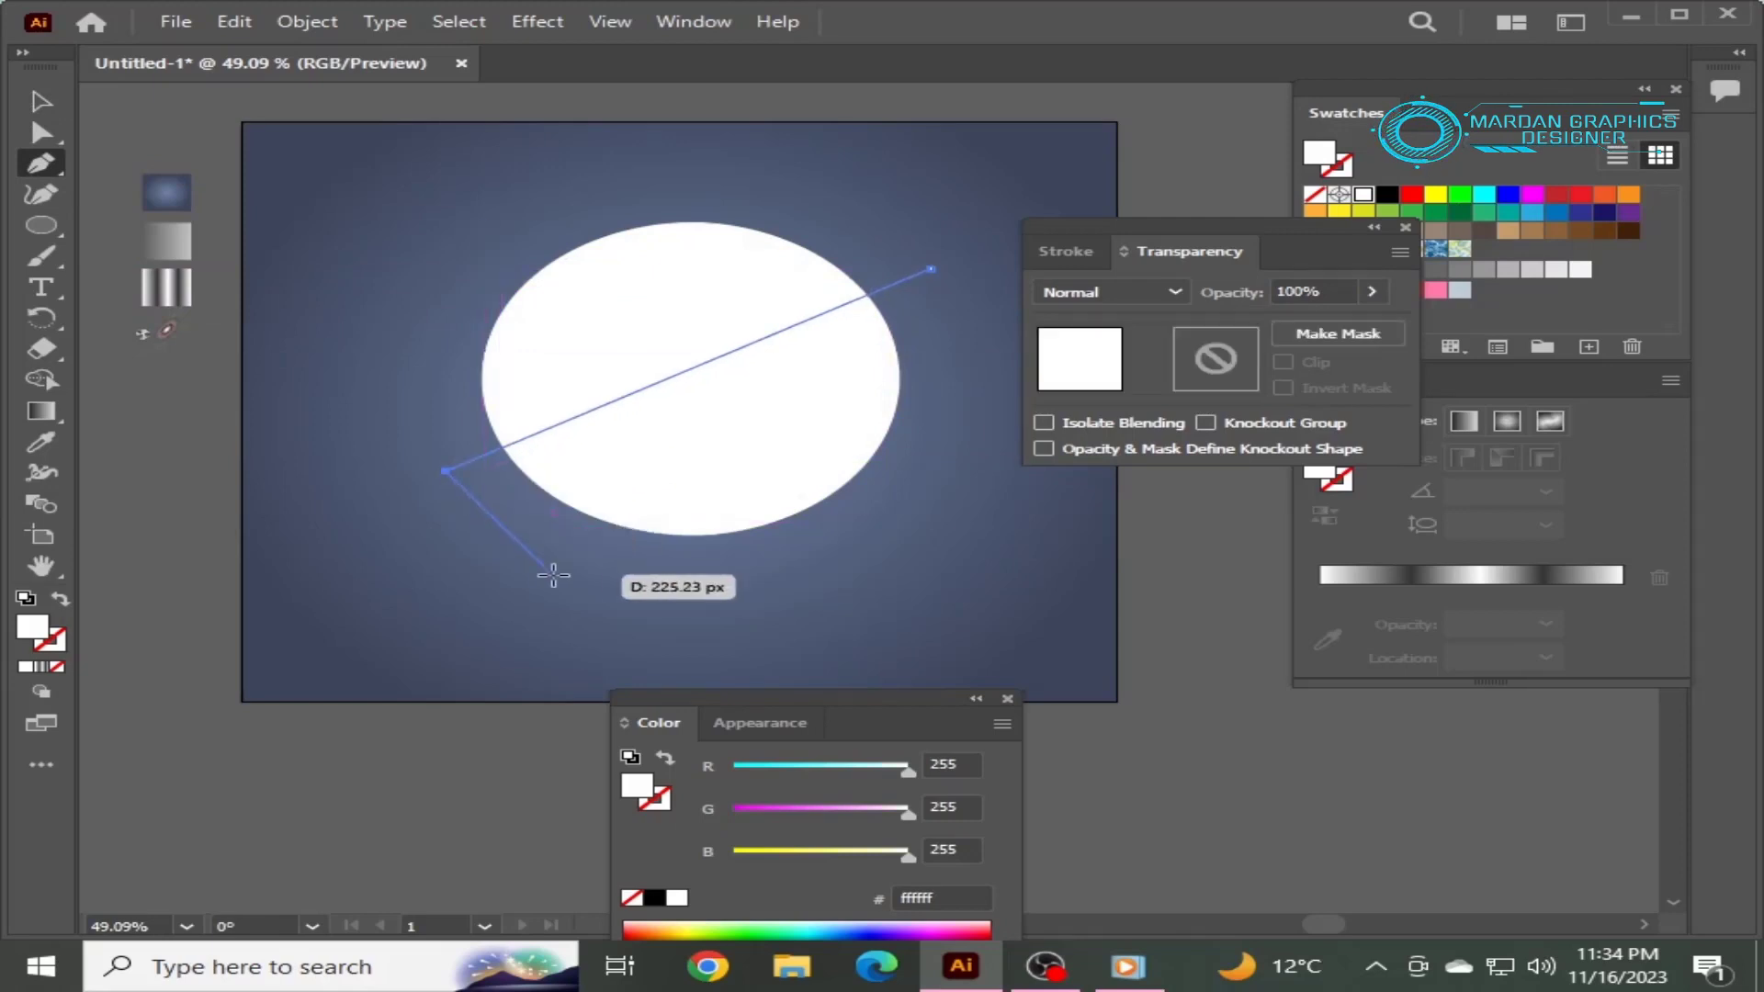
click(554, 575)
drag(777, 588, 794, 588)
click(930, 501)
click(956, 389)
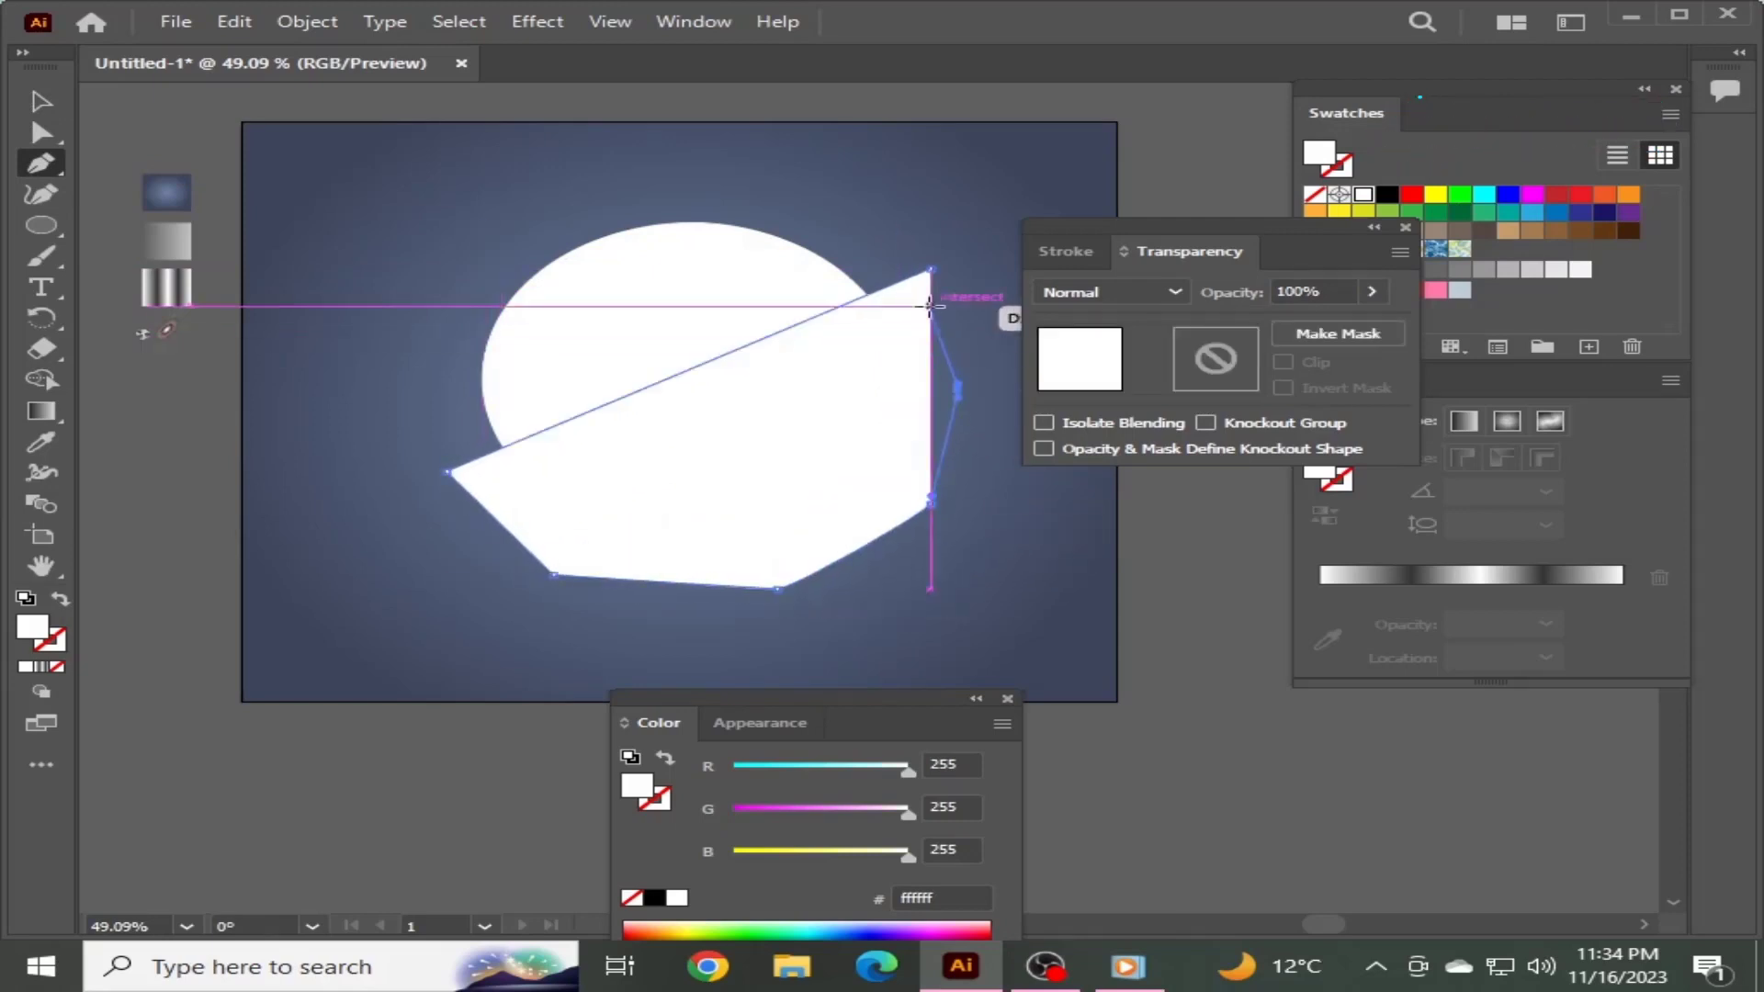
click(931, 268)
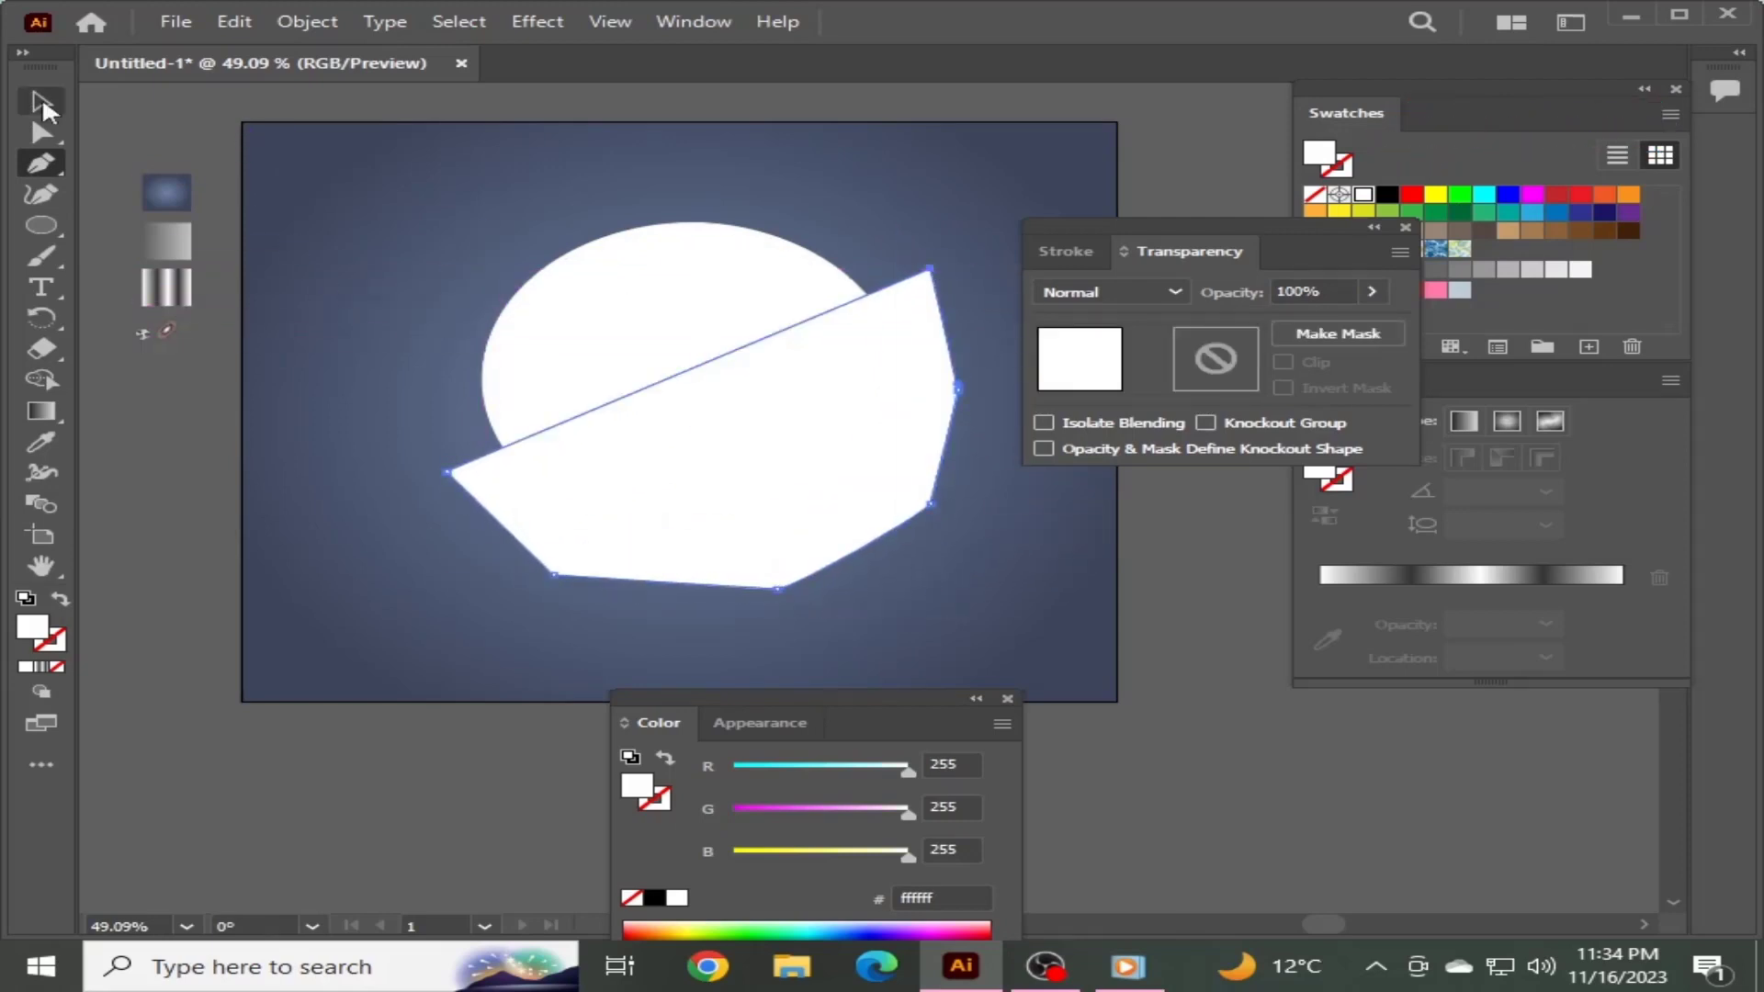
Select the opaque white ellipse and the polygon, and use Shape Builder to remove everything below the diagonal edge
click(42, 99)
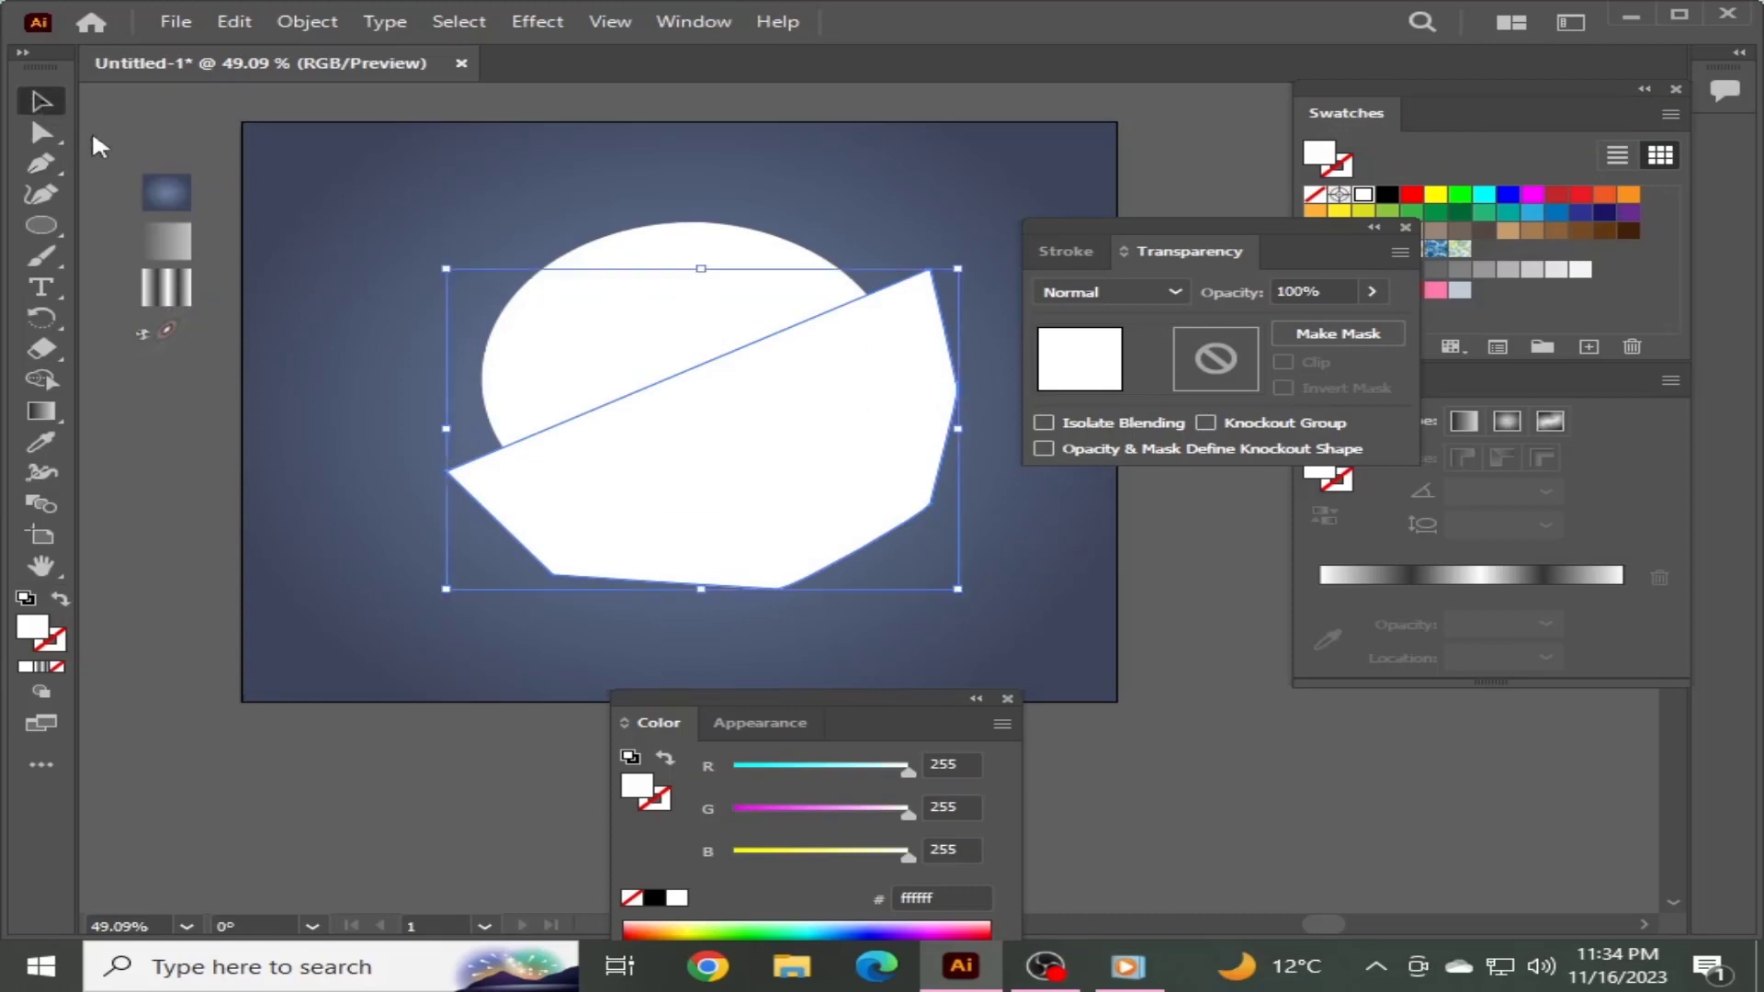
shift+click(658, 245)
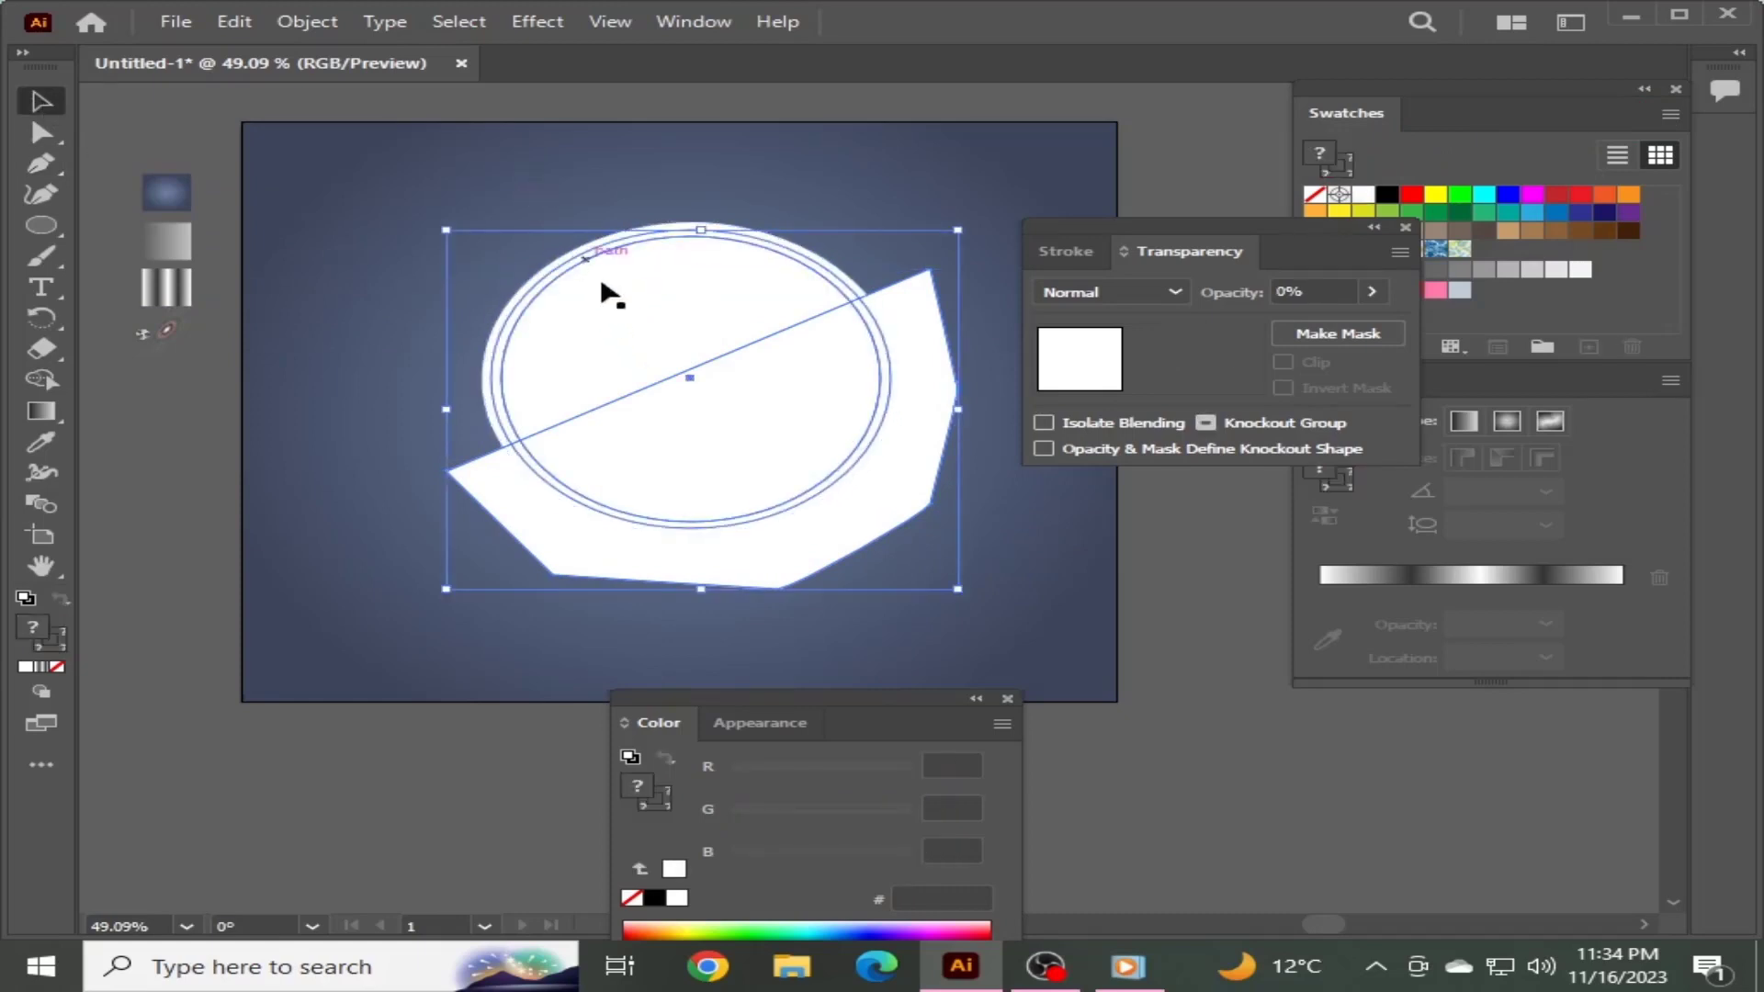
click(659, 233)
click(788, 384)
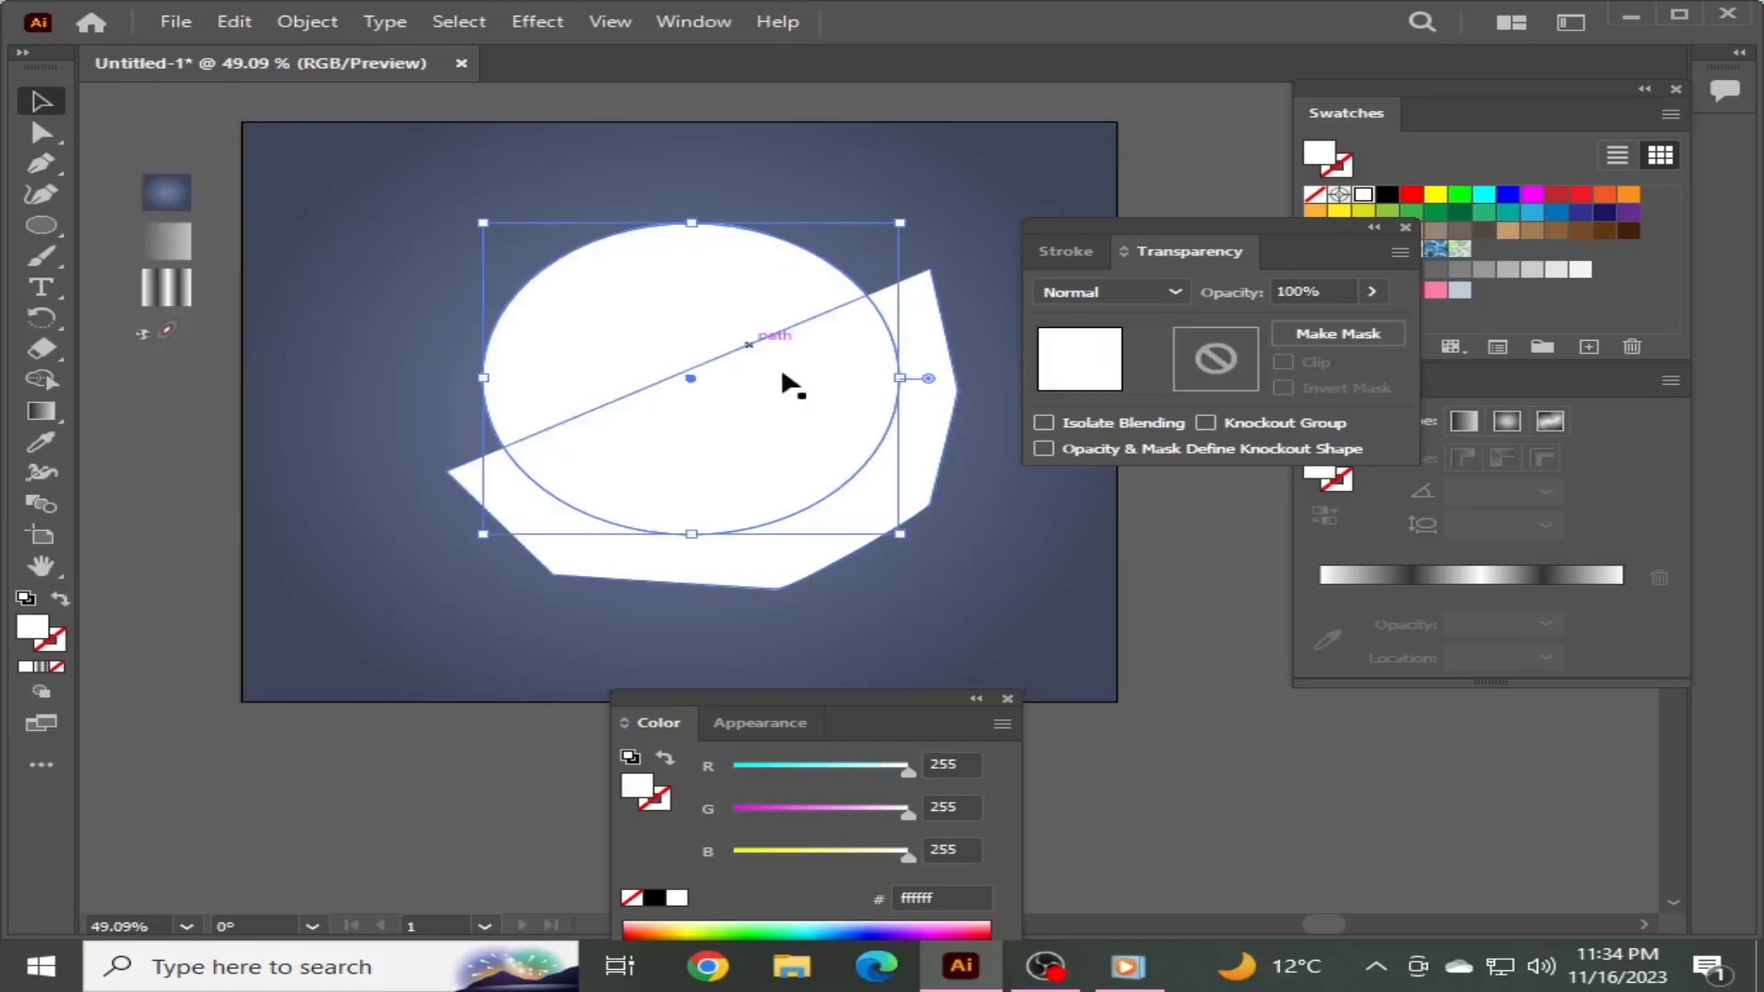
shift+click(871, 501)
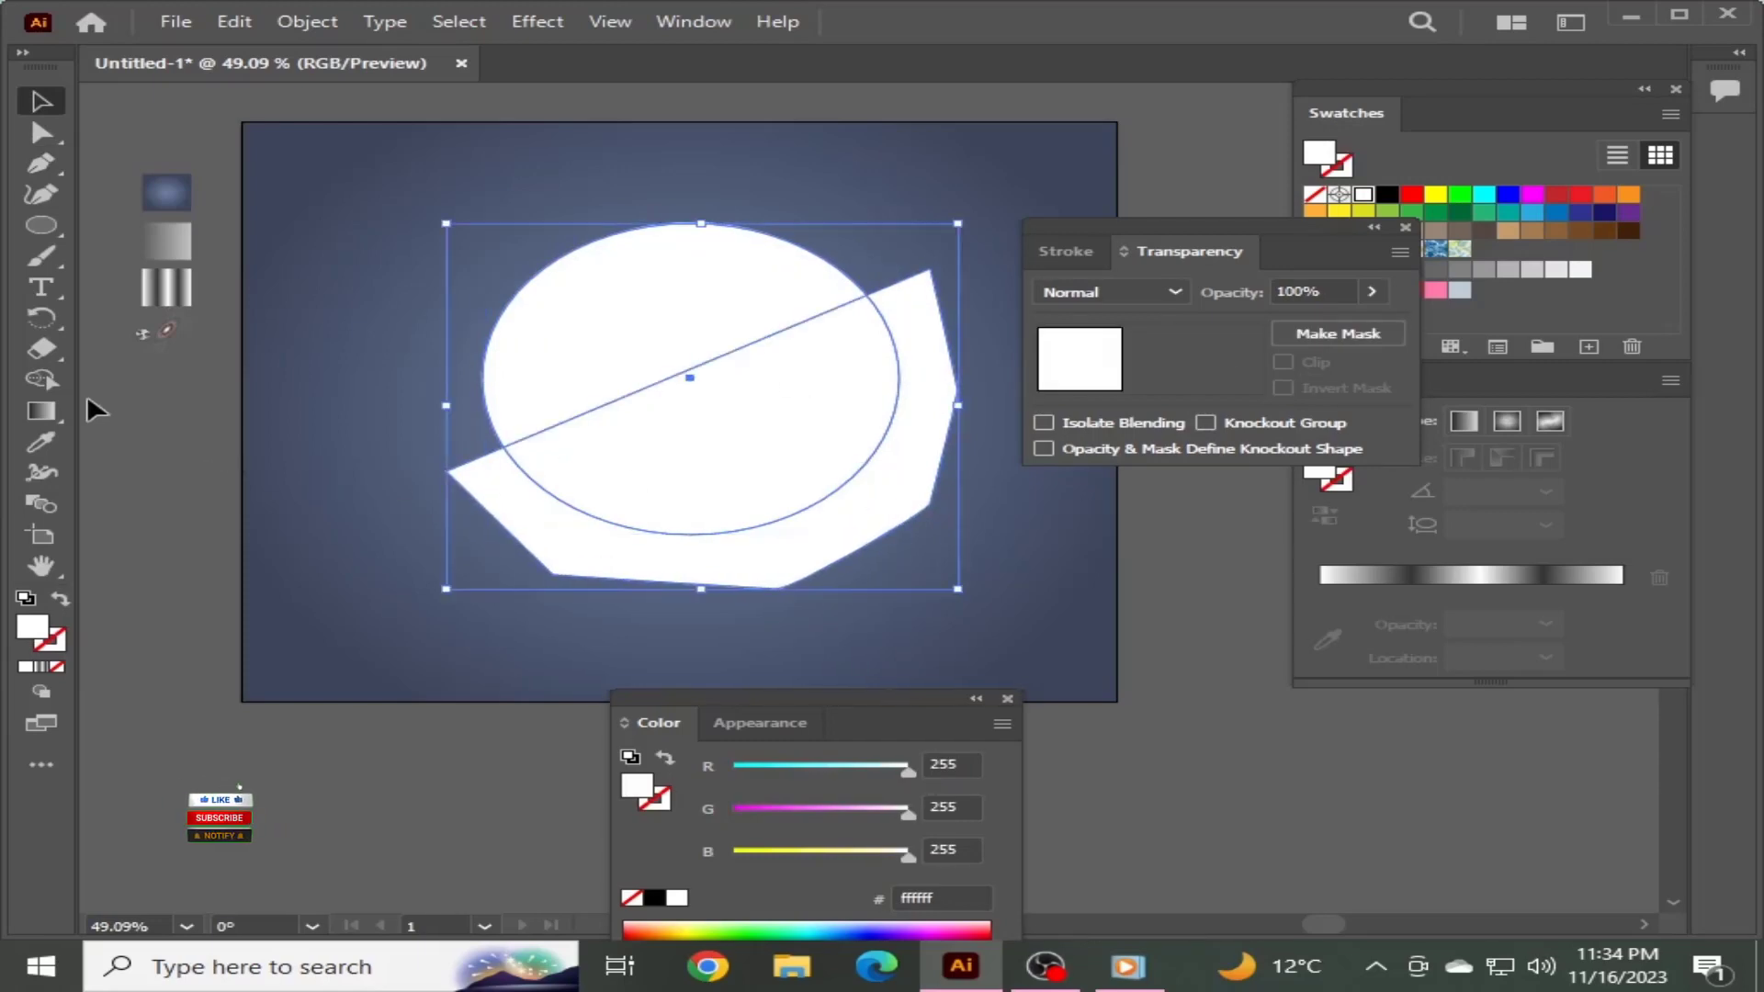
key(shift+m)
drag(925, 581, 798, 466)
click(41, 99)
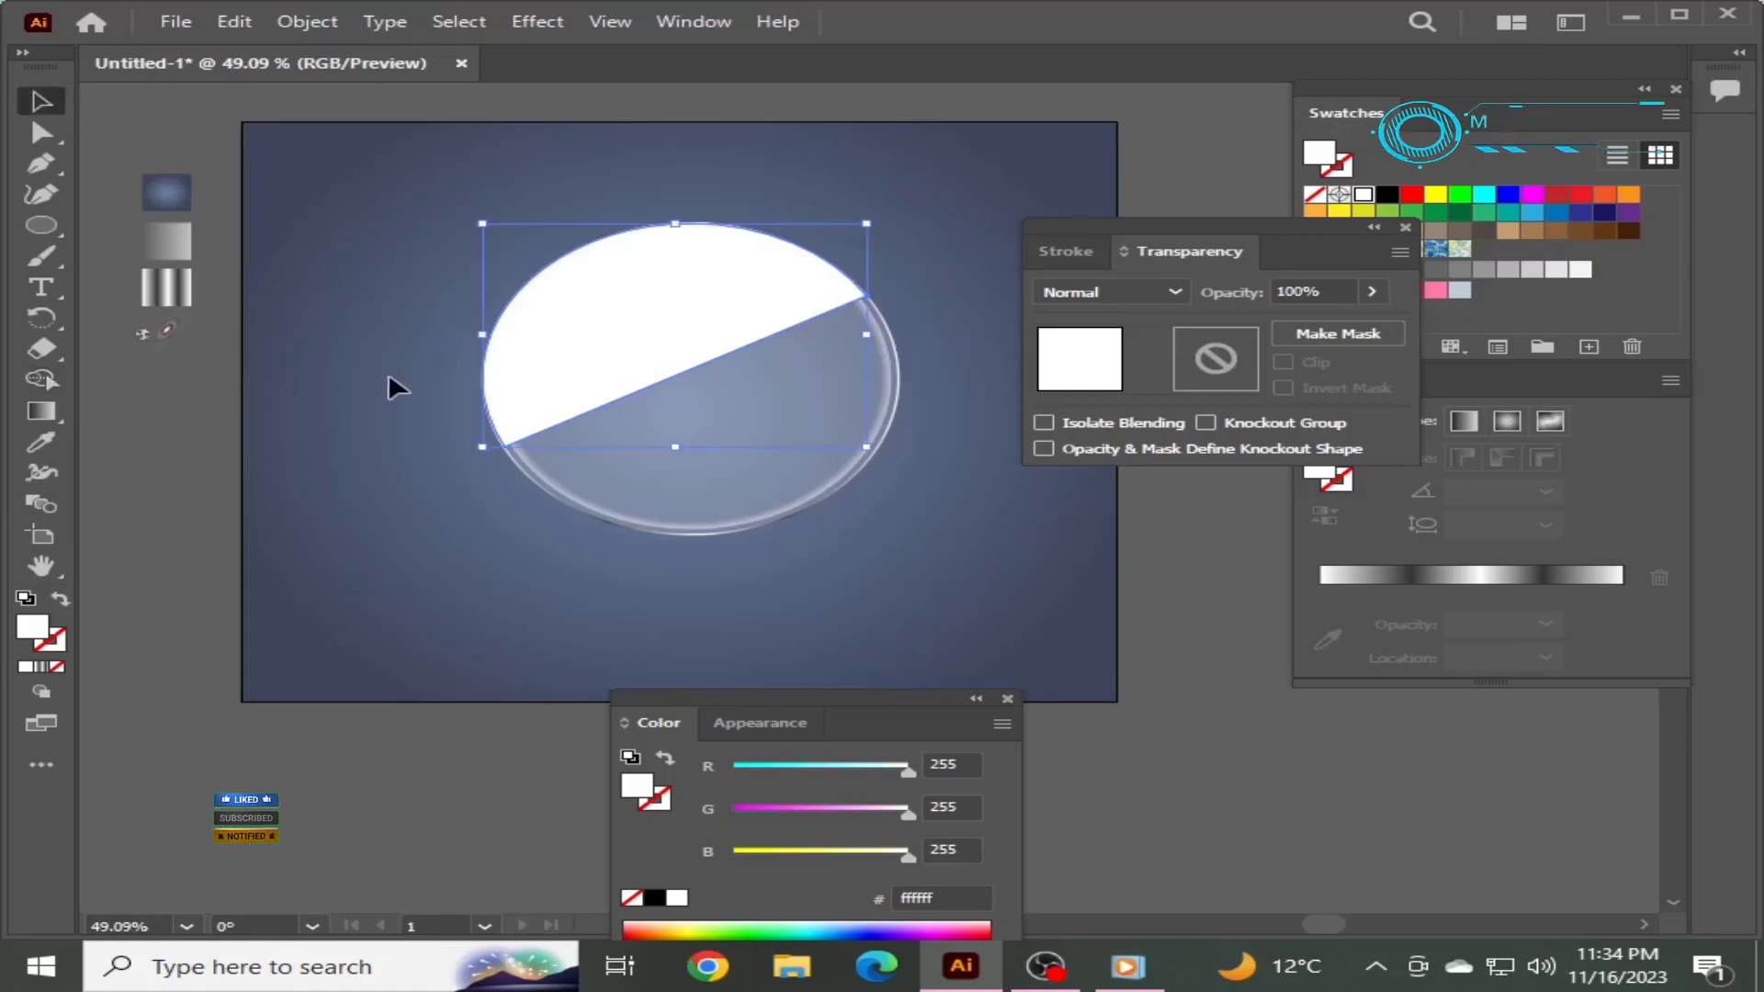
Apply the fading white gradient from the middle sample square to the upper ellipse piece with the Eyedropper
click(42, 442)
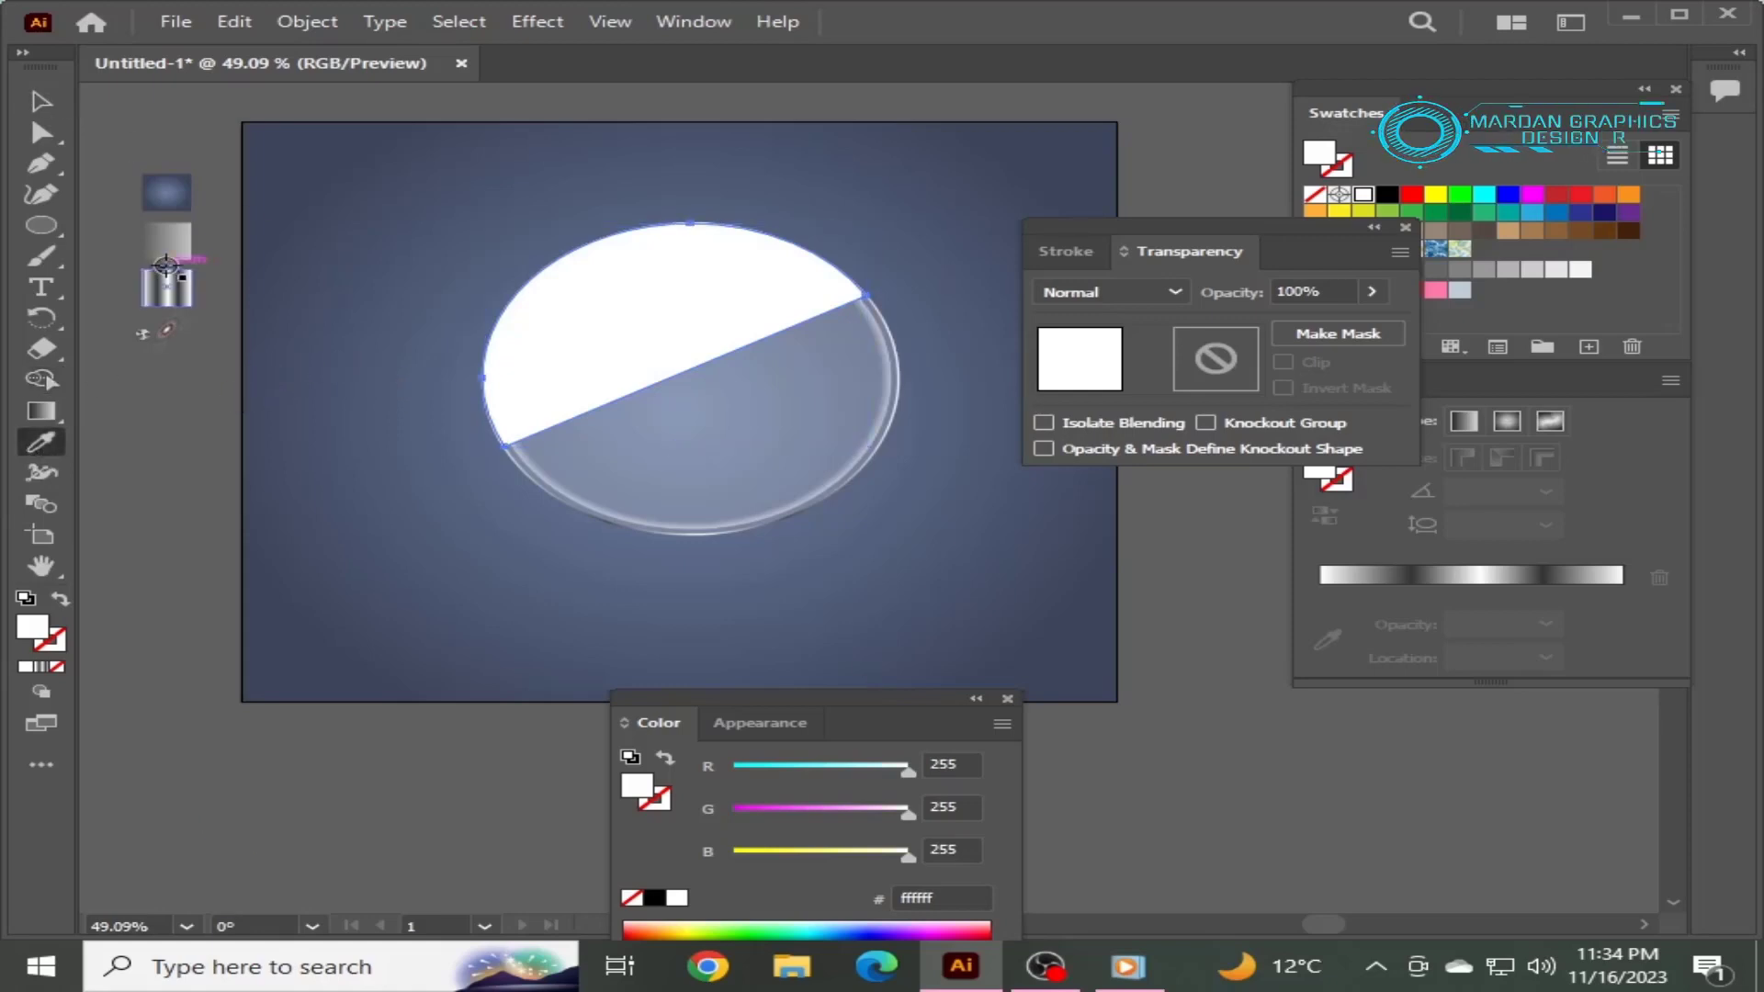
click(163, 237)
click(41, 99)
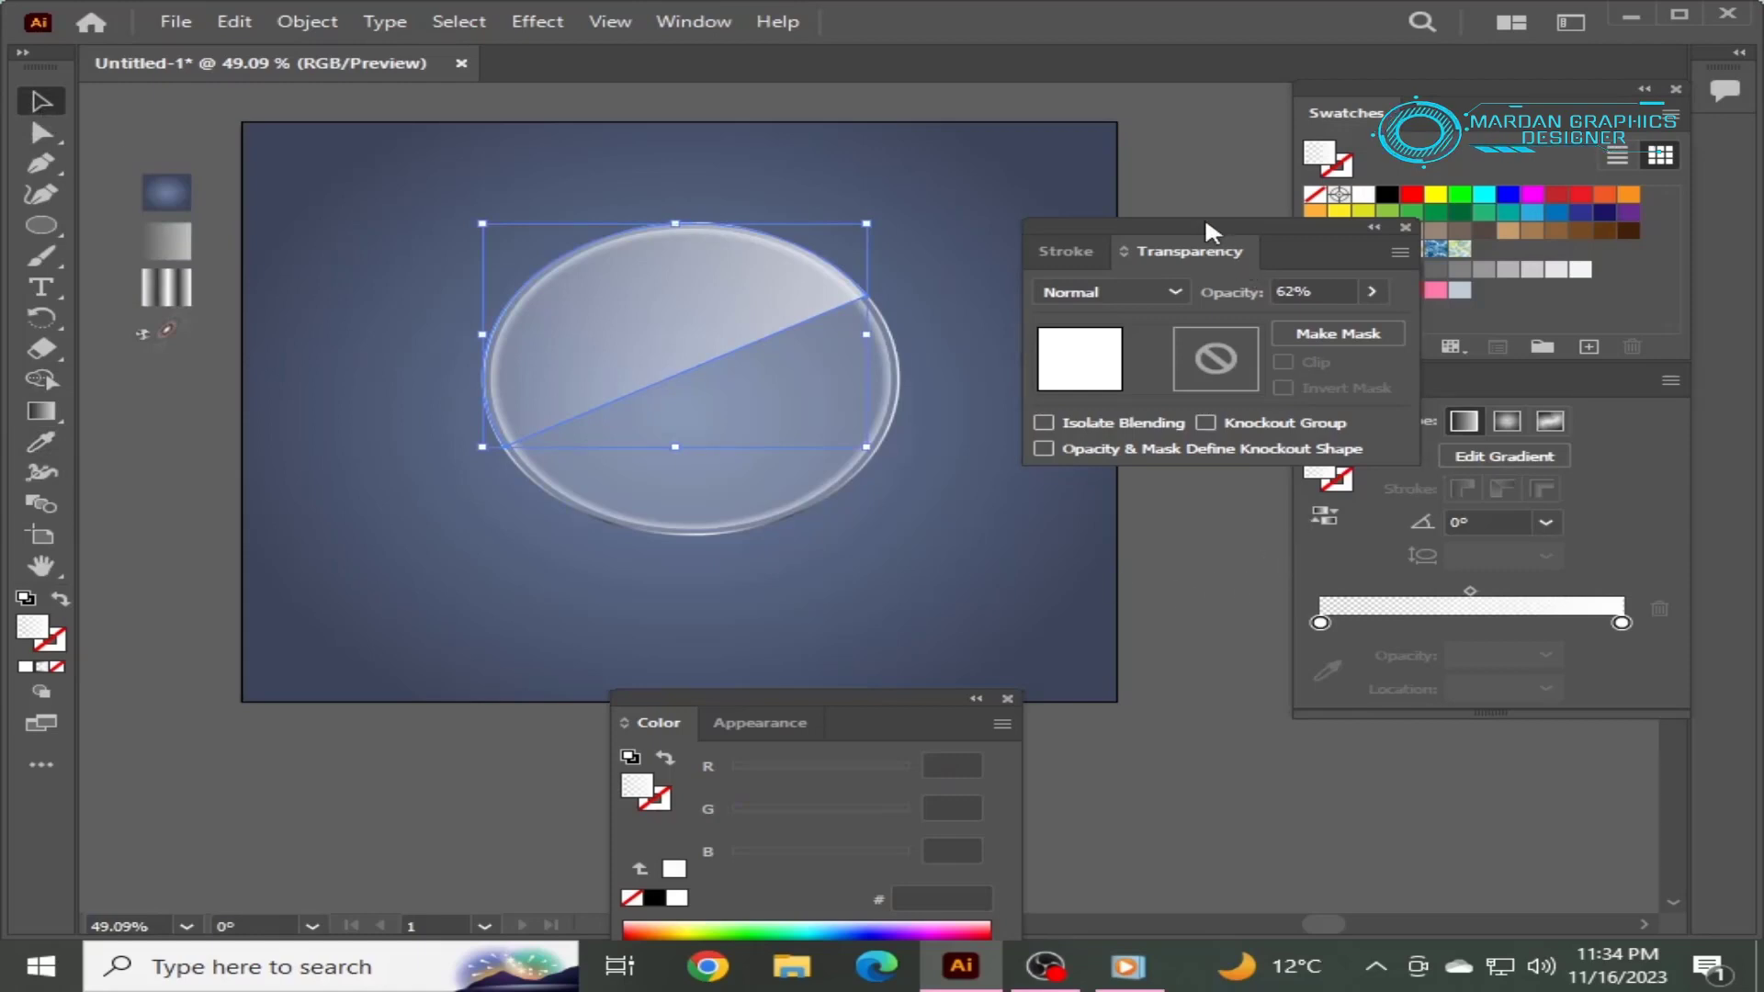
Examine the color and opacity settings of both gradient stops on the upper highlight shape
drag(1204, 226, 1123, 112)
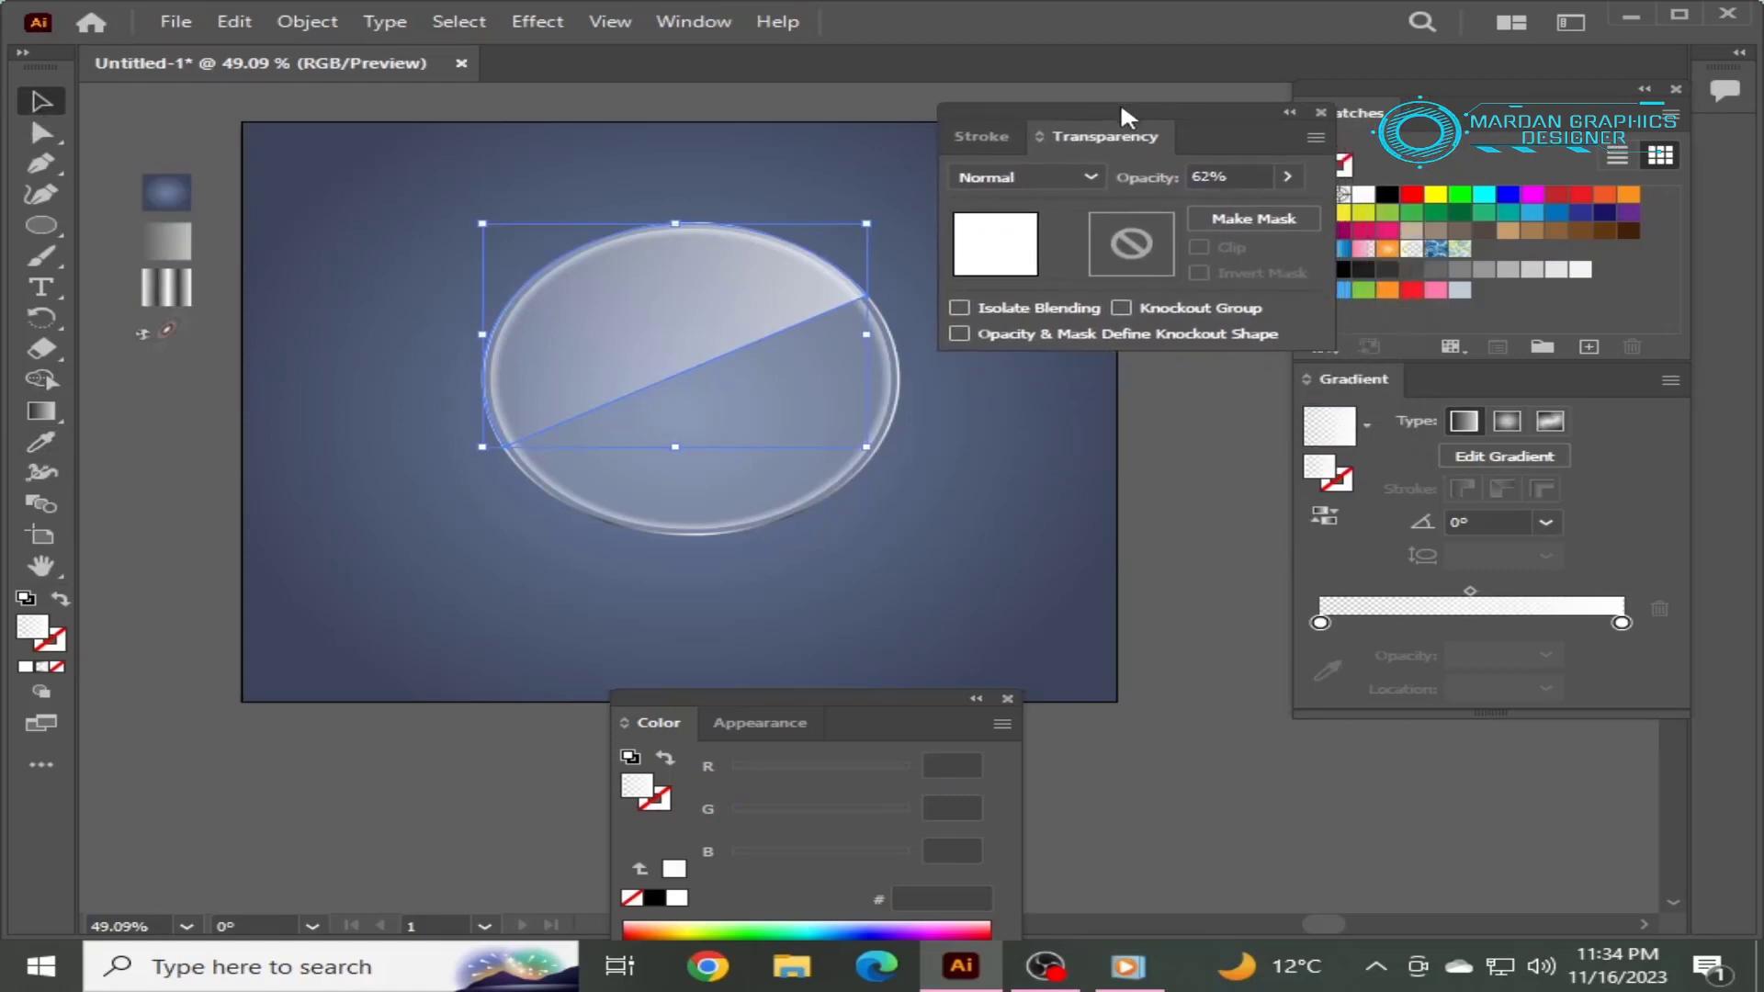
double_click(1320, 624)
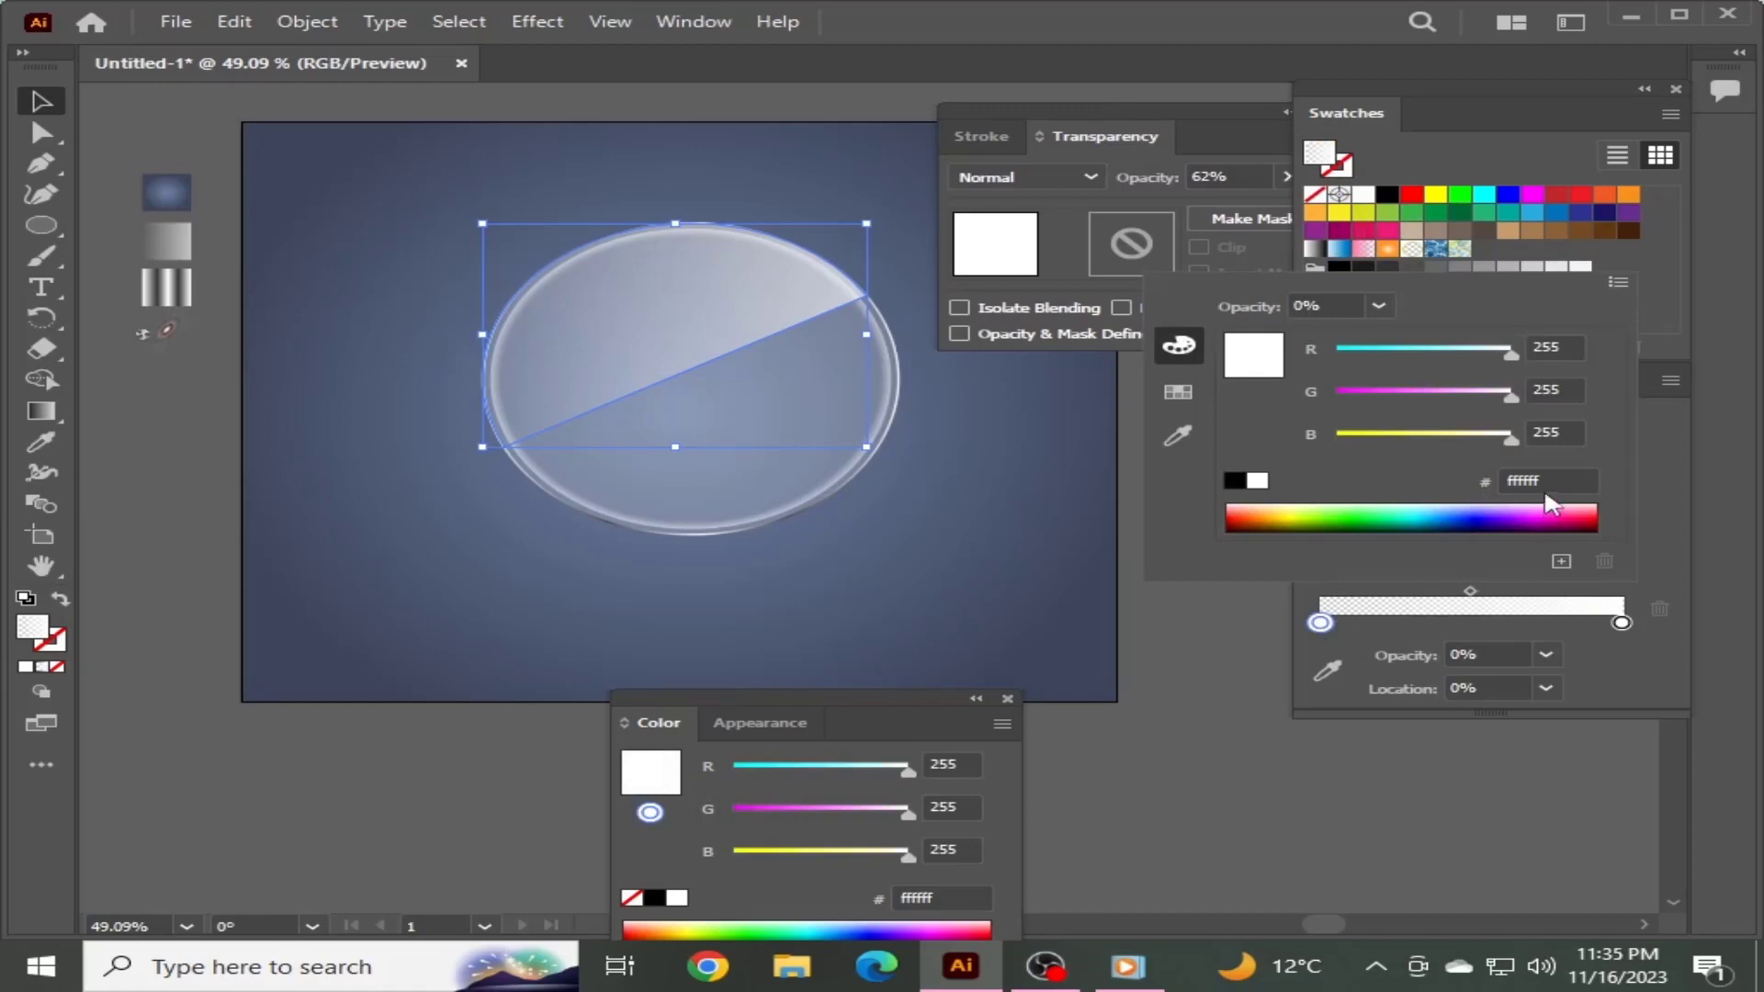
click(1520, 479)
click(1545, 646)
click(1543, 644)
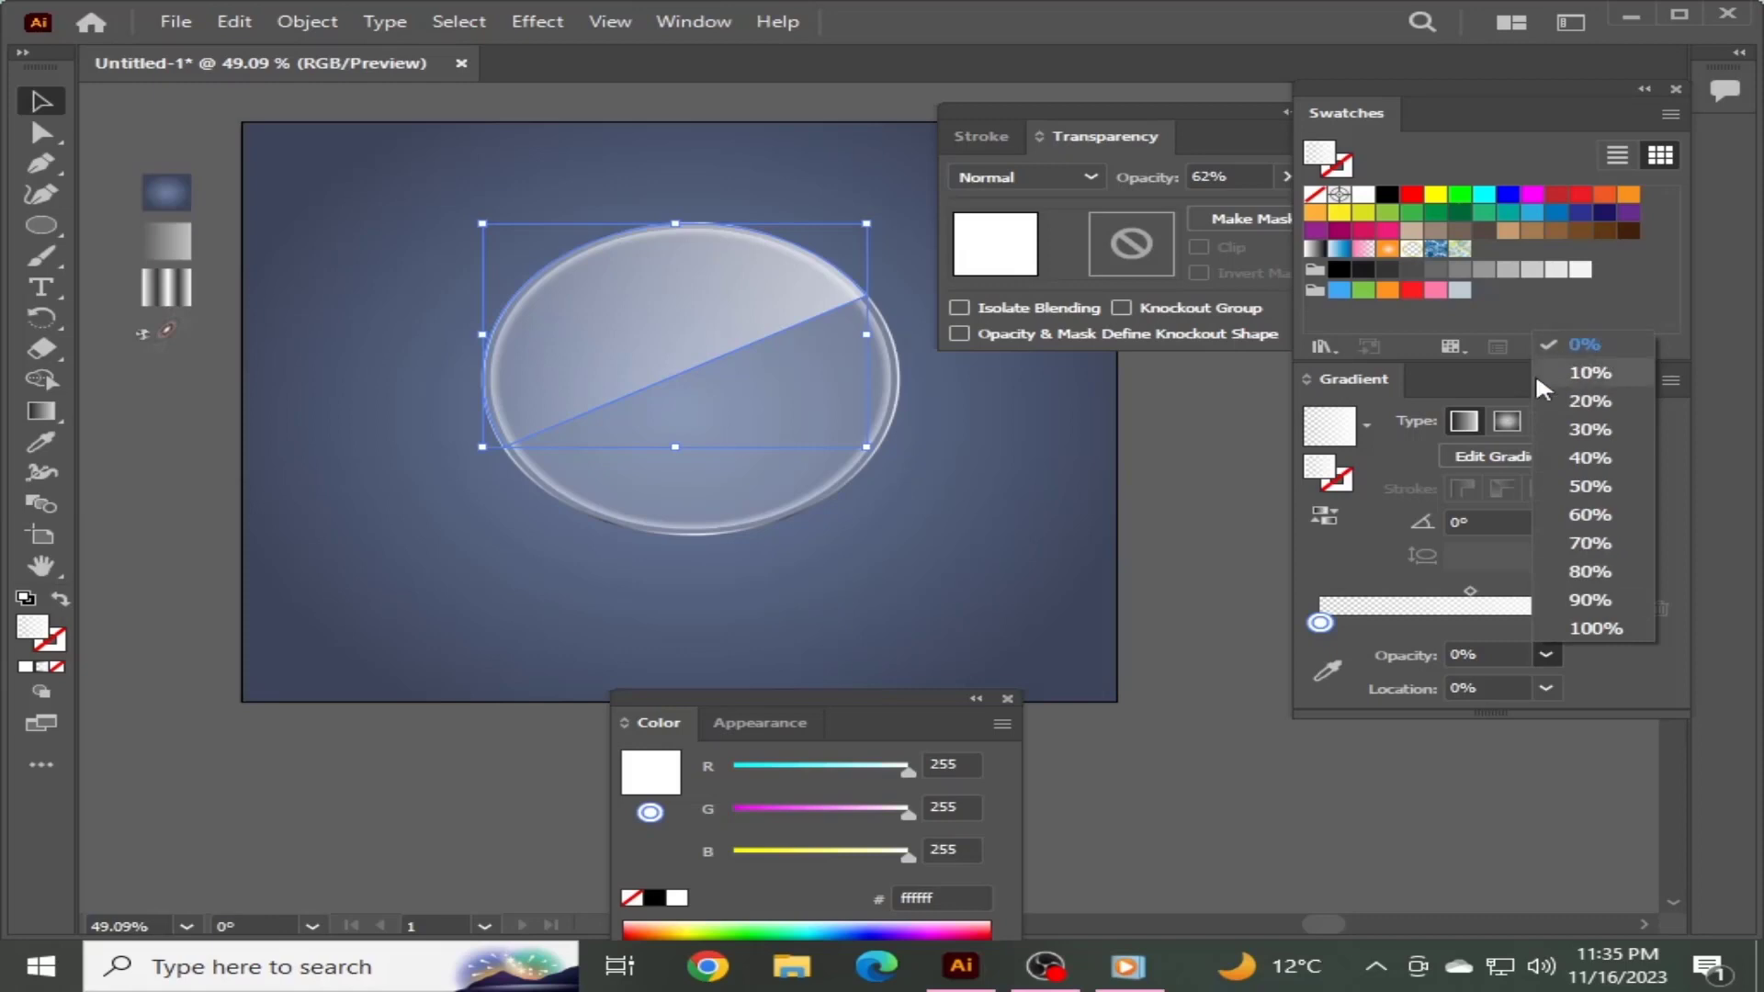
click(1580, 348)
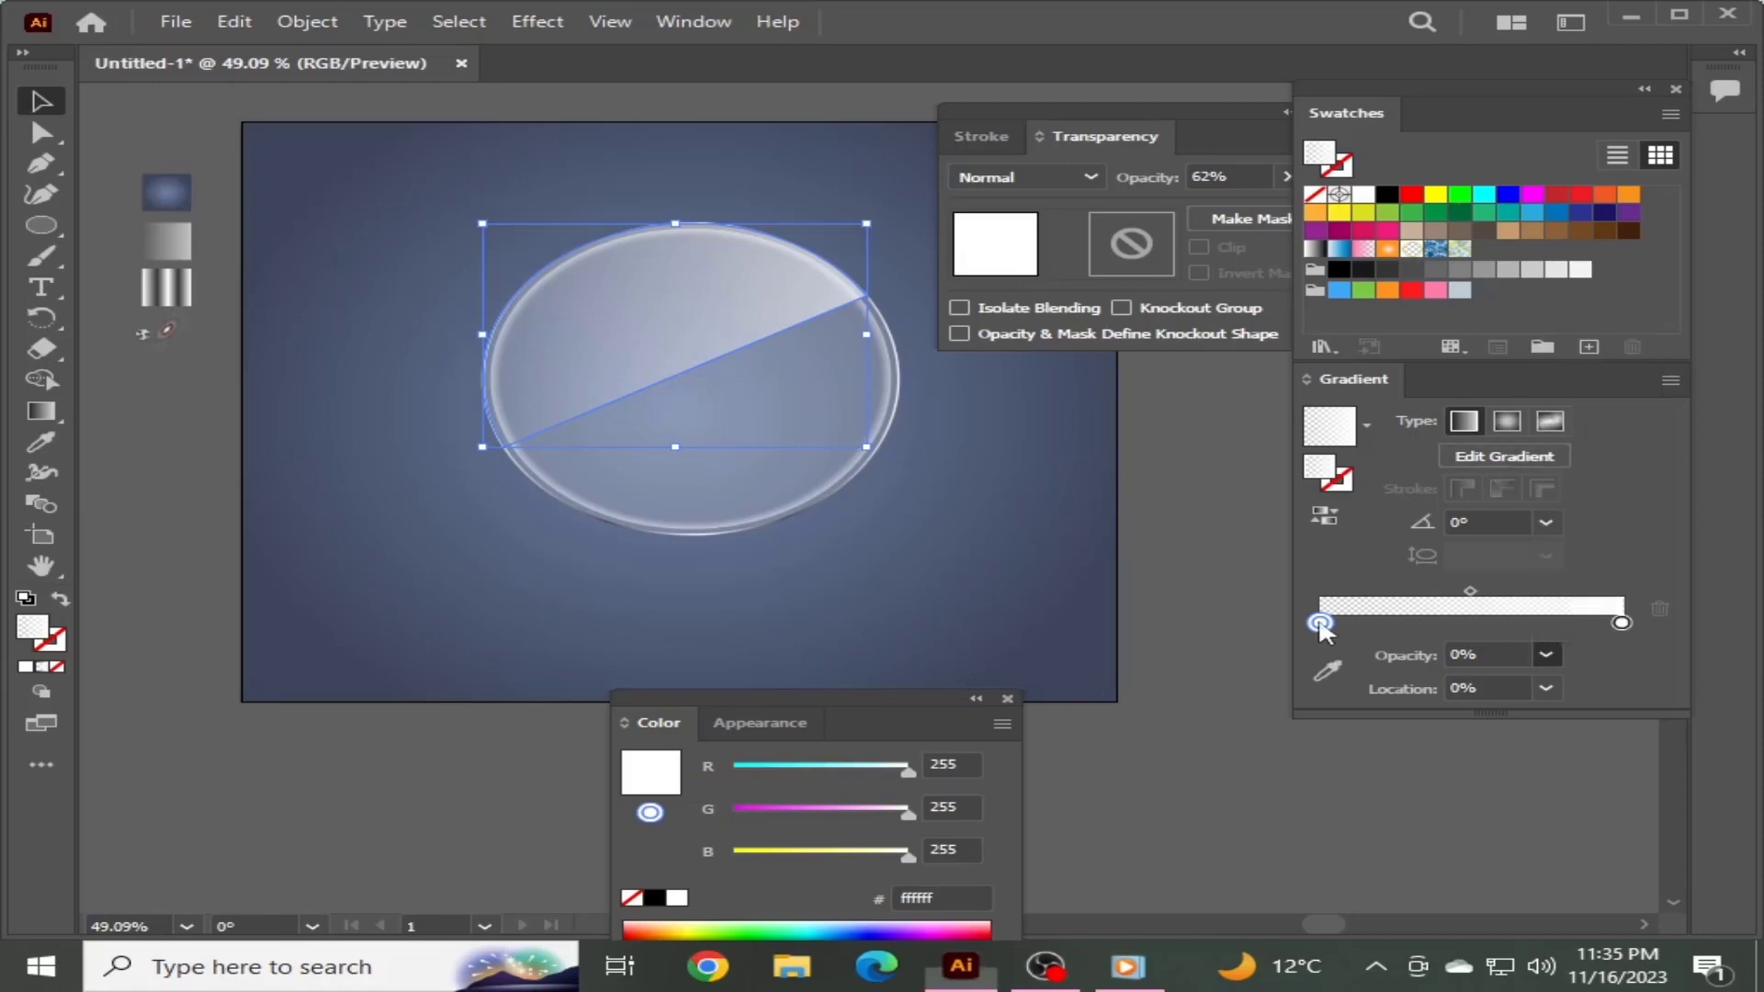
double_click(1621, 625)
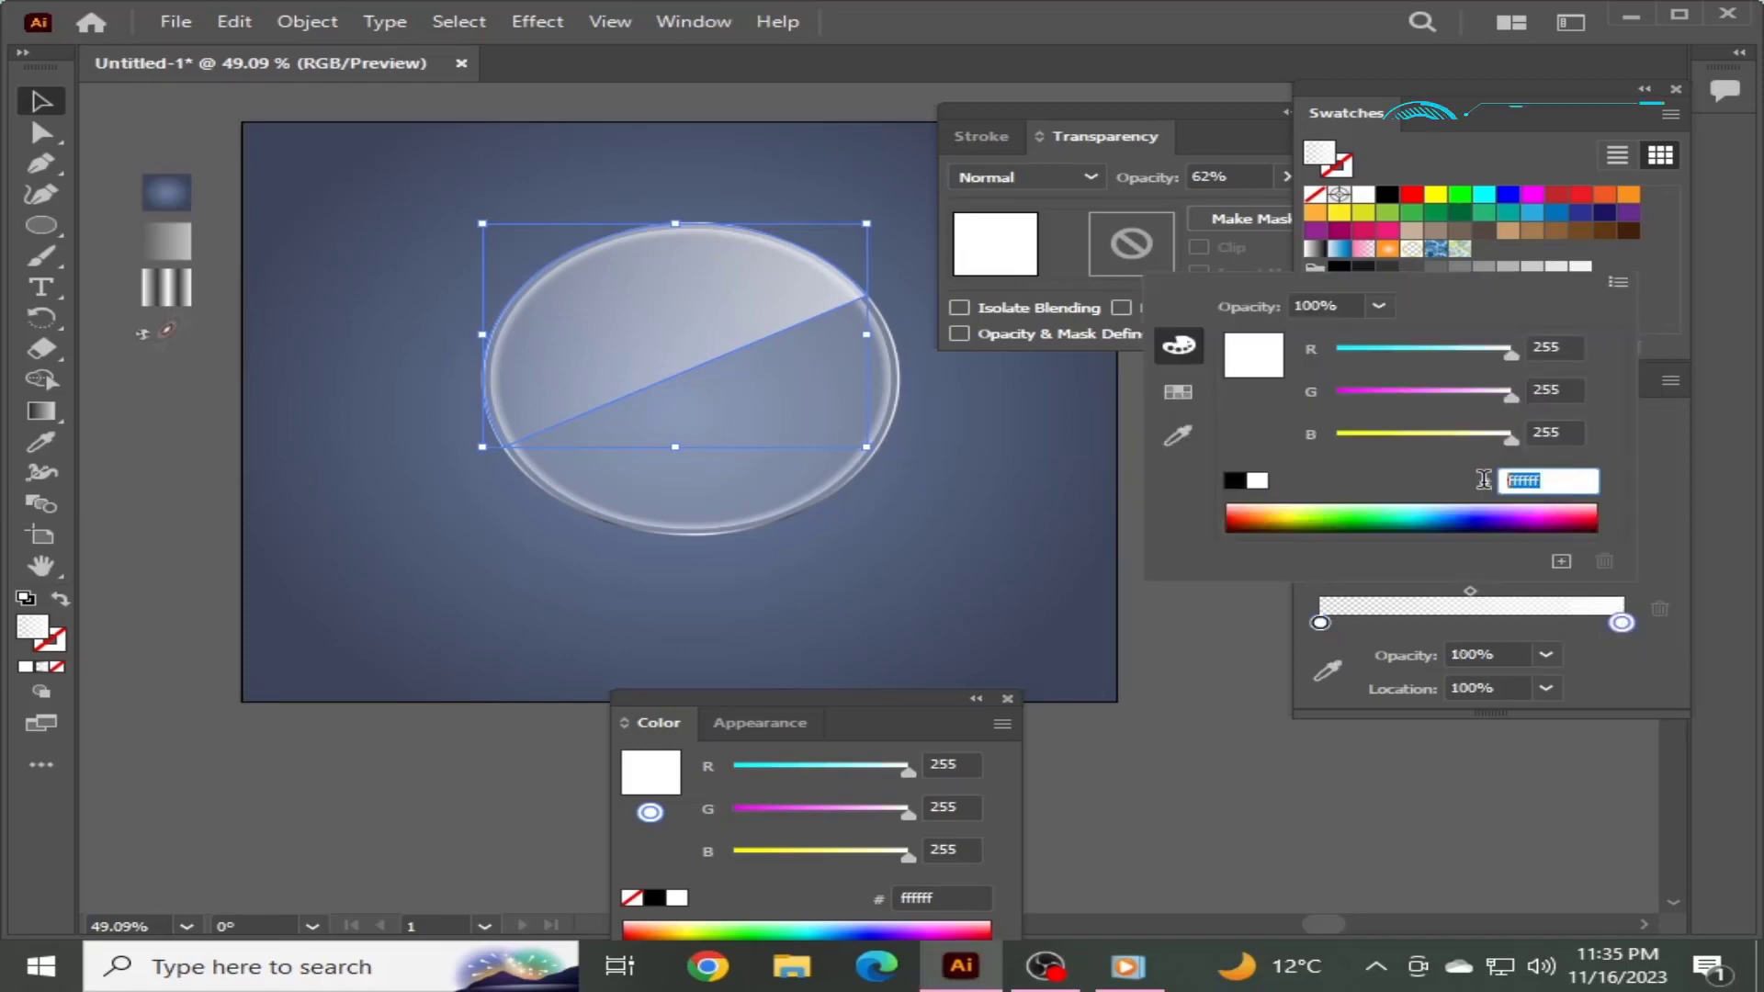
click(1634, 621)
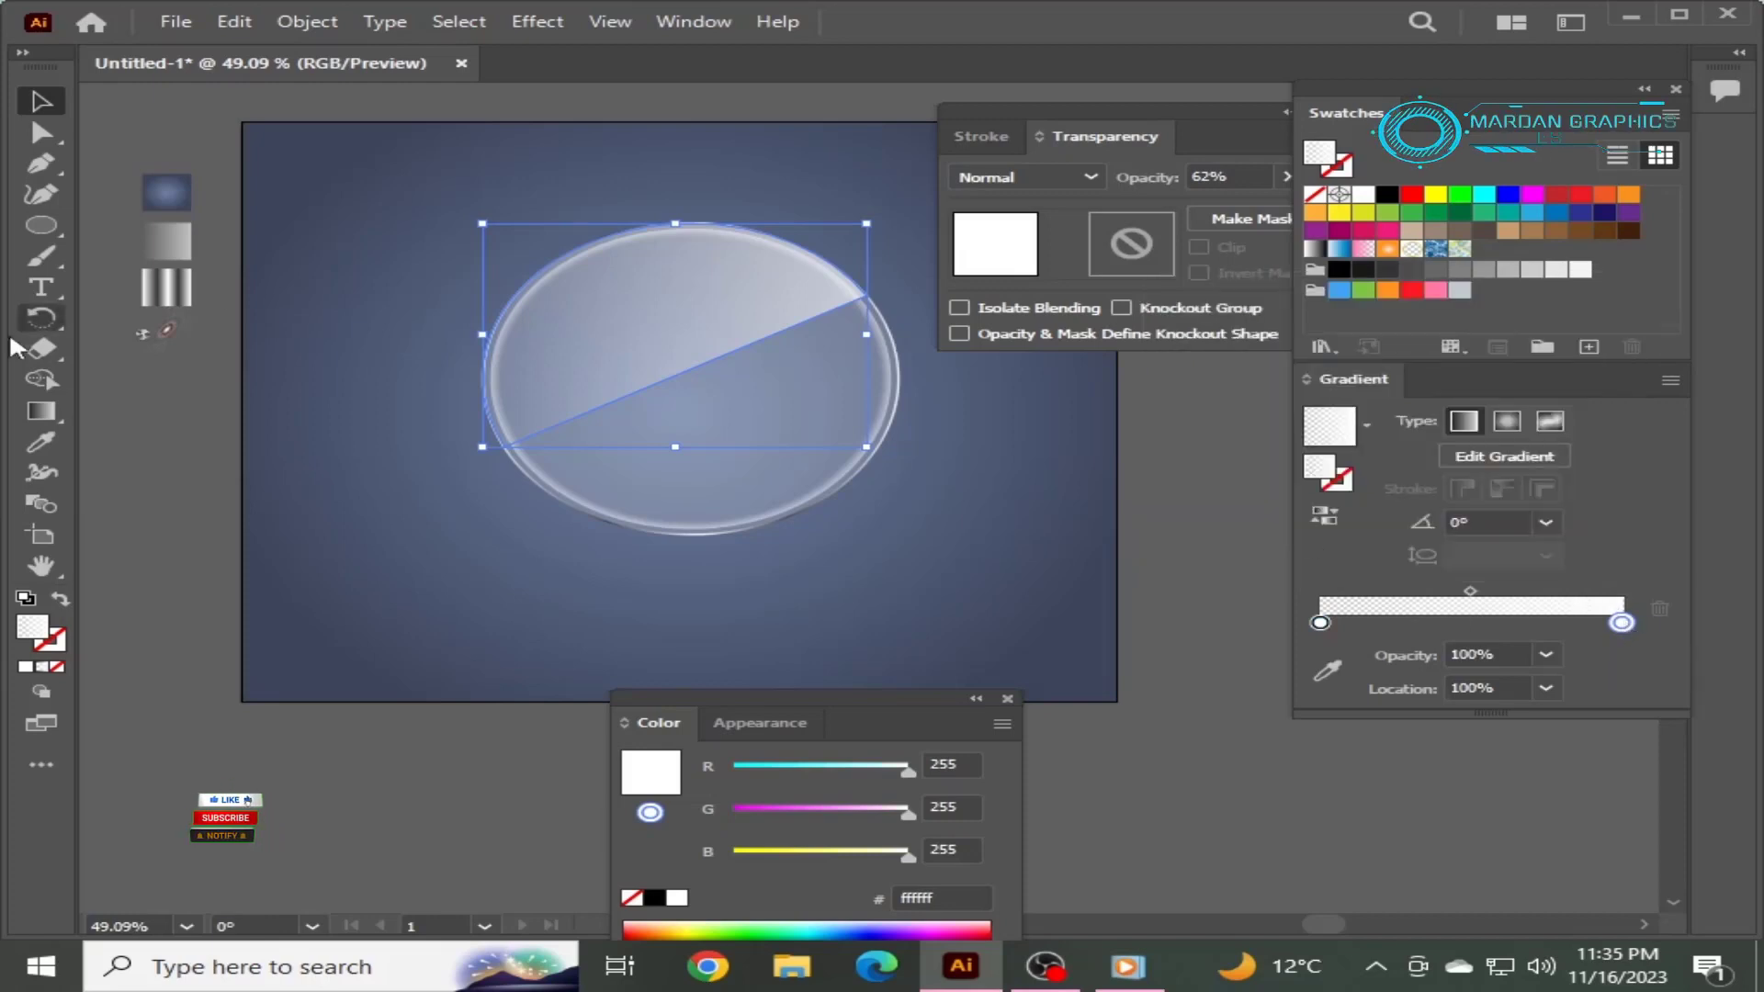
Redirect the highlight's linear gradient diagonally from its upper-left edge toward the ellipse's center, at an angle of about -60°
click(1504, 456)
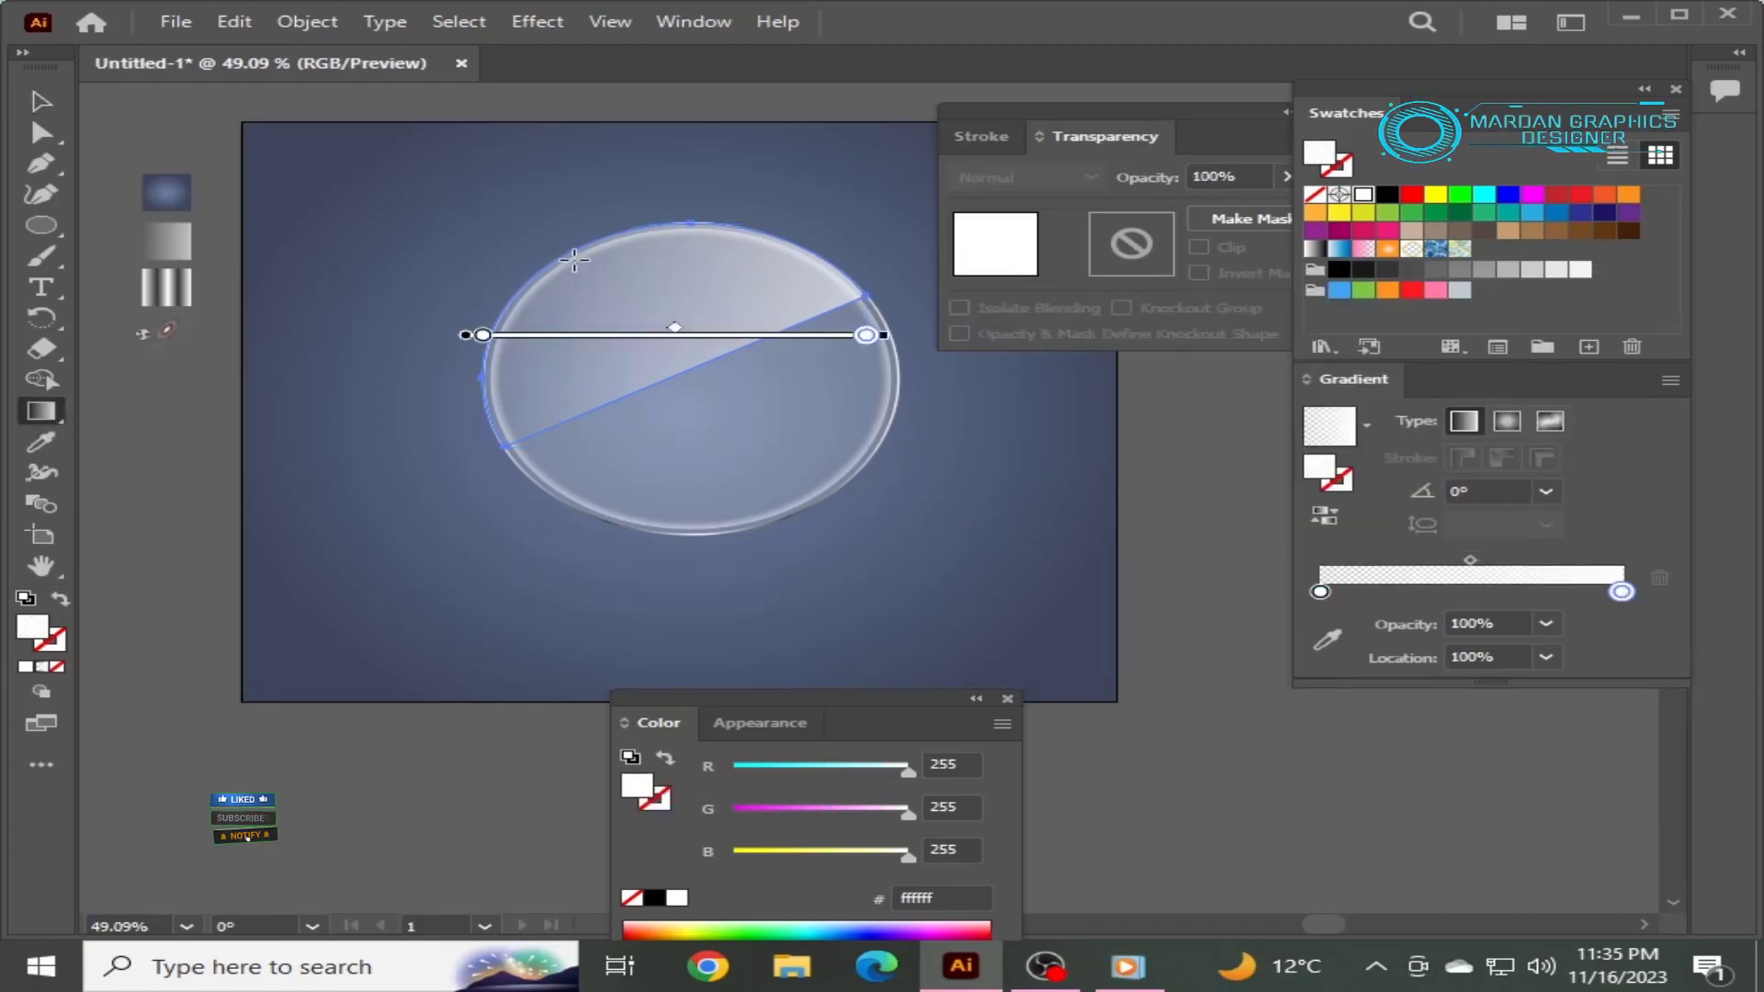
drag(572, 255, 668, 379)
drag(600, 294, 624, 303)
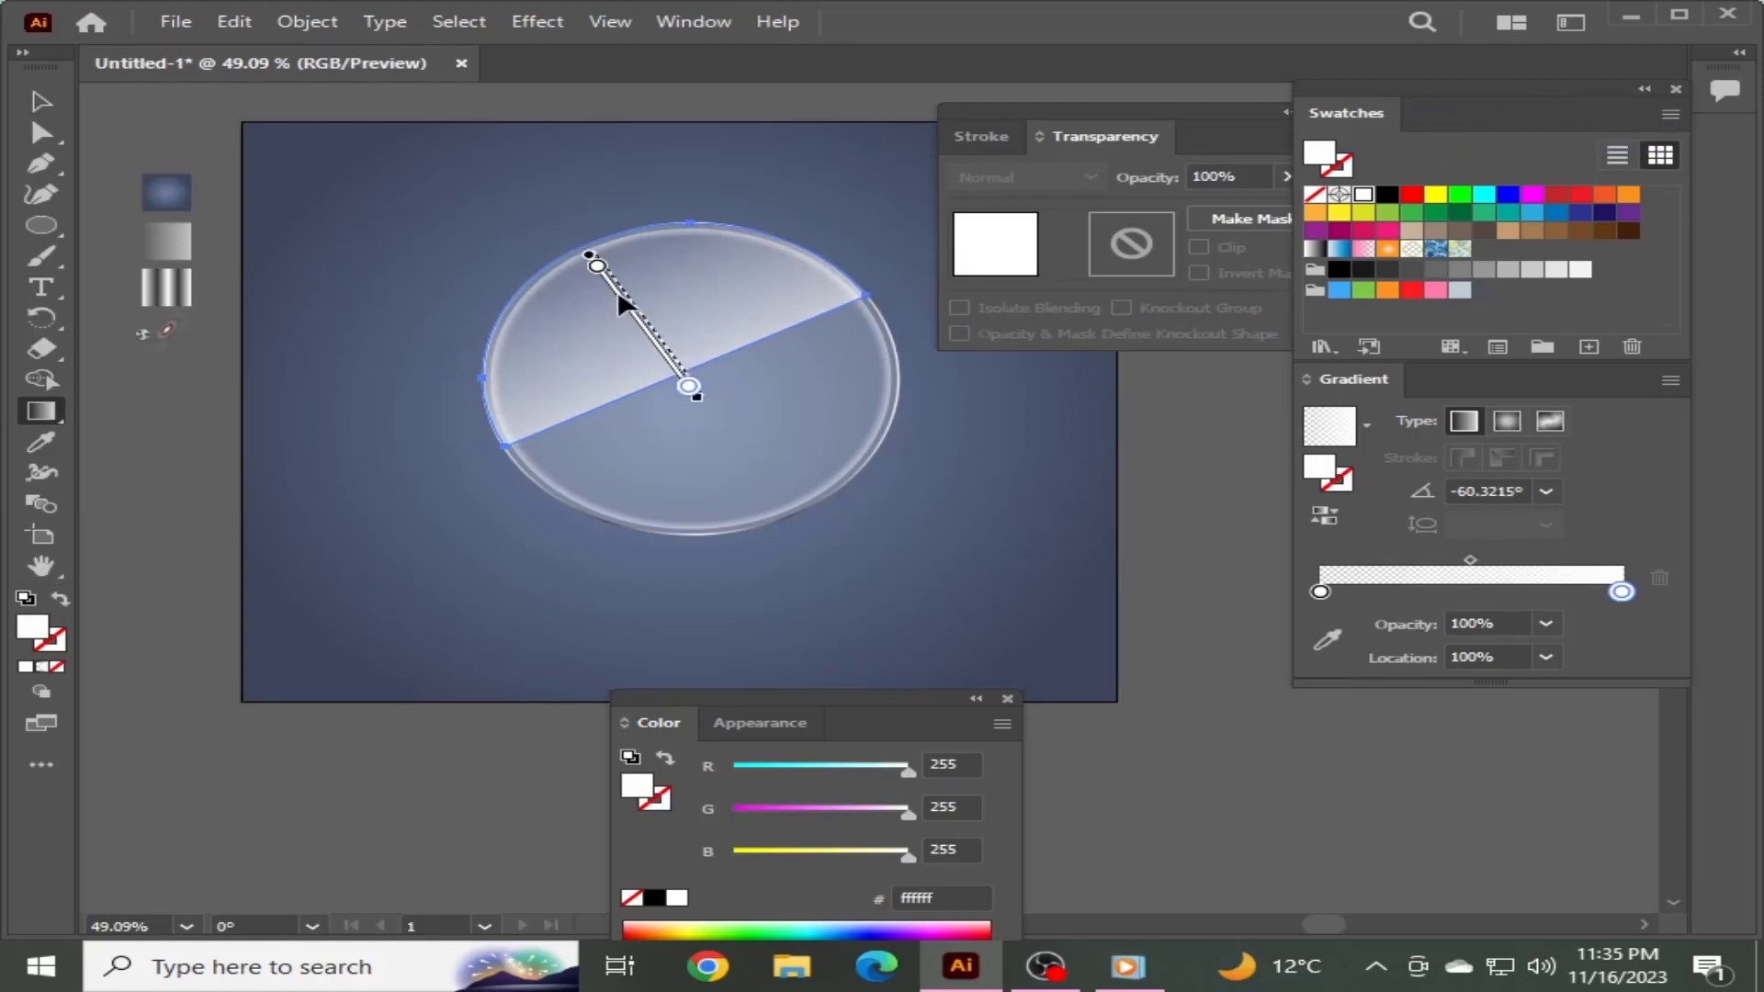
Set the upper highlight shape's opacity to 35% and close the transparency settings
click(39, 99)
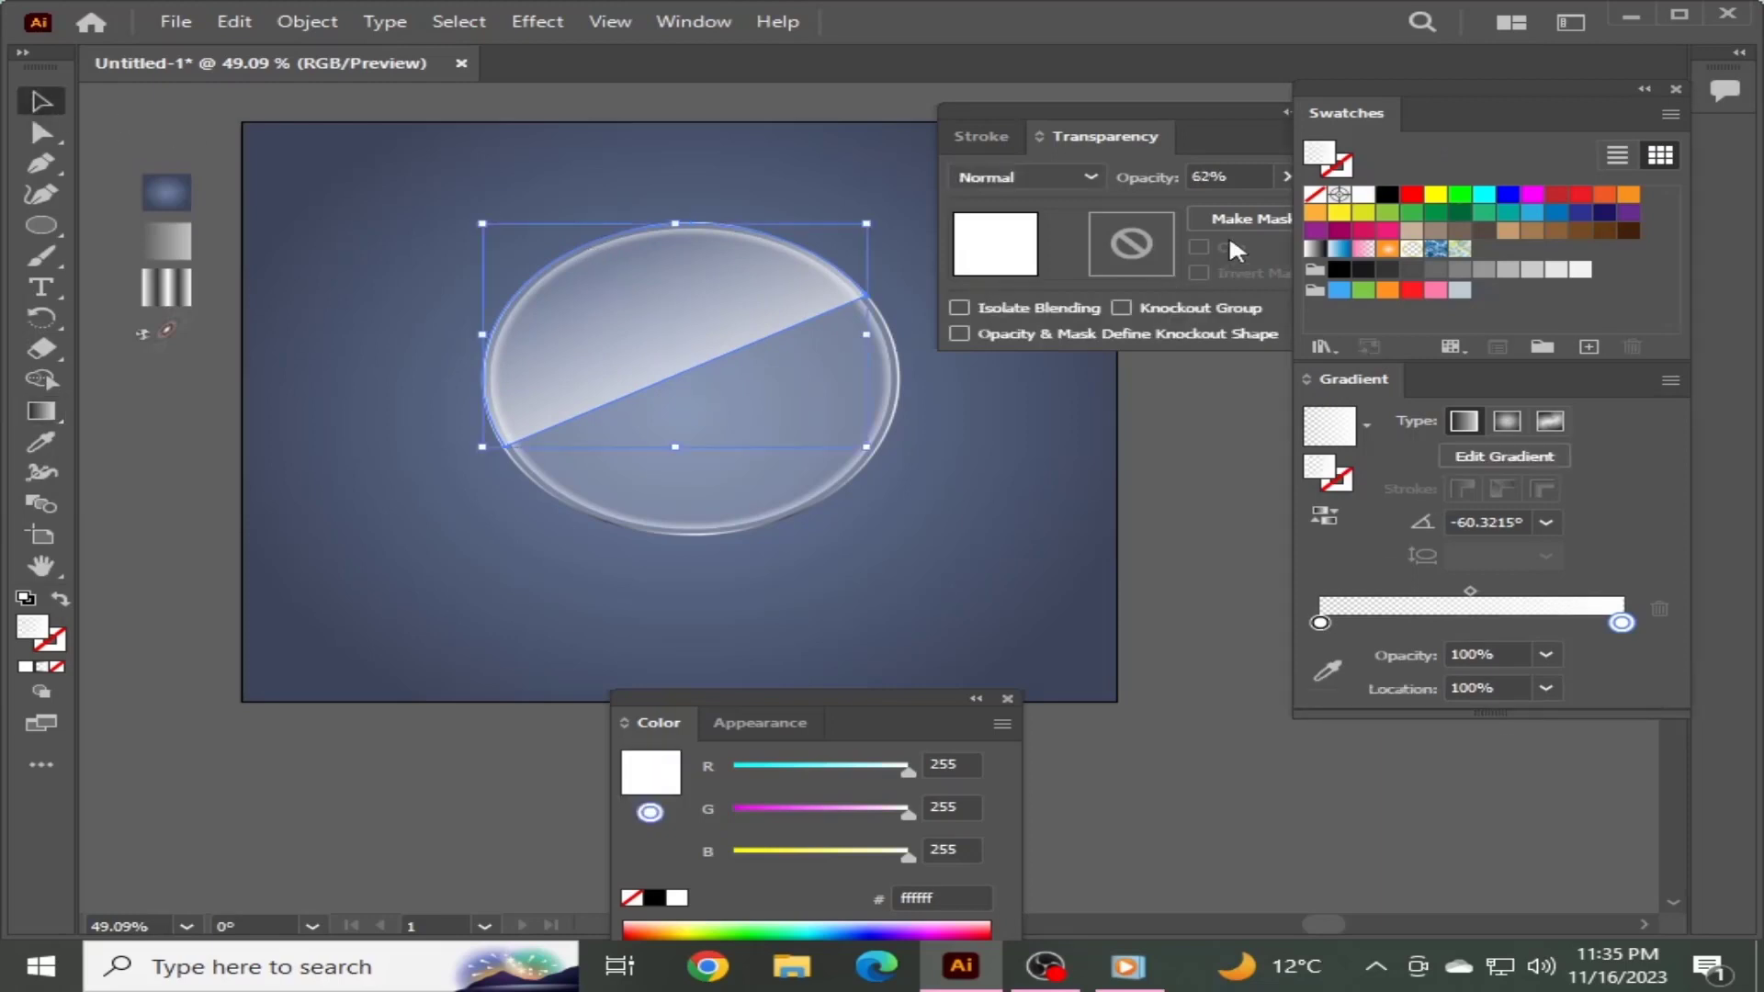
drag(1208, 174, 1190, 178)
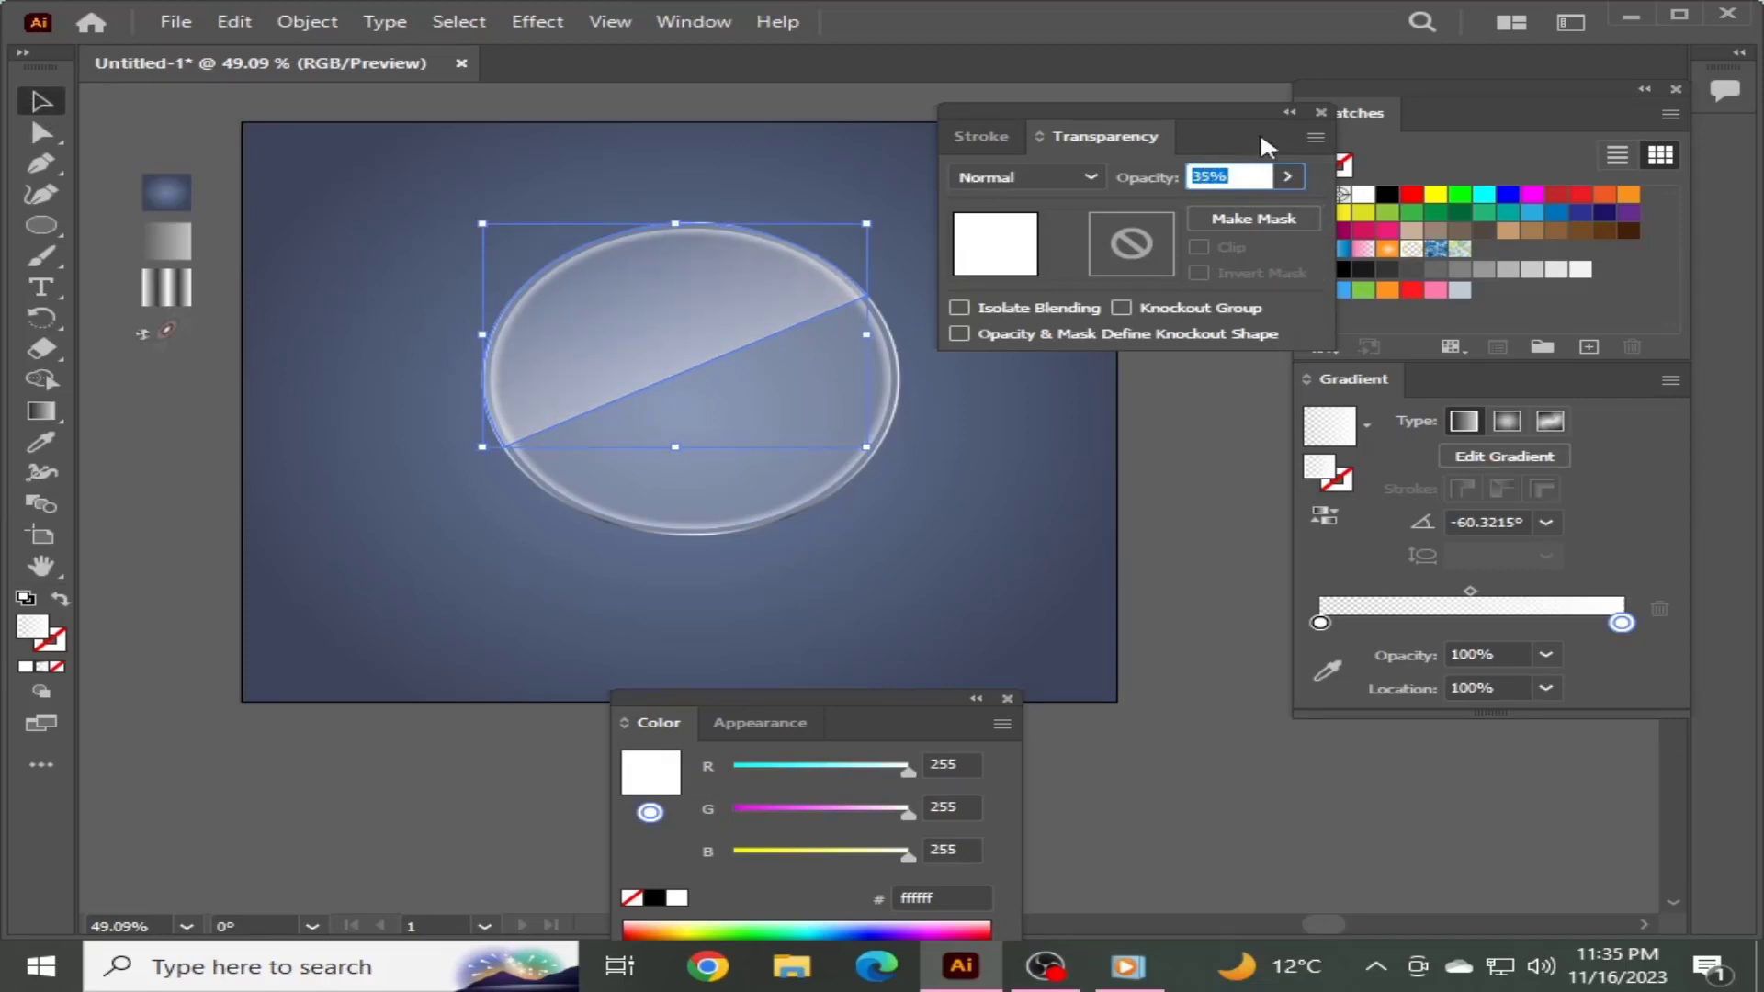
click(1315, 109)
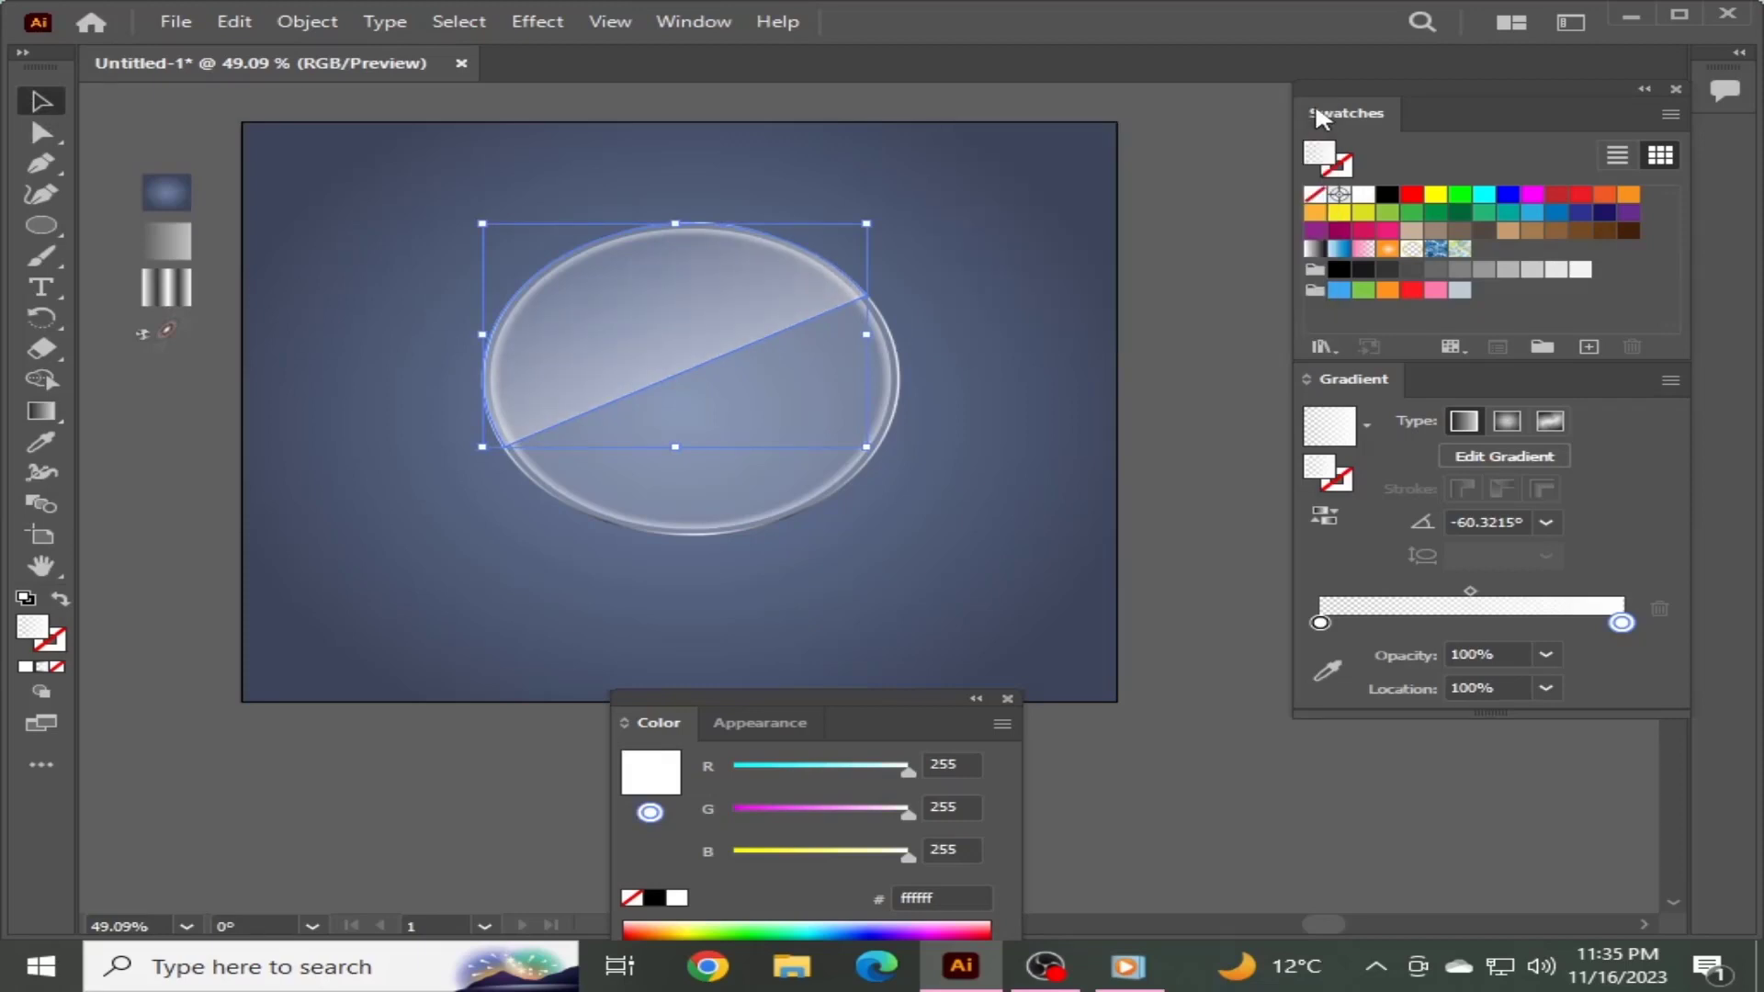
Group all the pieces of the glass oval into one object
click(1058, 313)
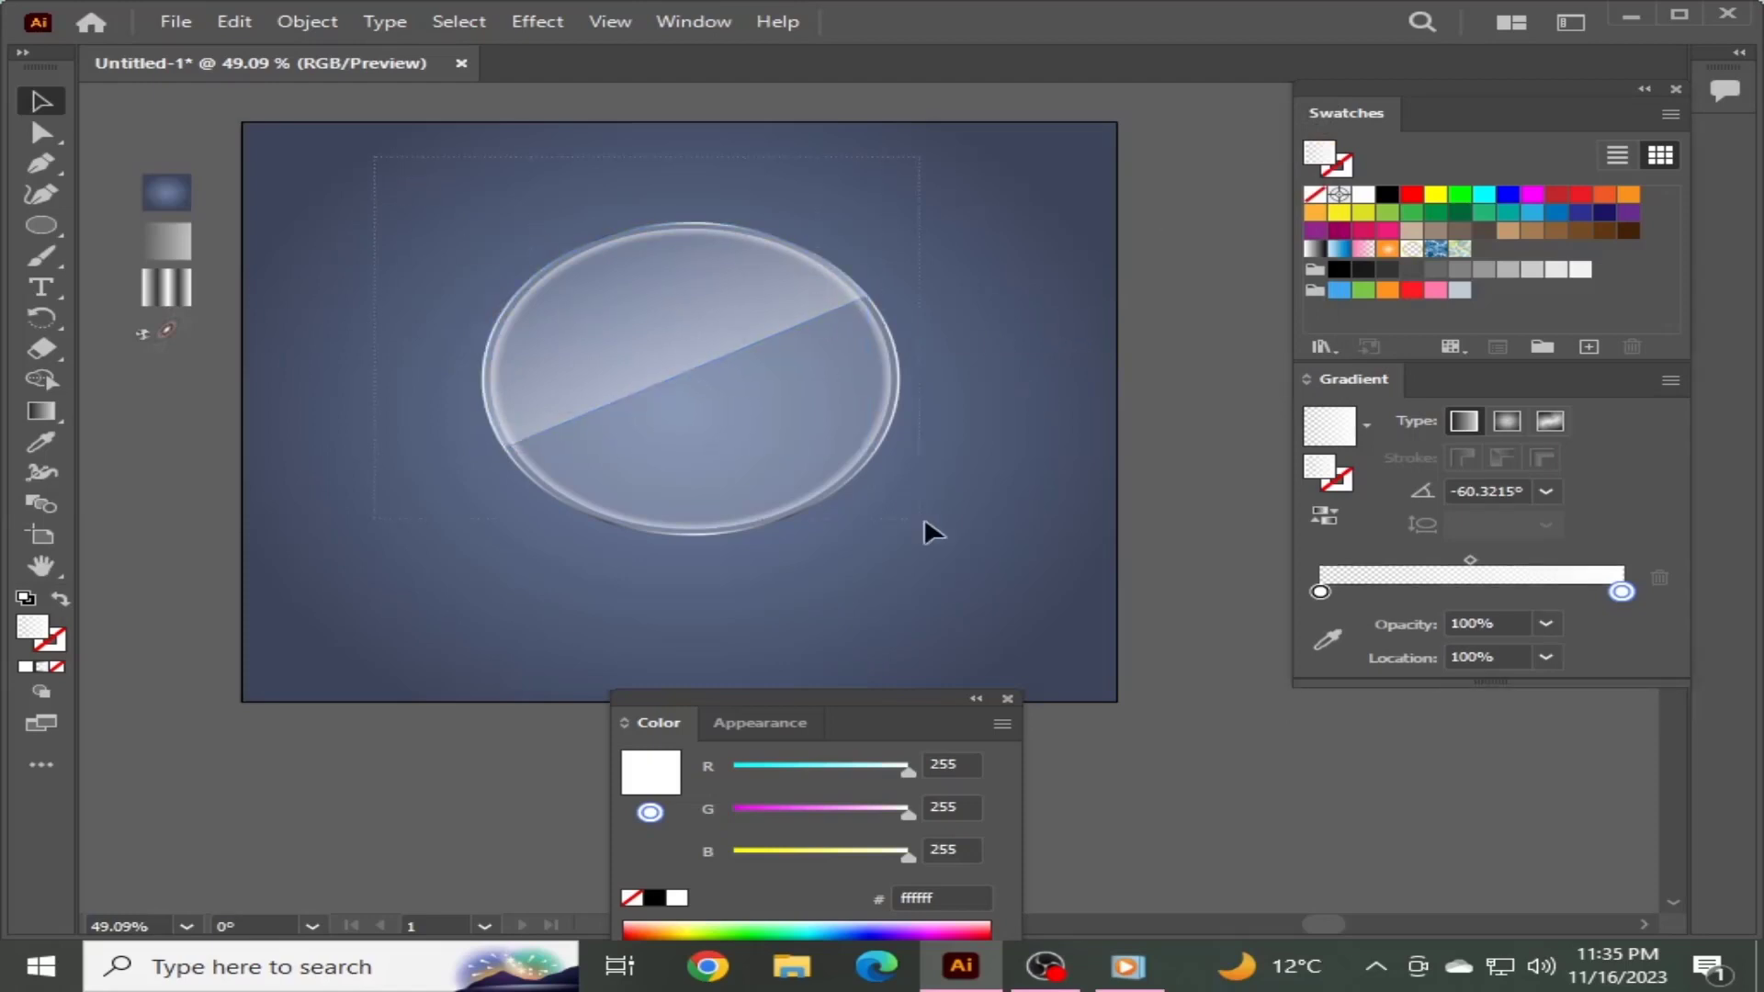
key(ctrl+a)
right_click(722, 393)
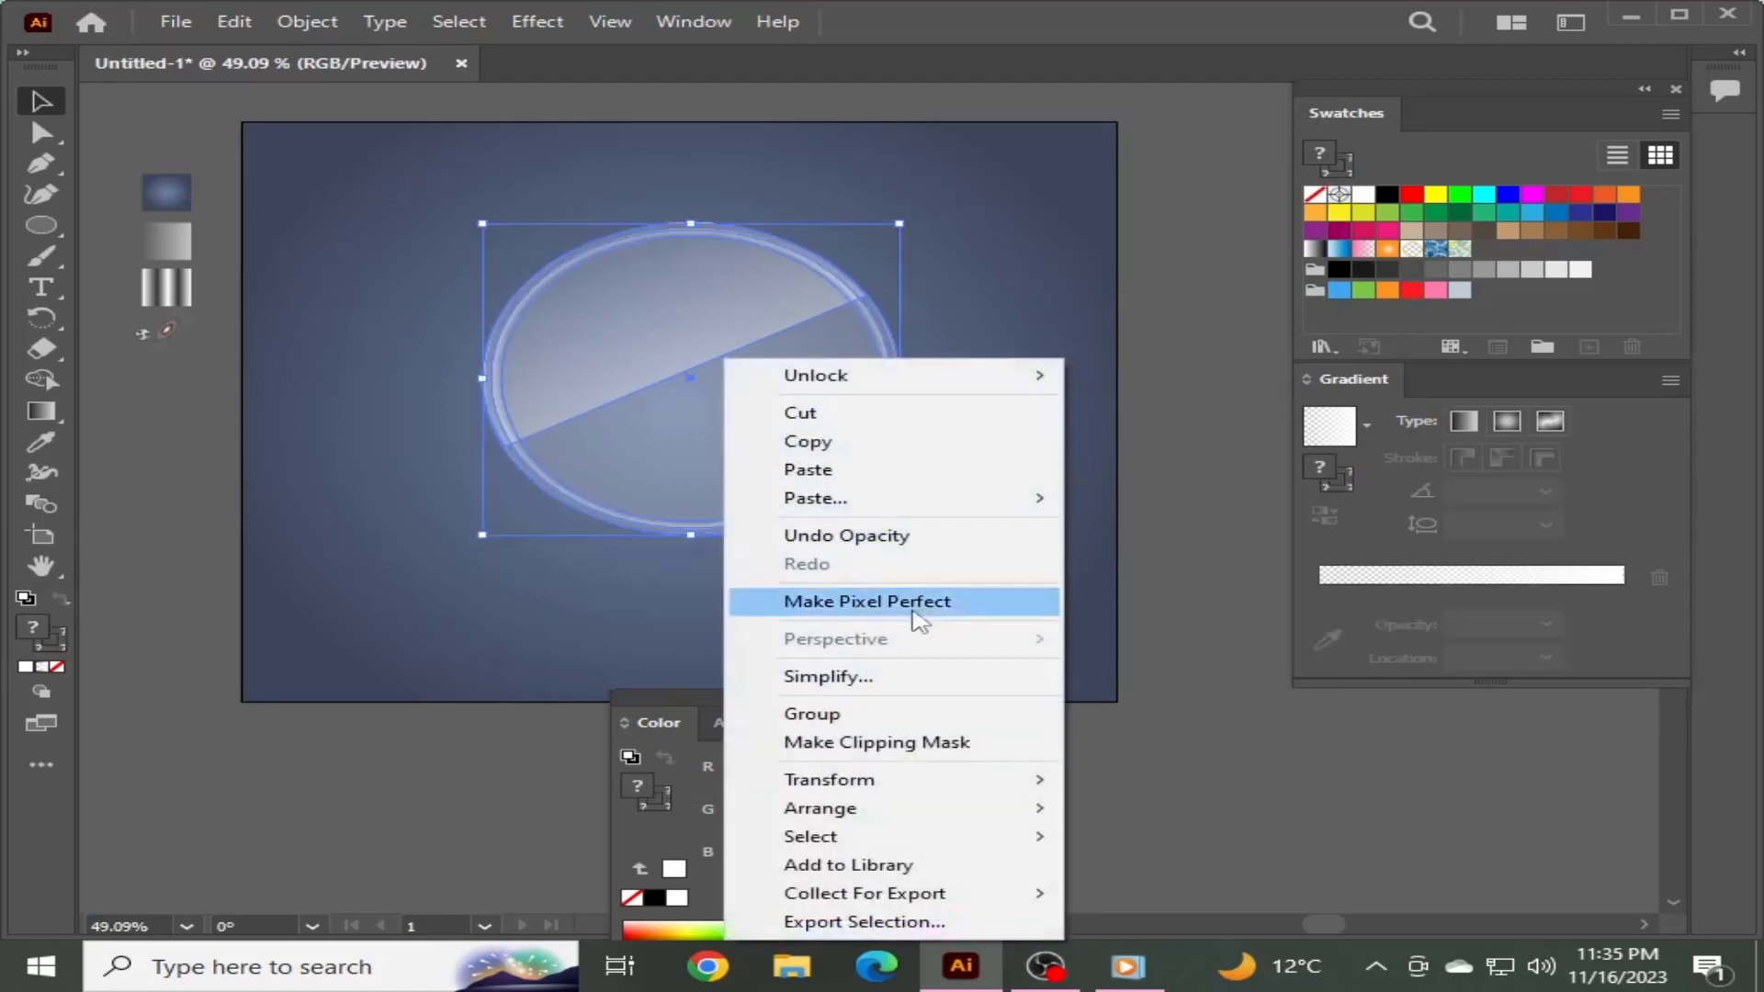
click(859, 716)
click(341, 333)
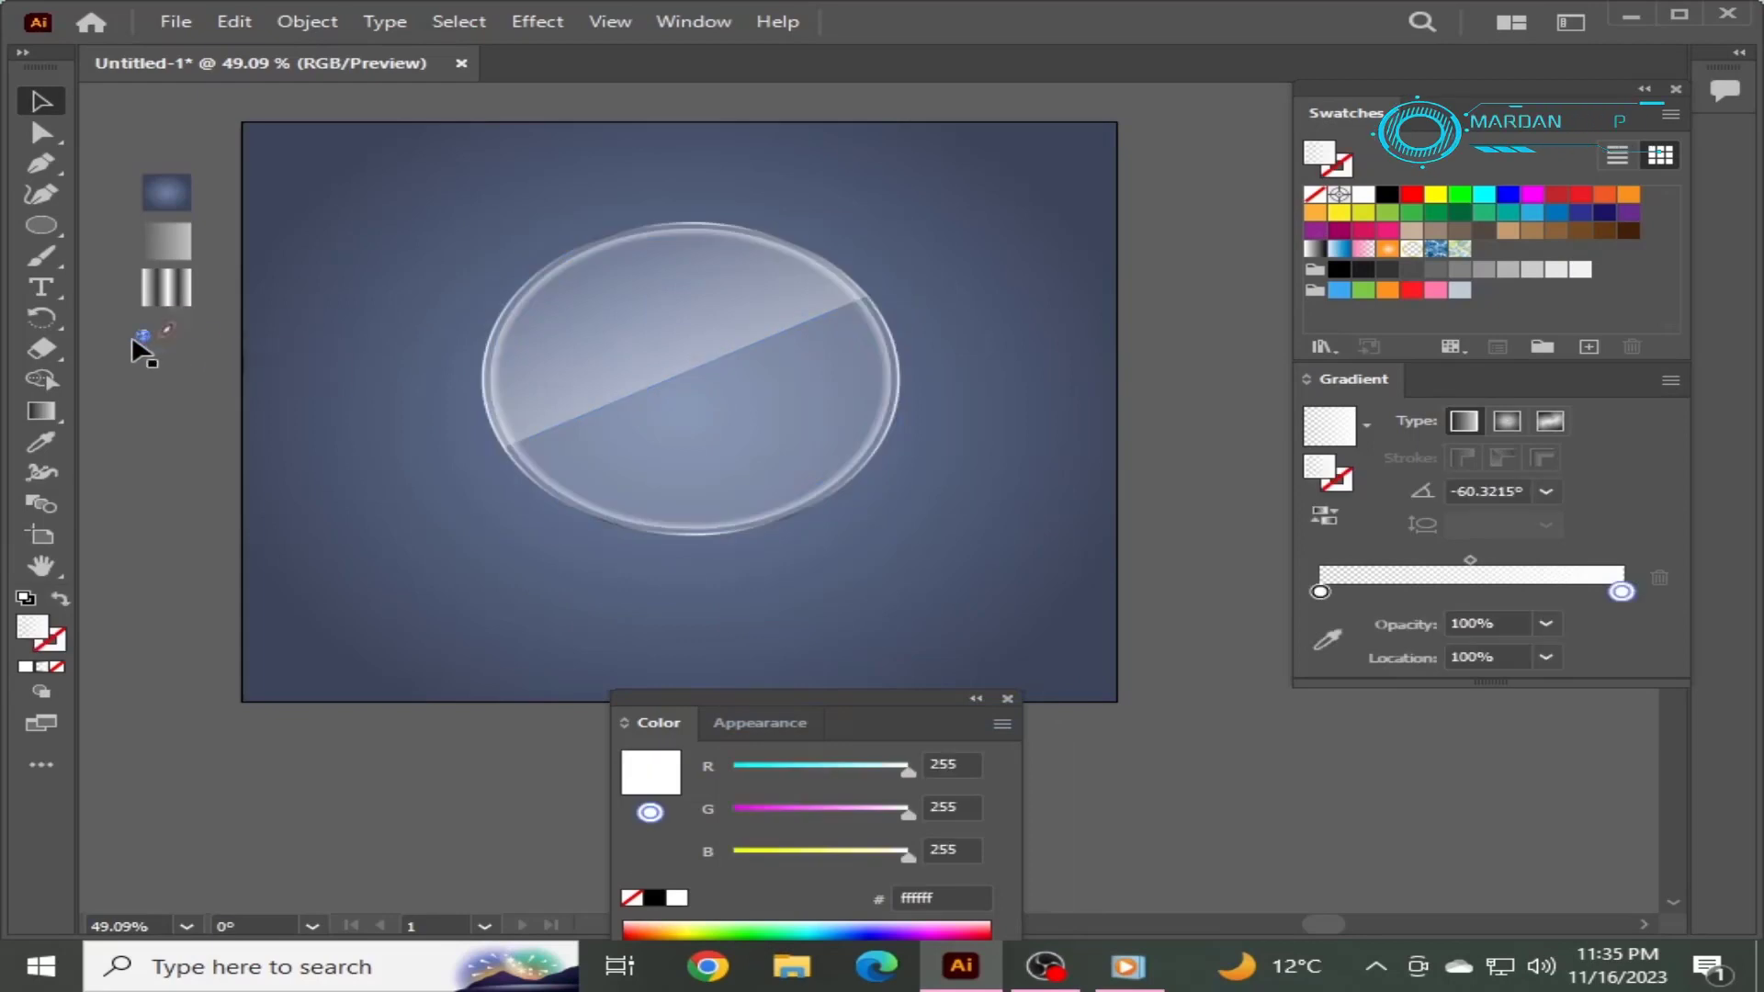
Place the light flare on the oval's upper-left rim and bring it to the front
drag(137, 346, 395, 384)
drag(502, 365, 505, 313)
right_click(504, 314)
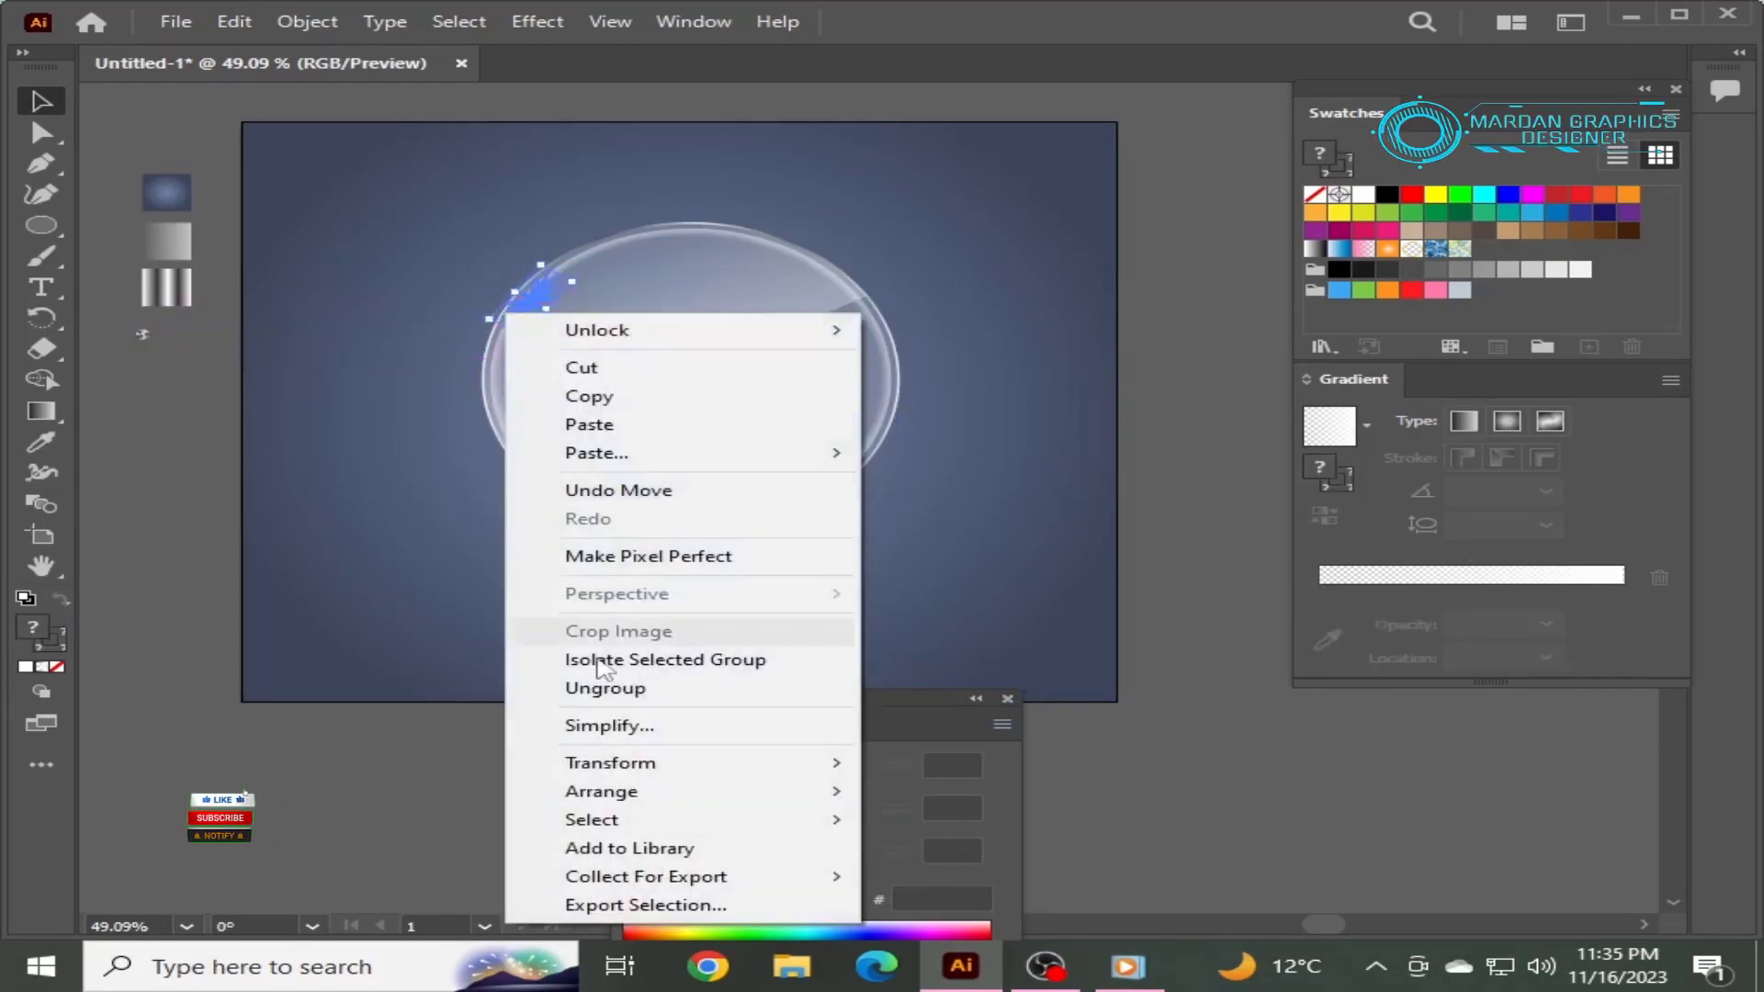
mouse_move(572, 792)
click(985, 792)
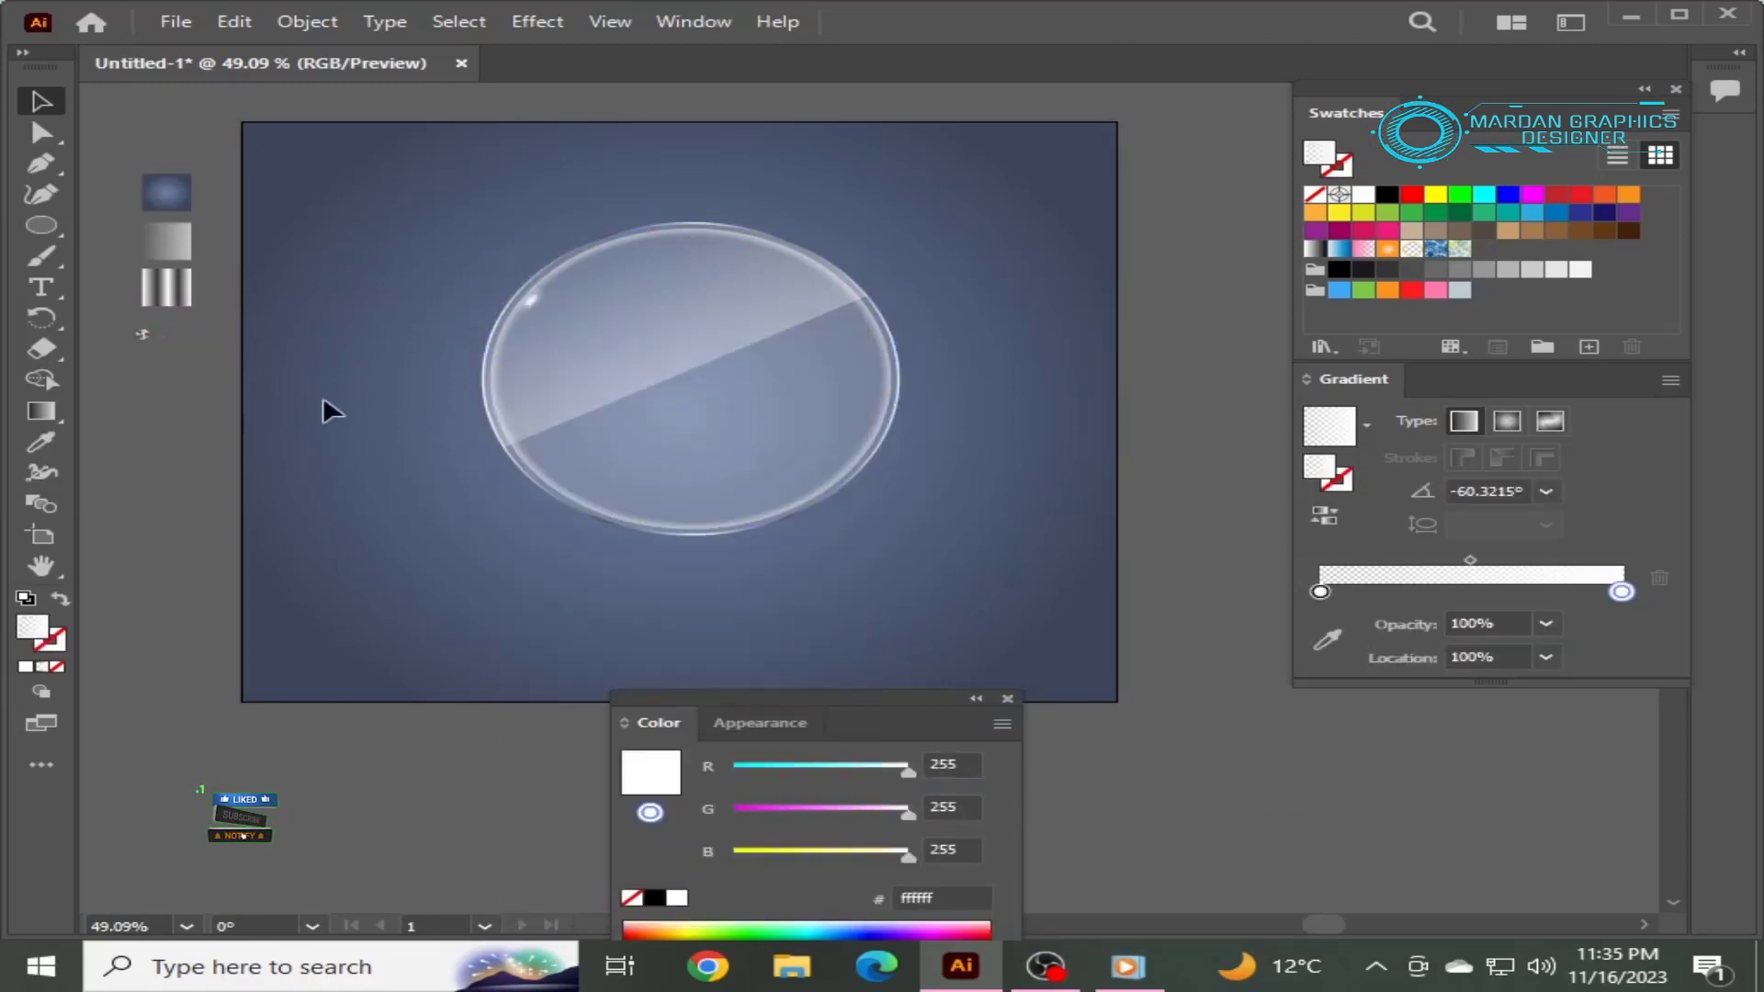
drag(540, 299, 527, 303)
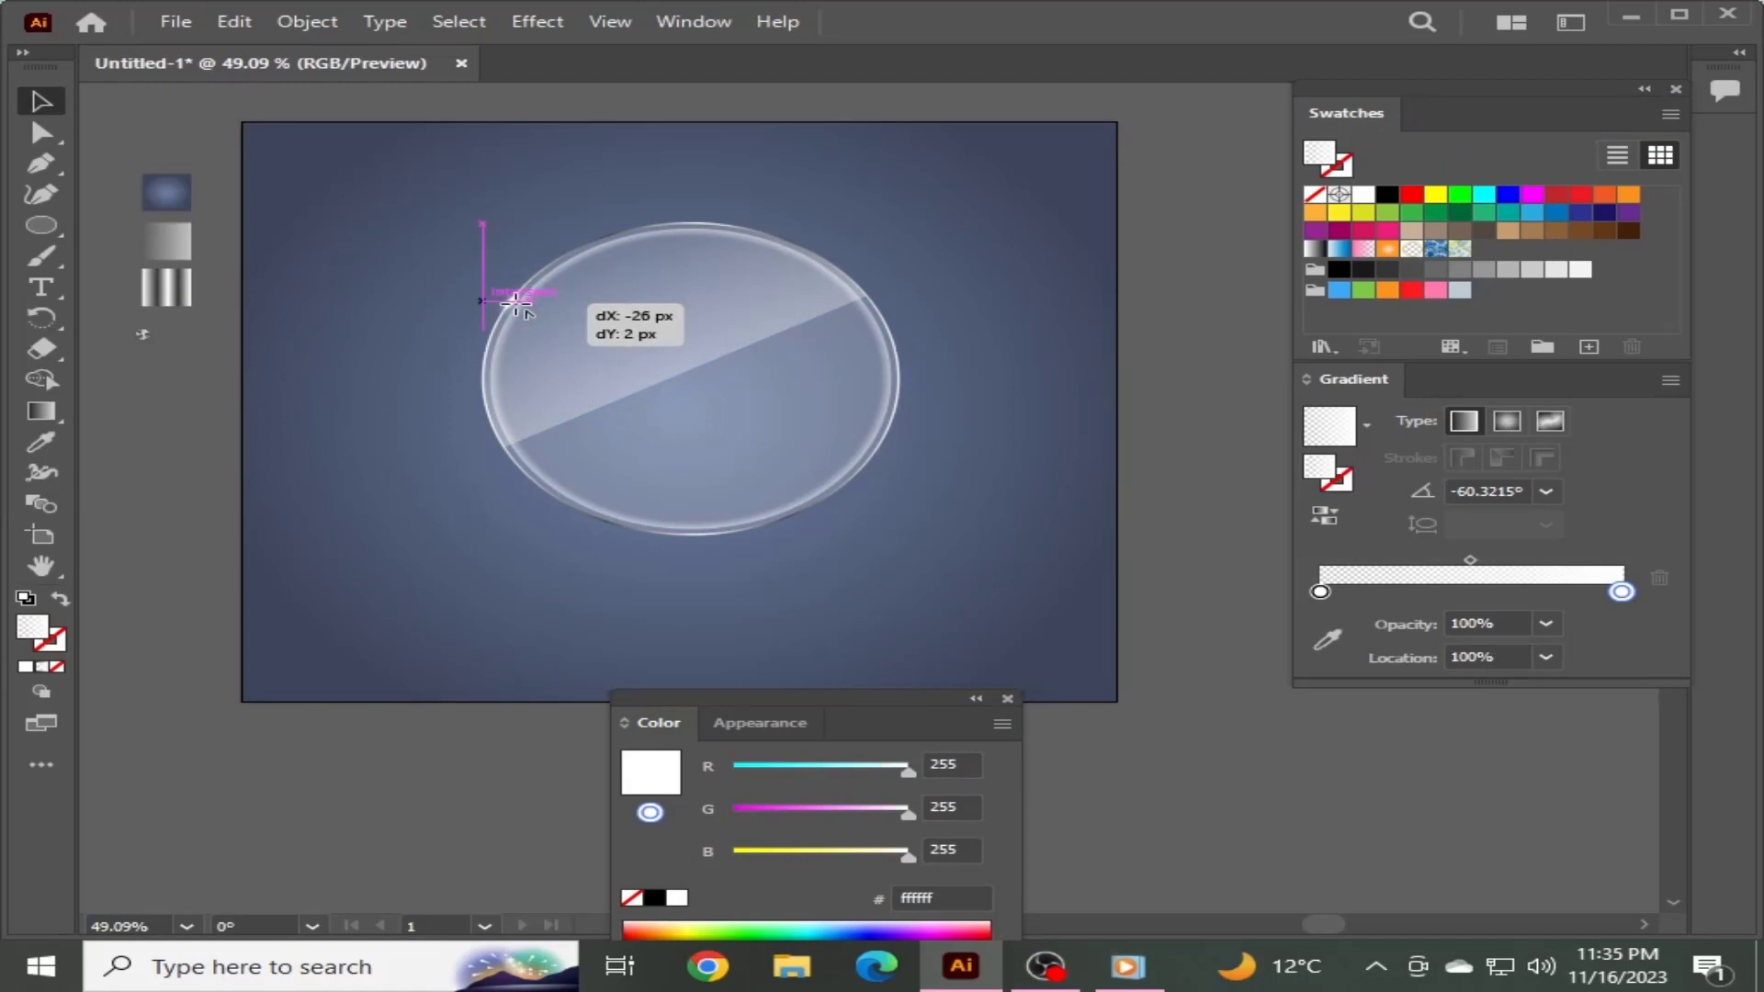
Add copies of the light flare on the oval's bottom and lower-right rim, adjusting both to sit on the edge
drag(517, 303, 792, 585)
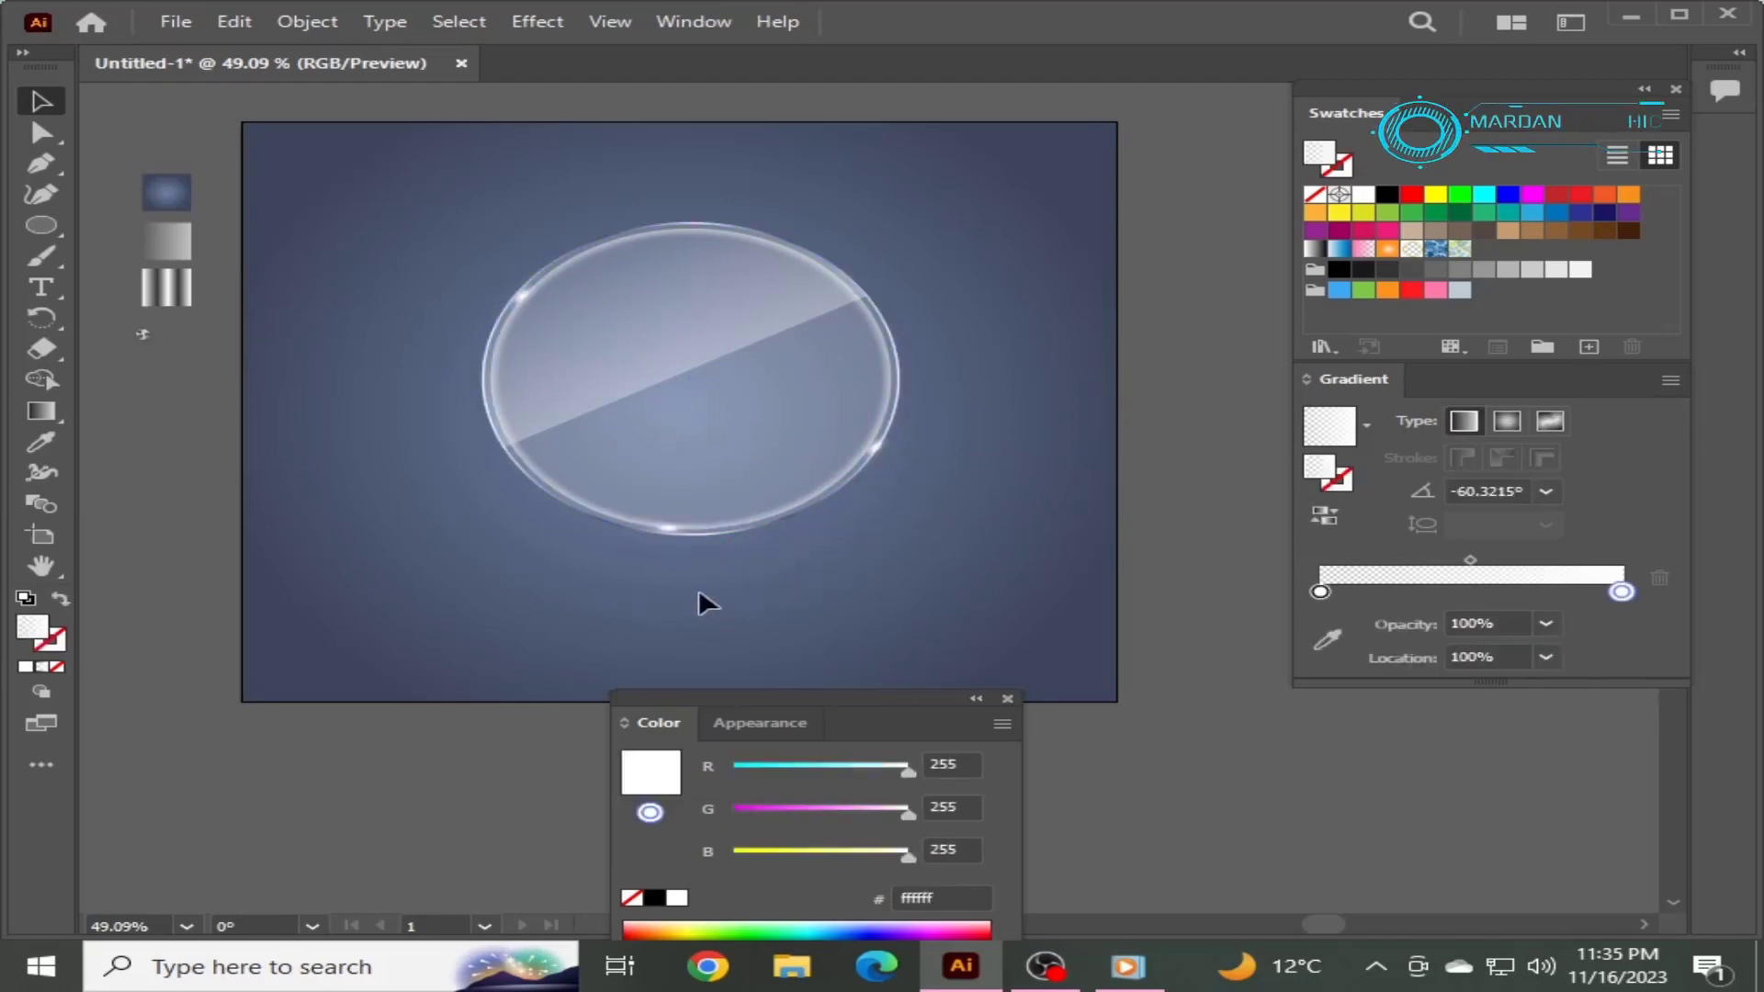
click(680, 531)
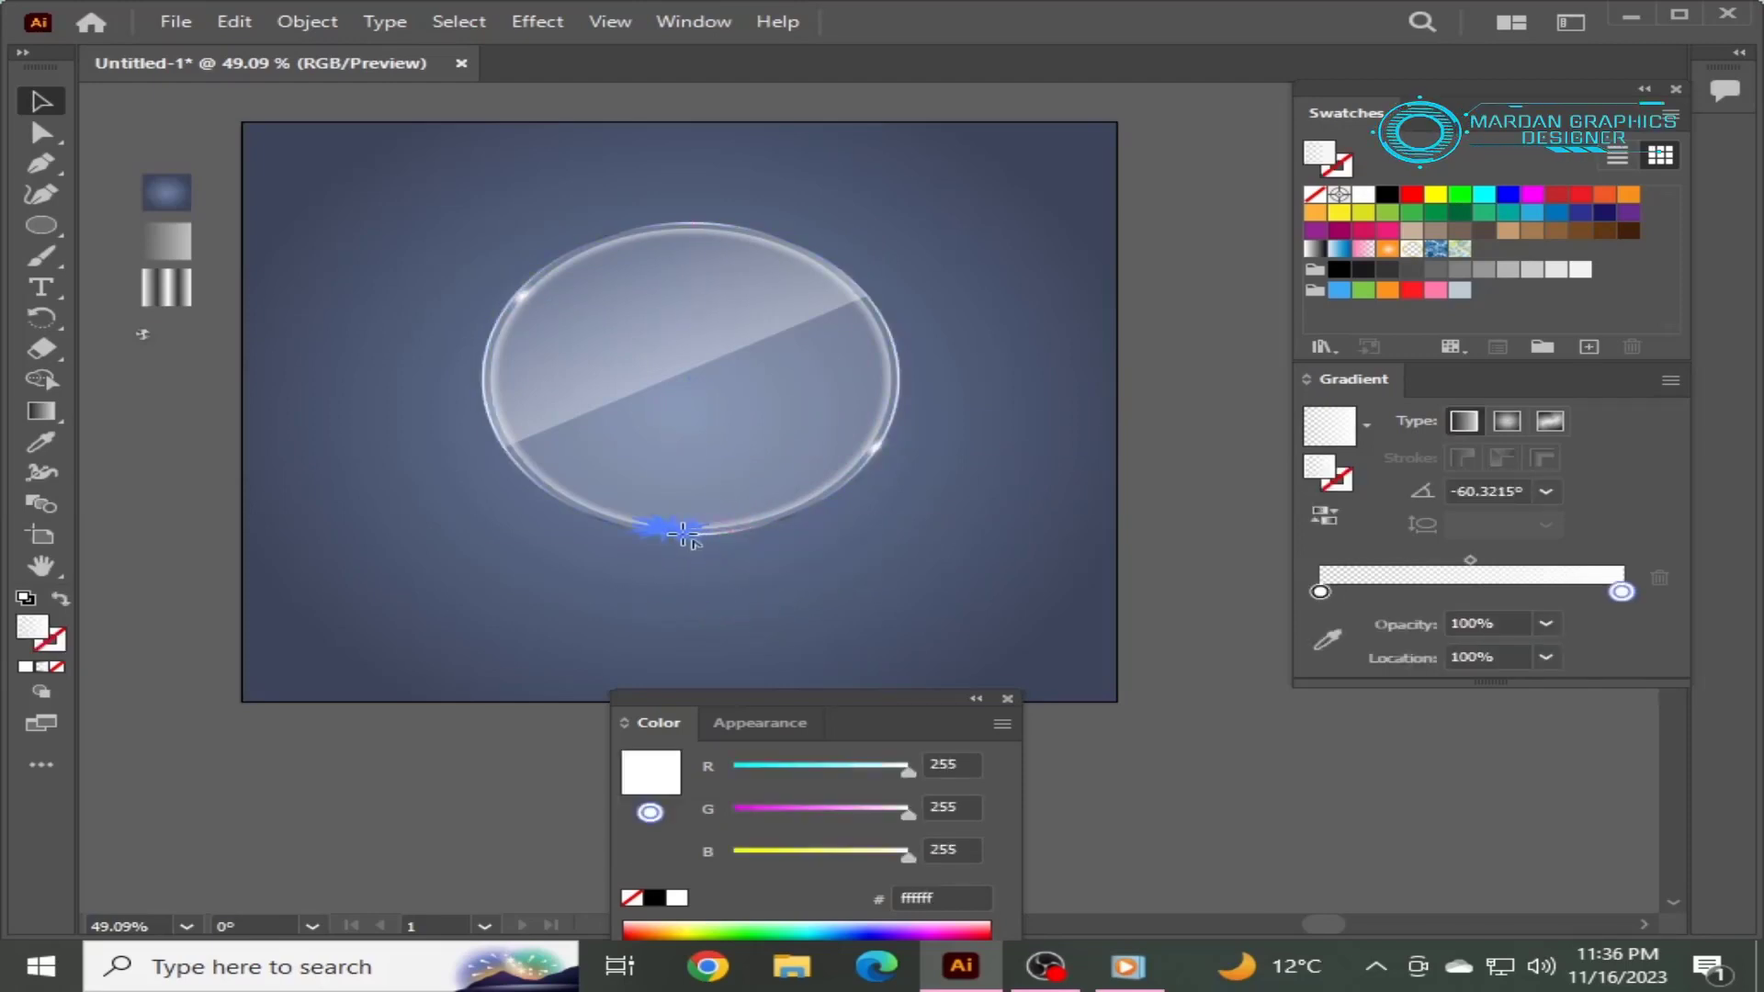
drag(681, 531, 686, 532)
click(877, 450)
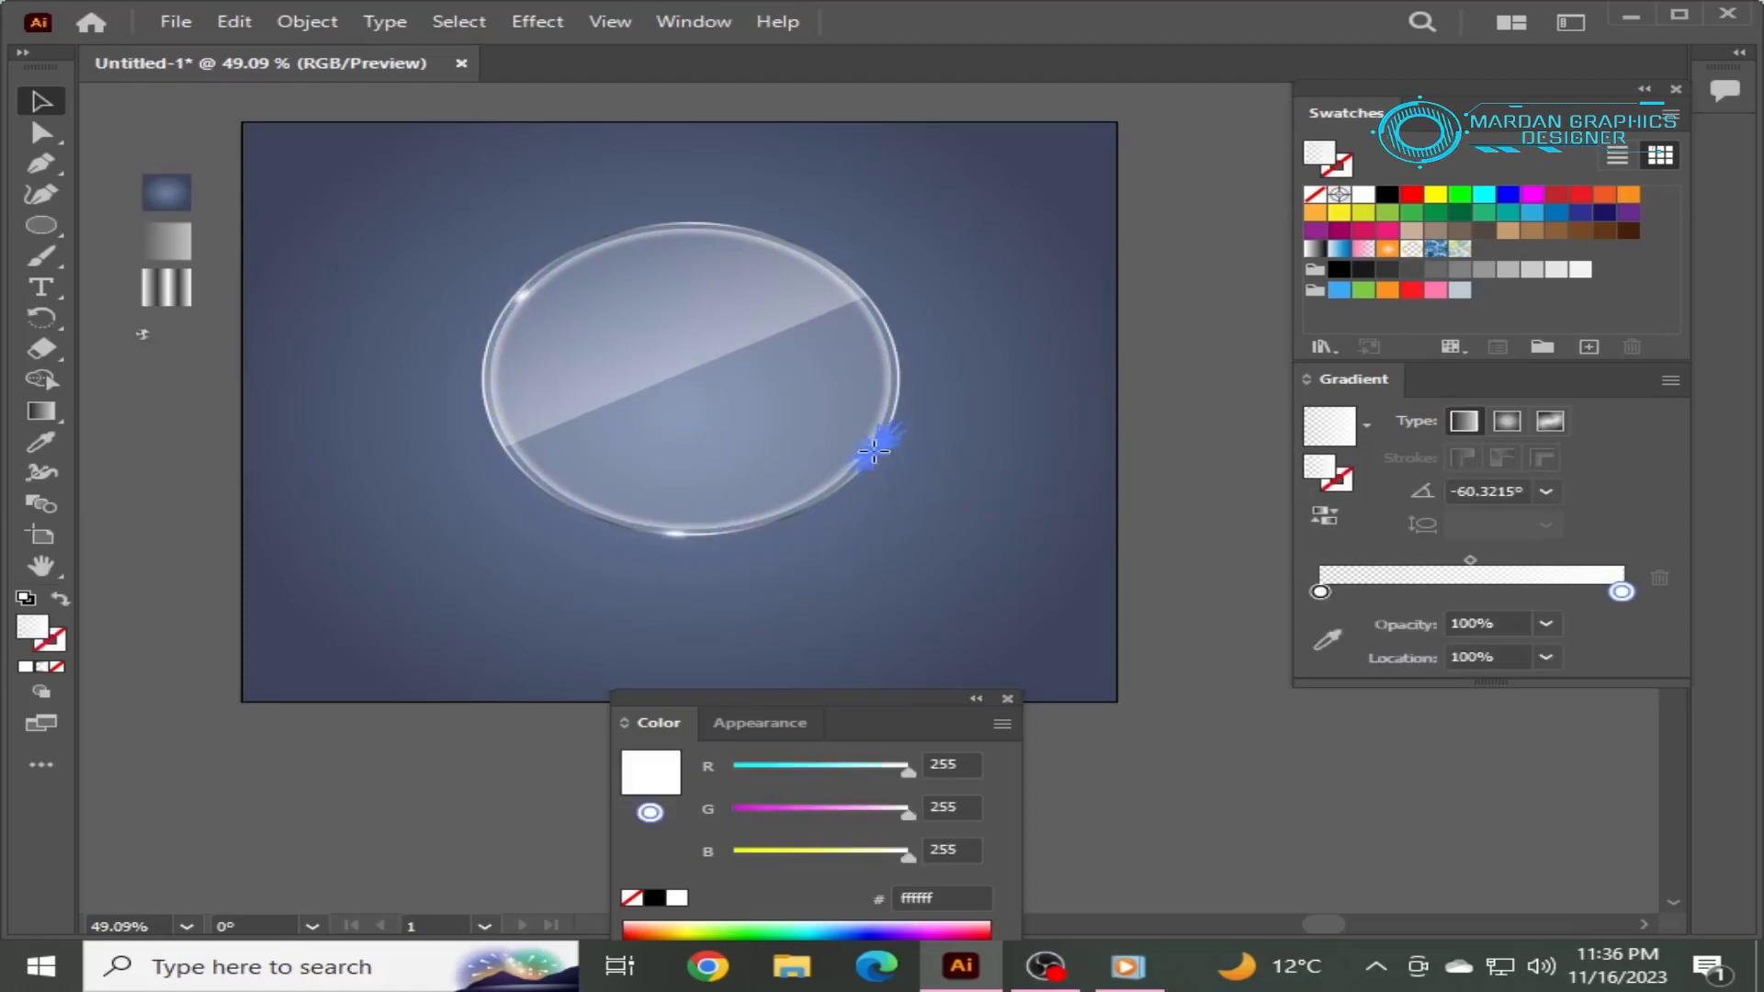
drag(880, 447, 887, 420)
click(953, 425)
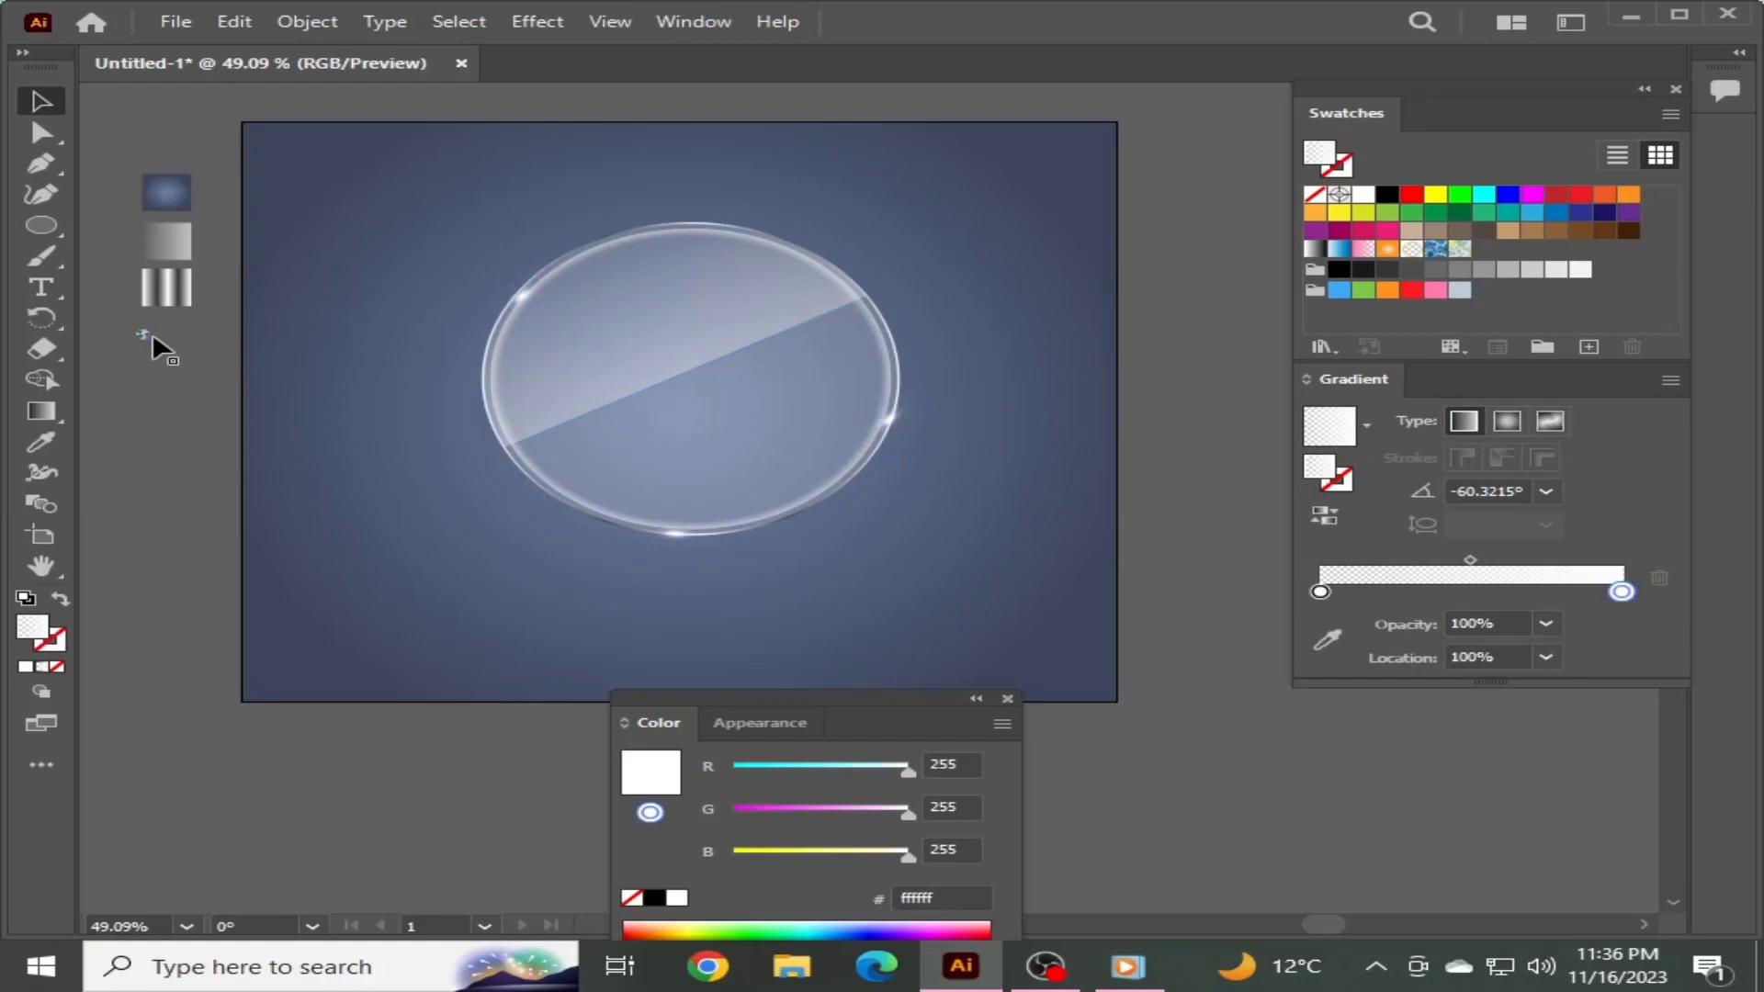
Place the small screw inside the oval's left edge, bring it to the front, and copy it to the opposite edge
drag(147, 334, 521, 362)
right_click(522, 362)
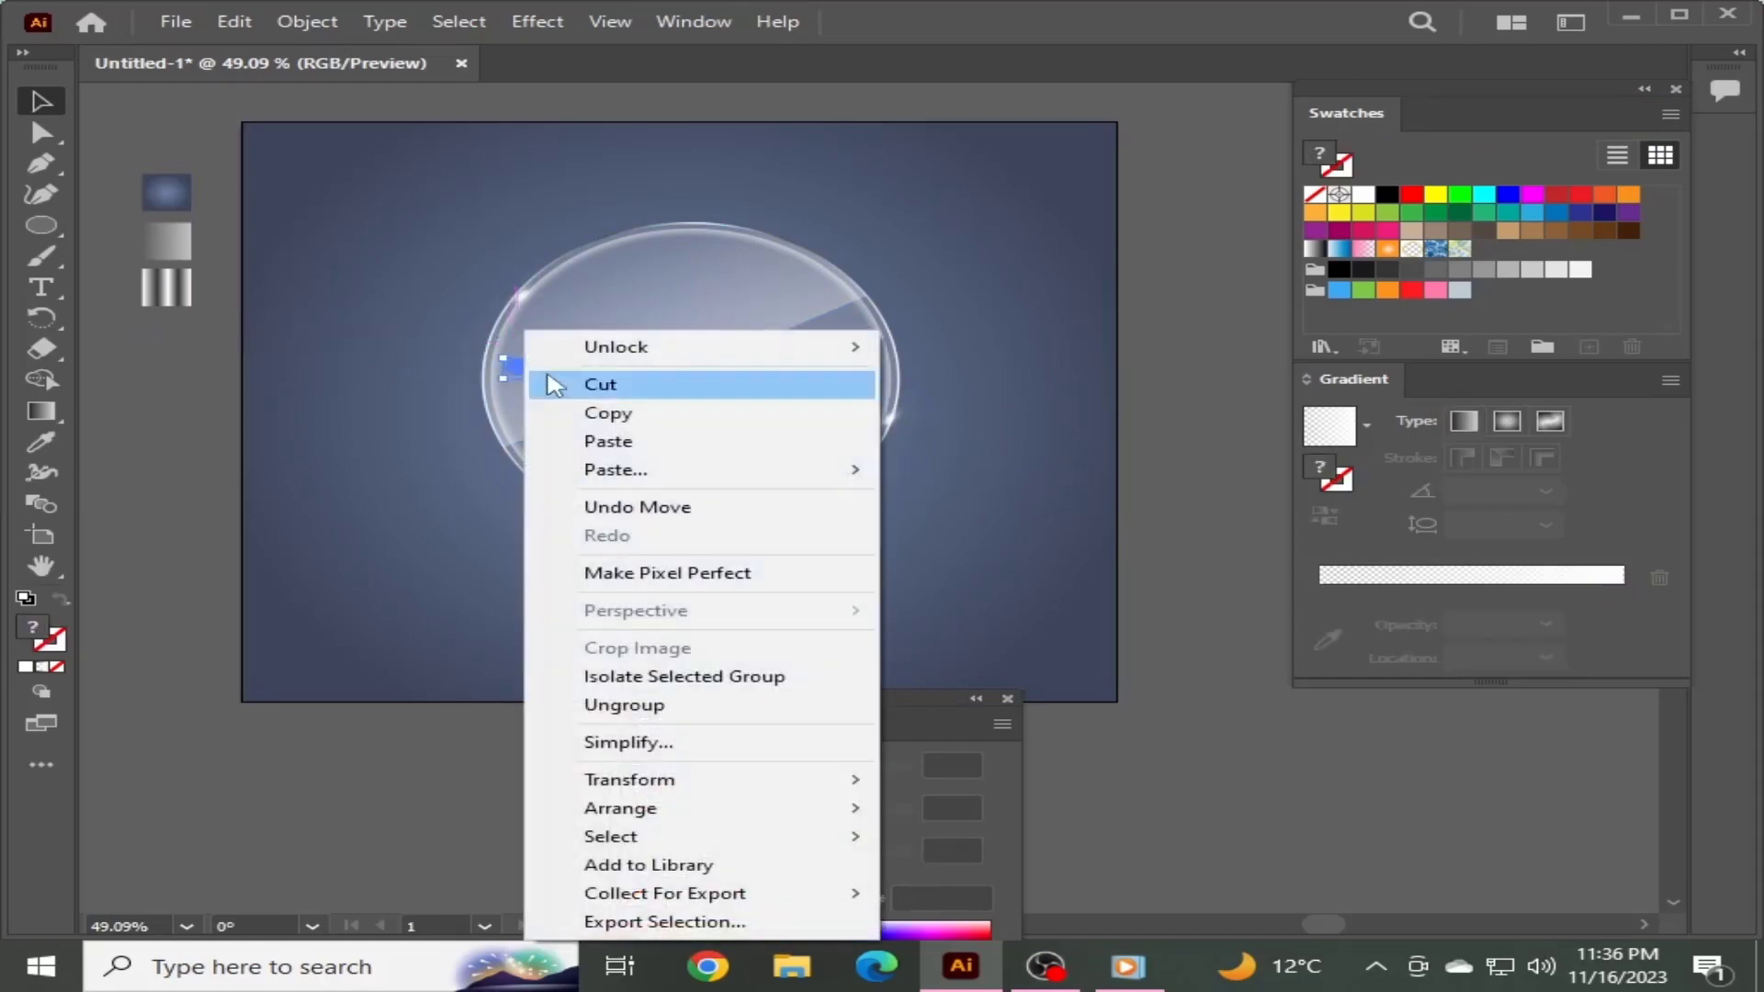
click(1034, 807)
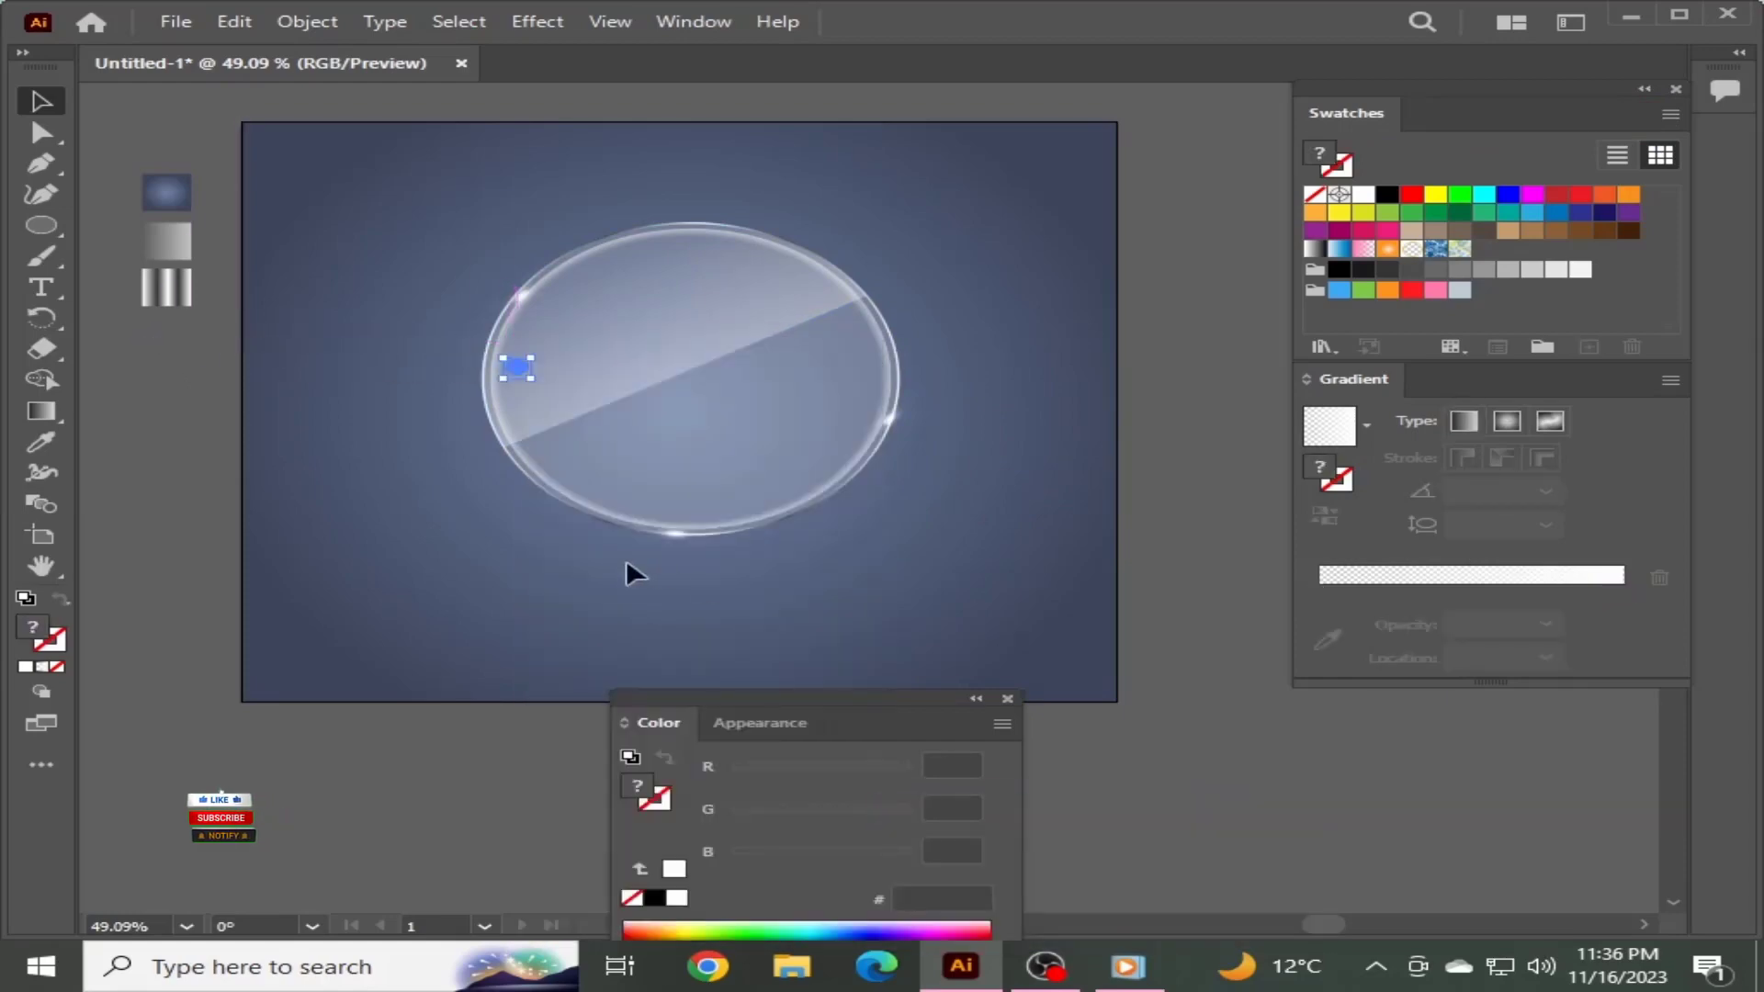
drag(522, 362, 512, 365)
drag(512, 366, 866, 397)
click(939, 510)
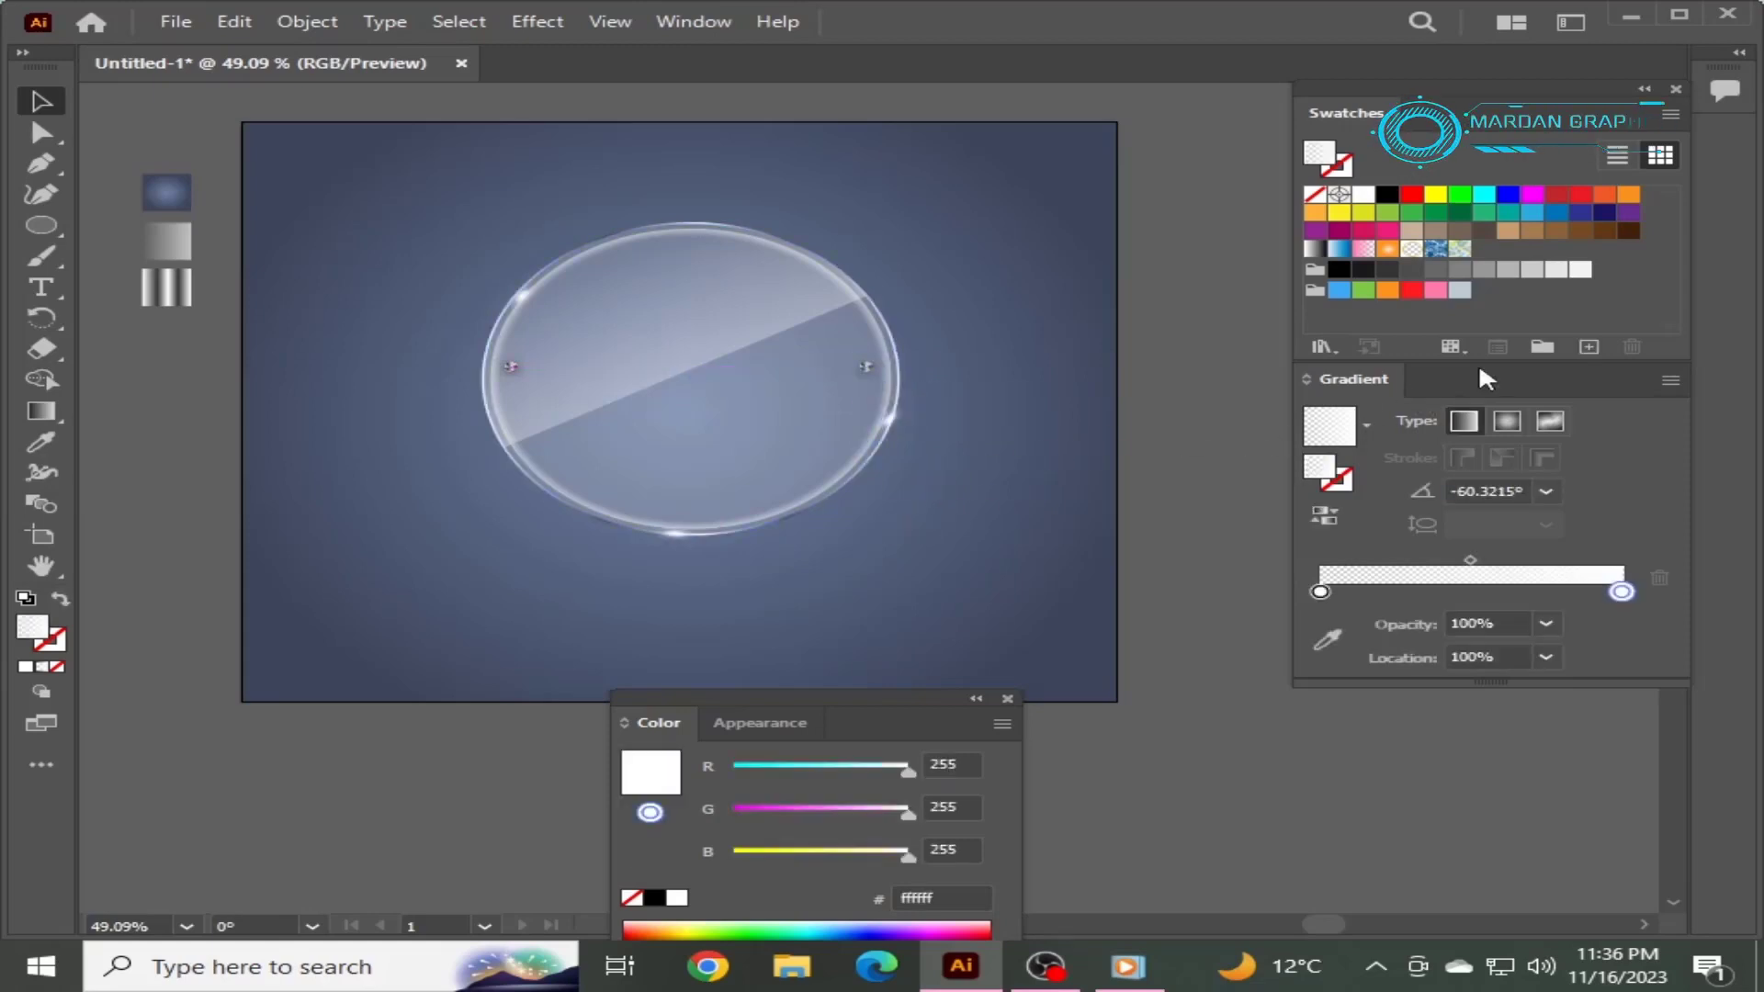
Move the GLASS TEMPLATE text from behind the gradient settings onto the oval and bring it to the front
drag(1493, 380, 1140, 299)
drag(1434, 433, 680, 358)
right_click(681, 358)
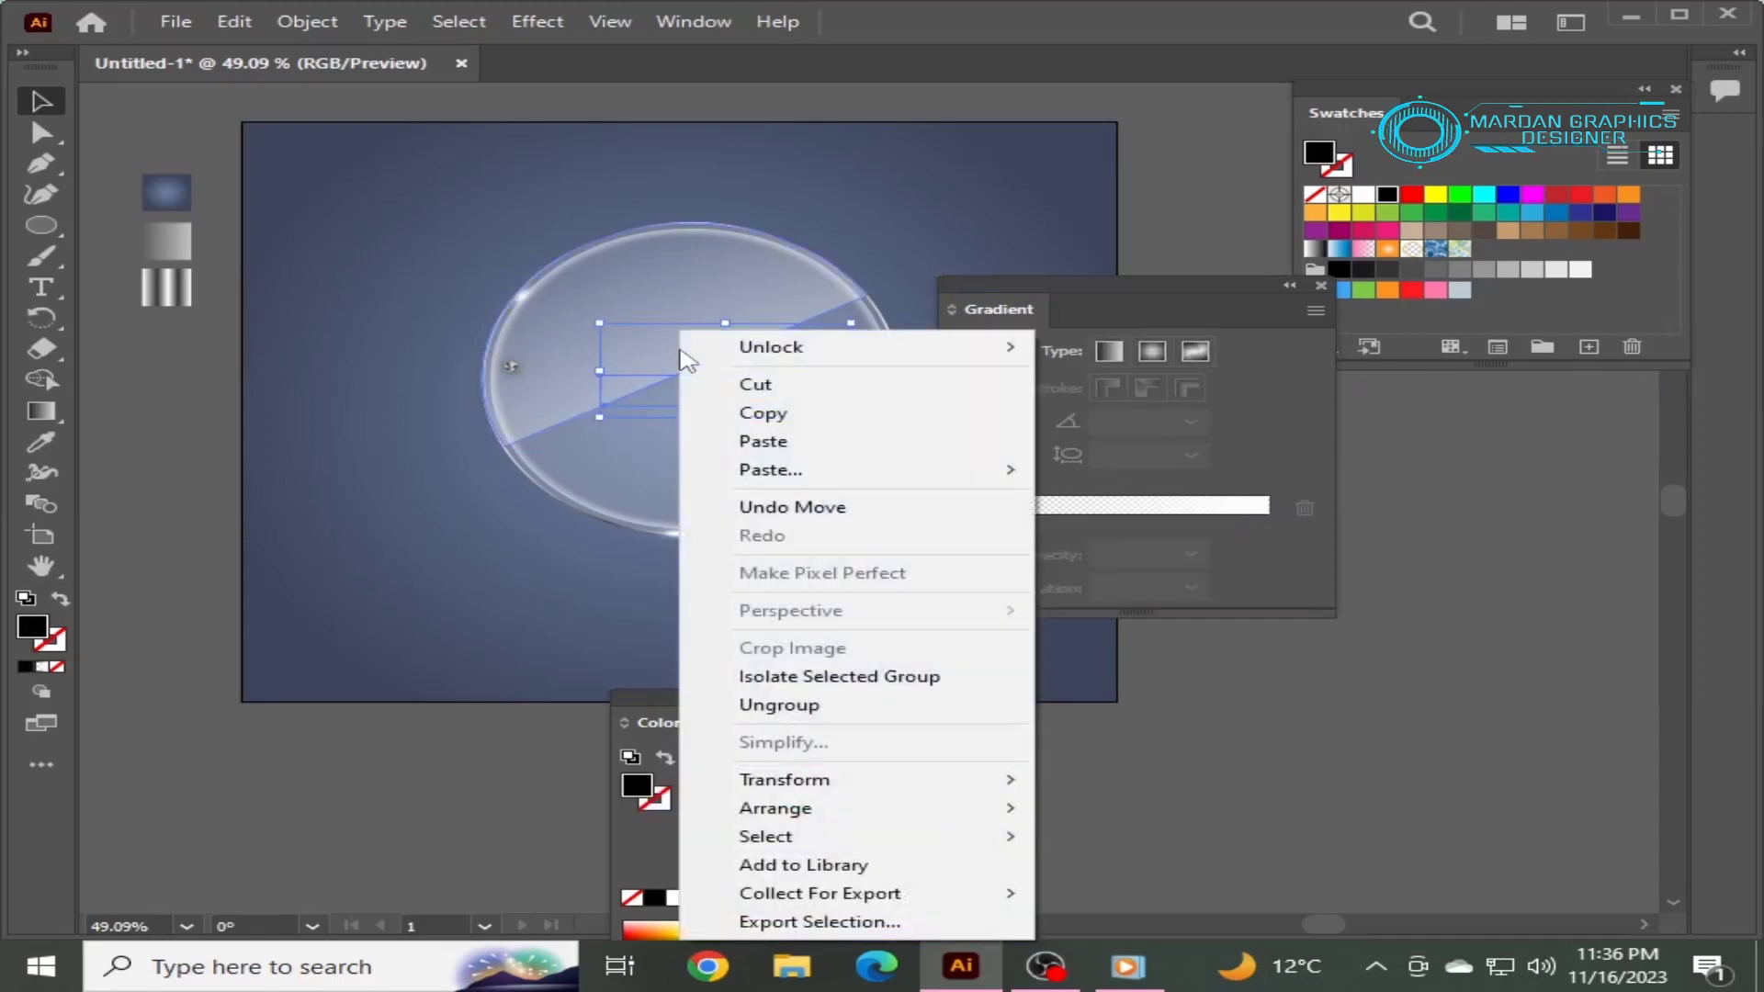
mouse_move(789, 810)
click(1089, 797)
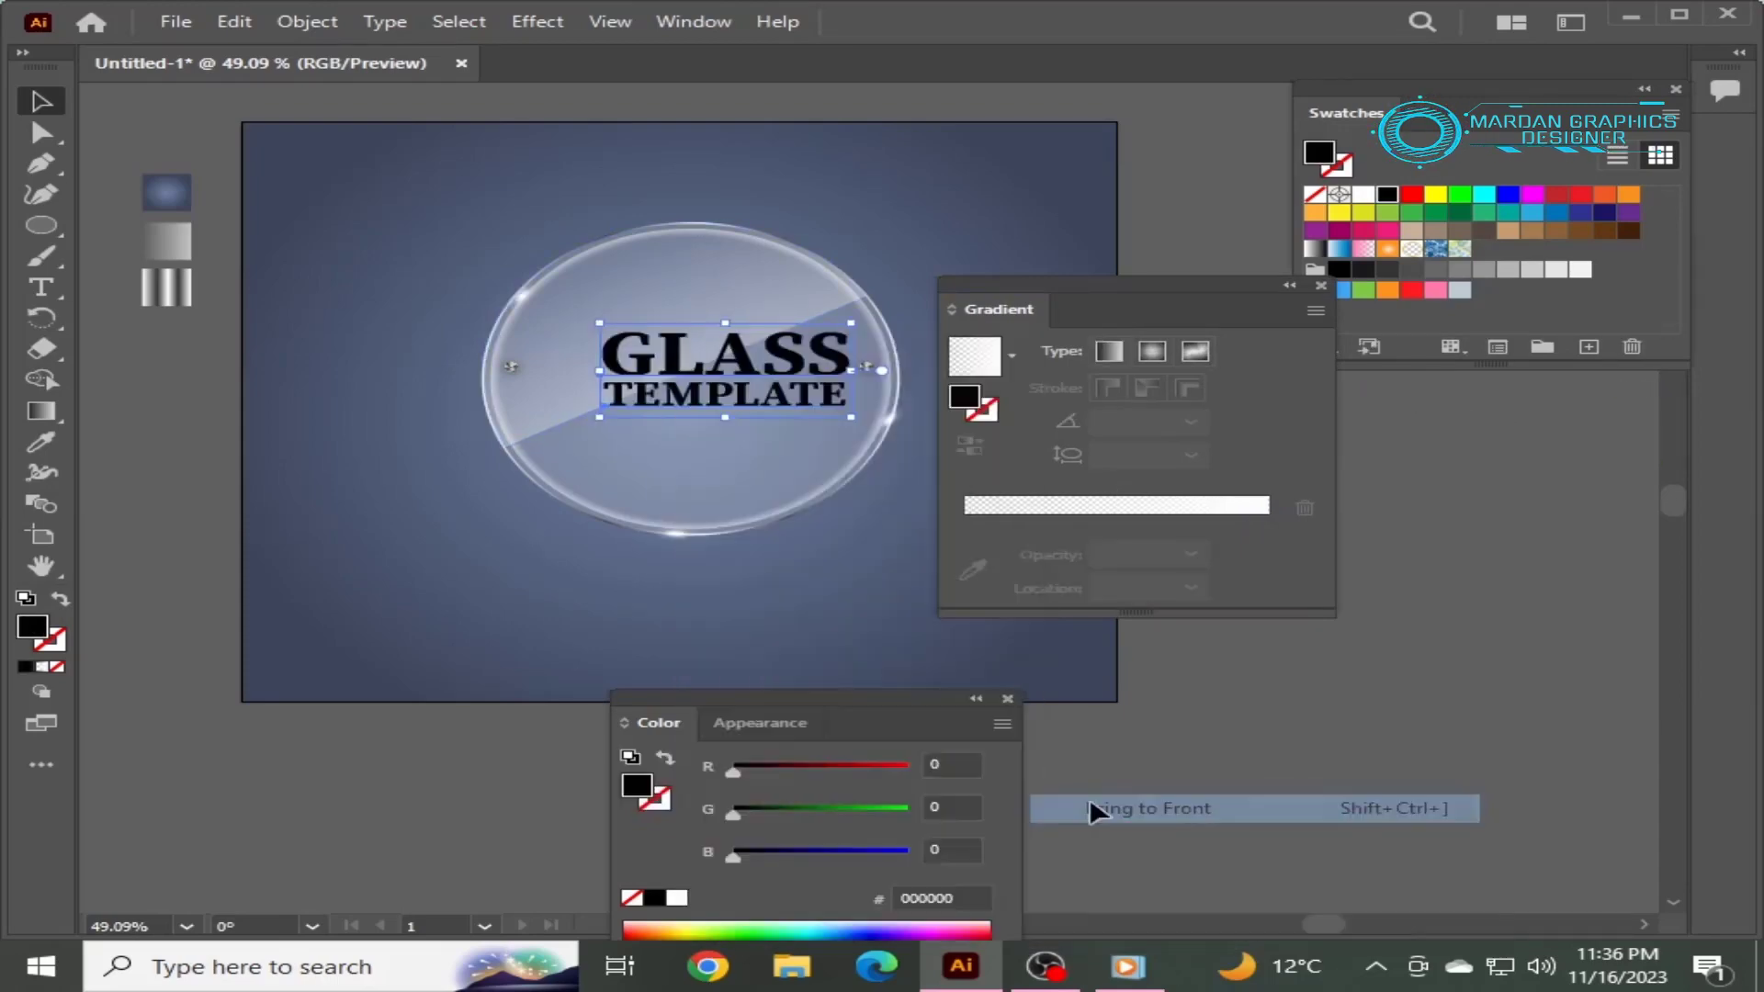
drag(1102, 283, 1457, 373)
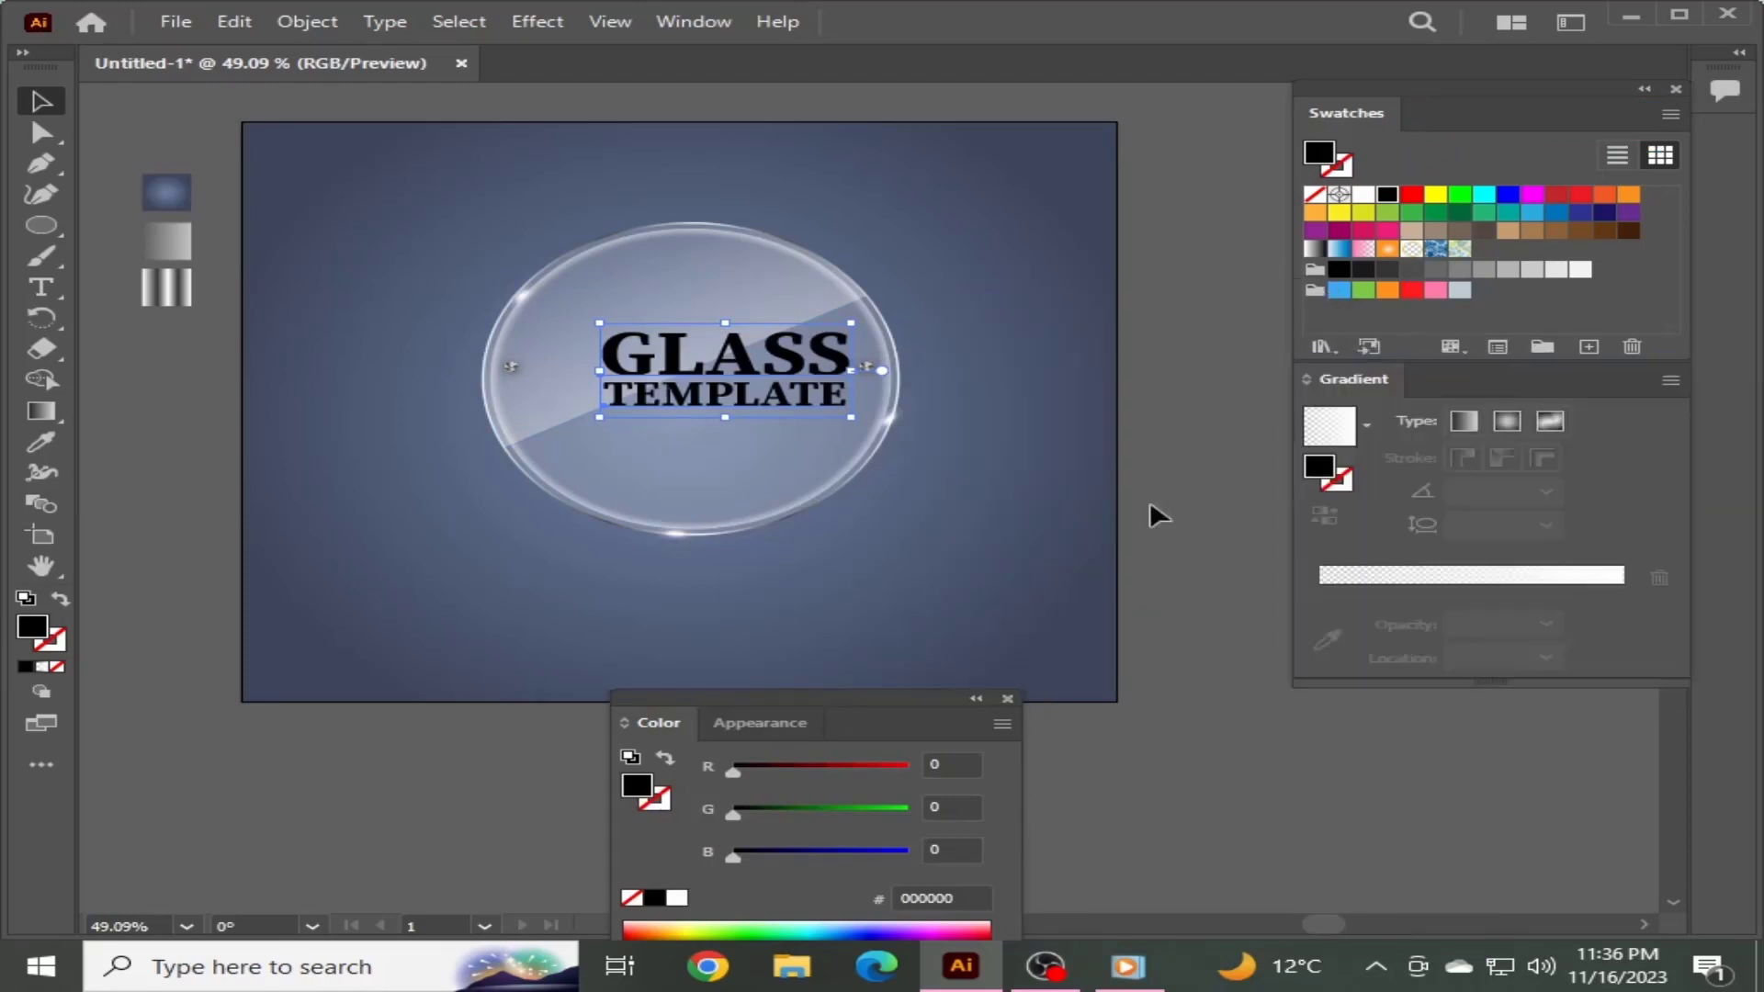
Close the color settings and center the GLASS TEMPLATE text between the two screws
click(1008, 698)
click(932, 607)
drag(741, 354, 699, 363)
click(1062, 531)
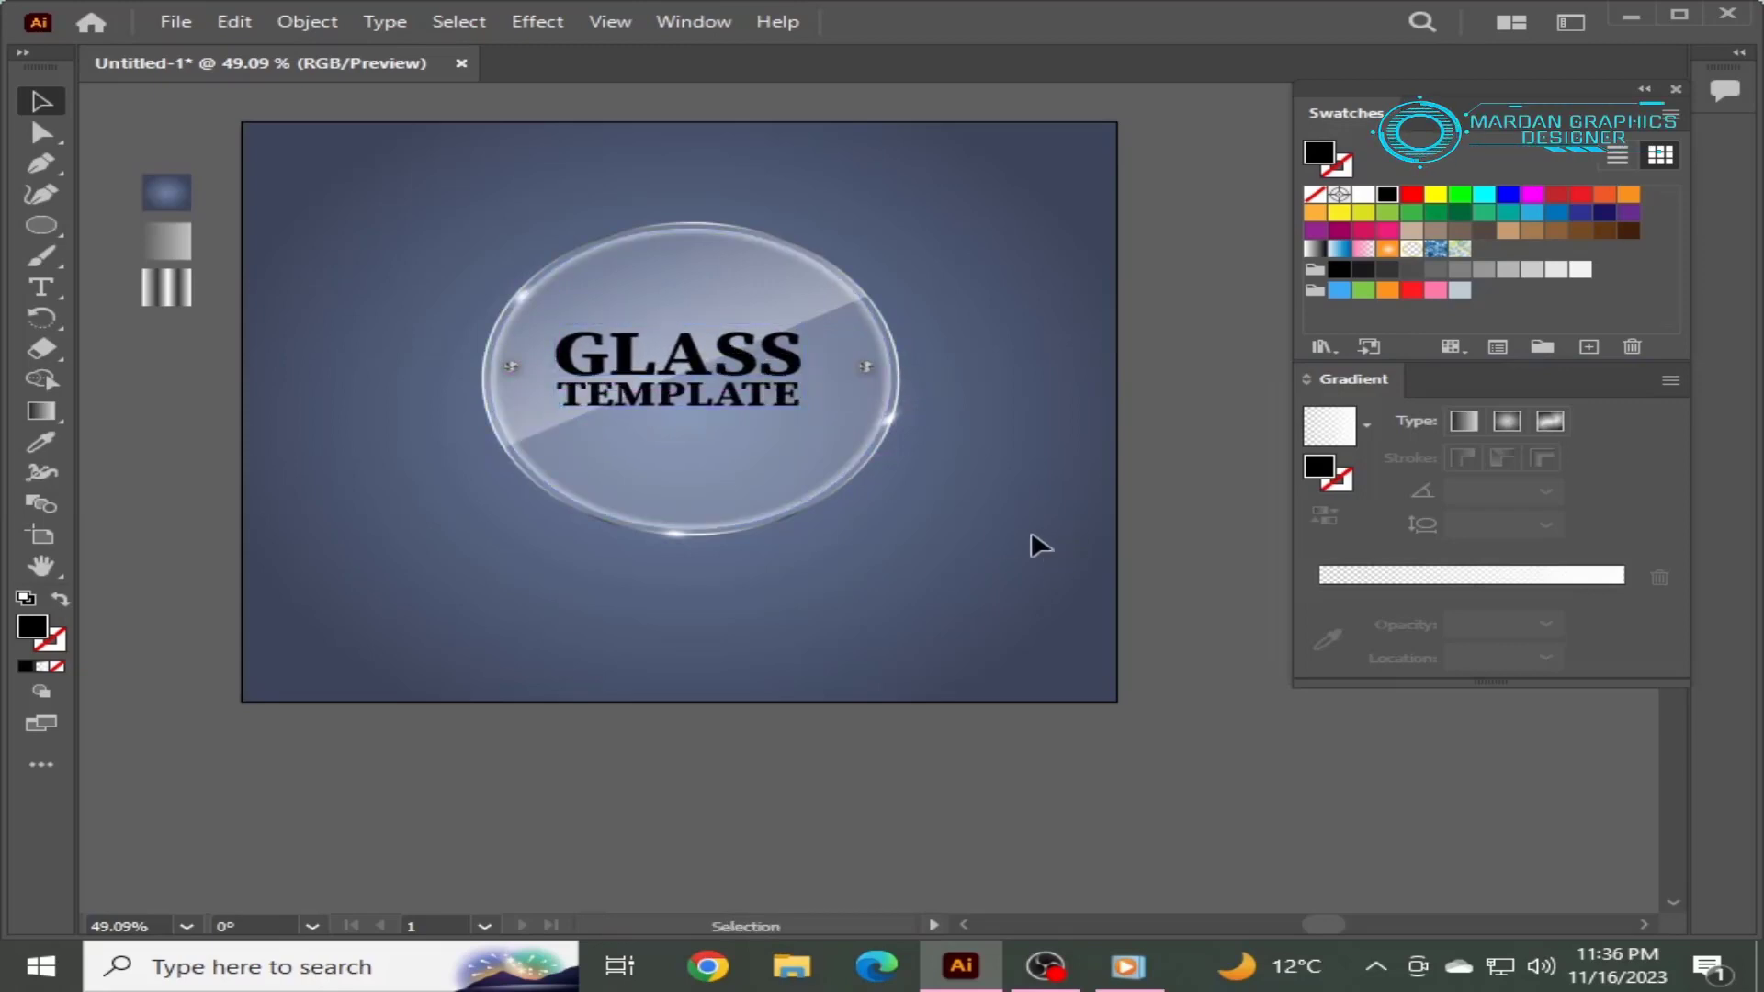
click(1017, 366)
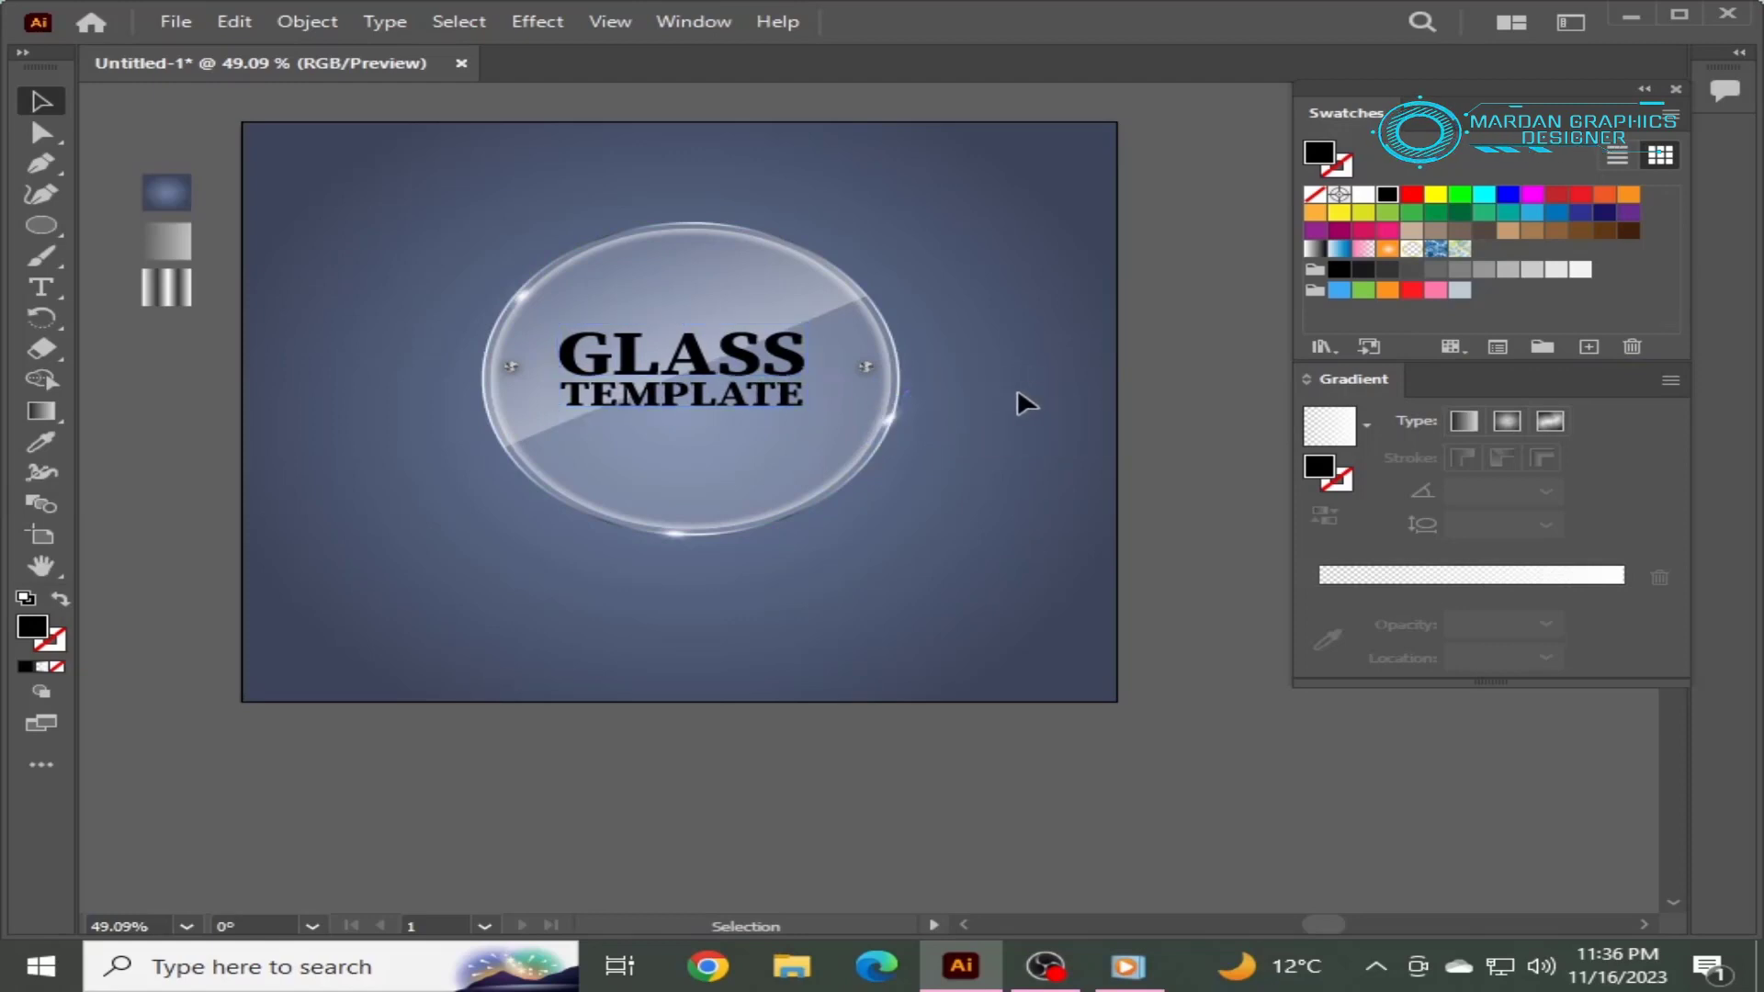
drag(702, 393, 707, 397)
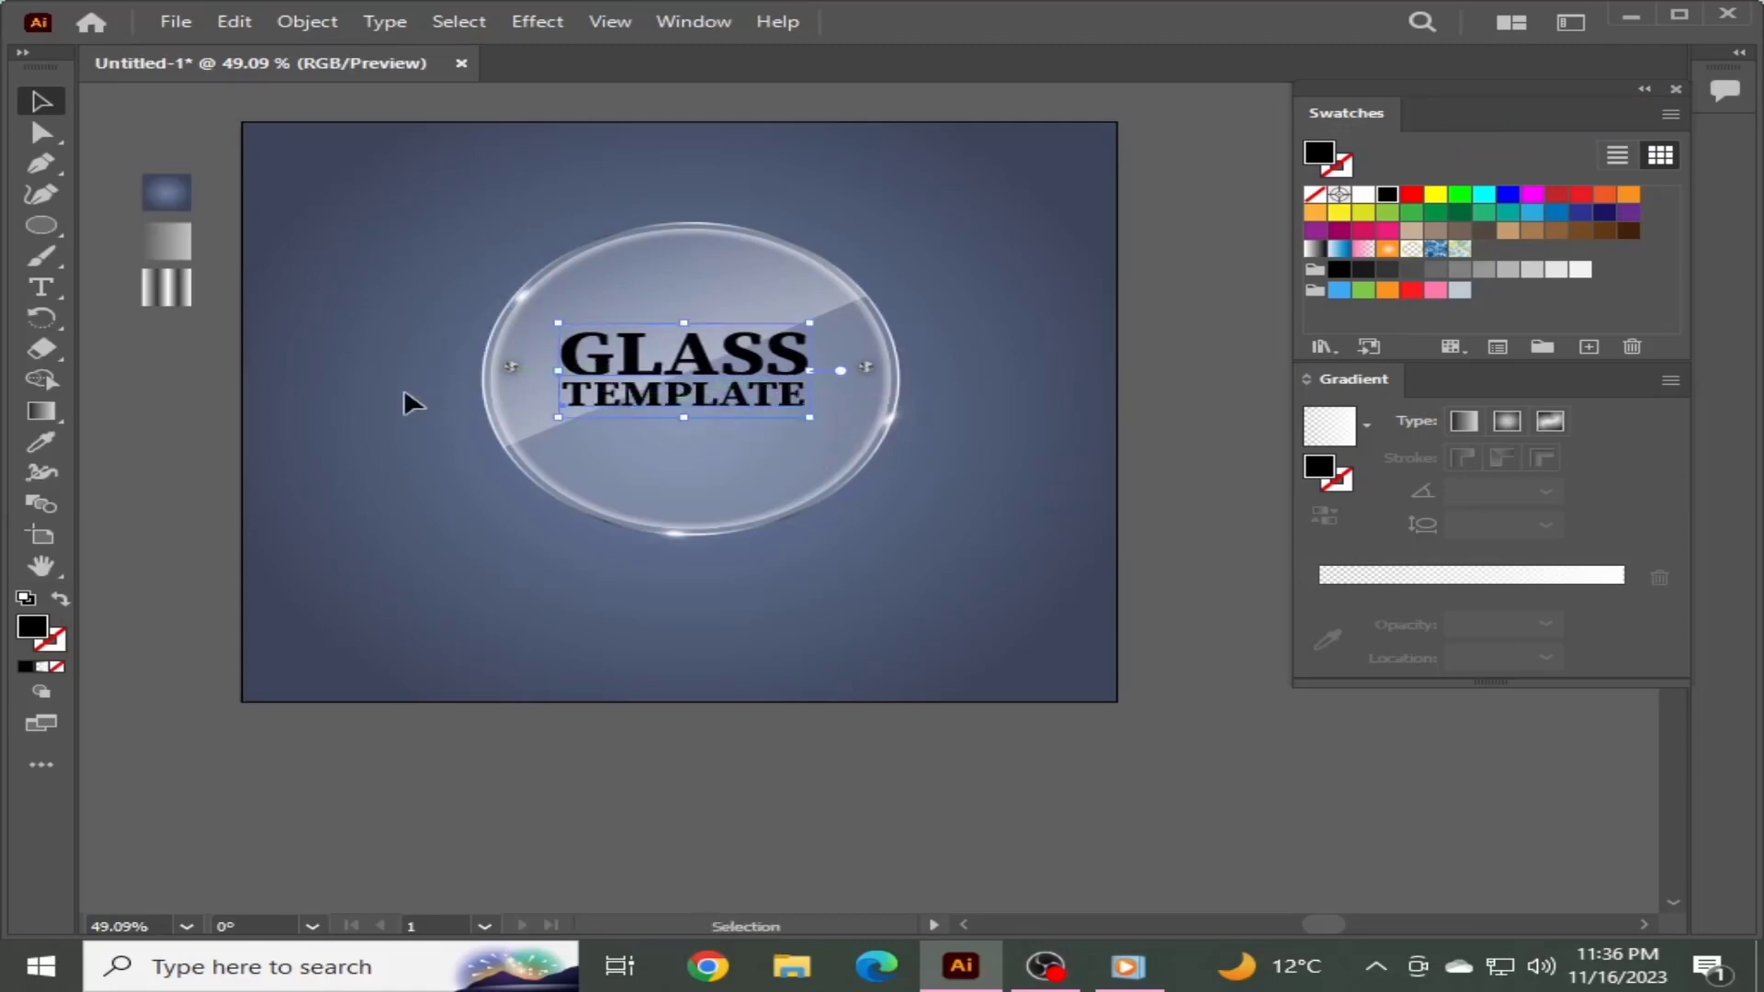
click(1079, 362)
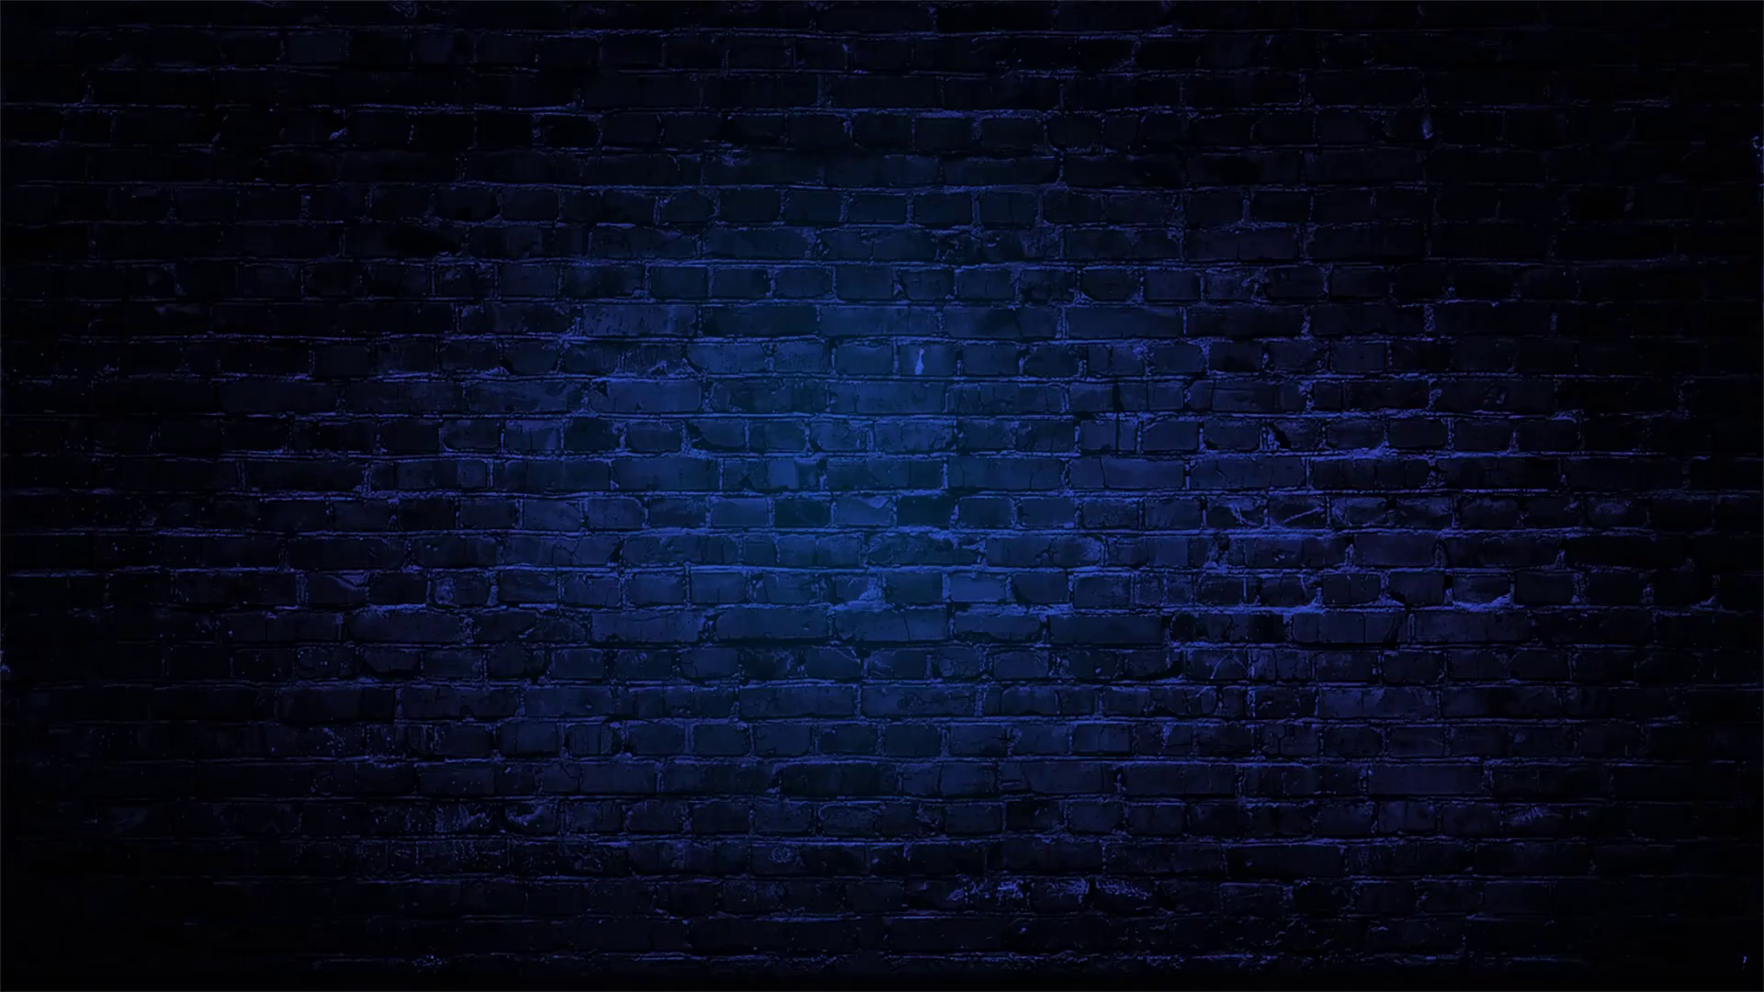